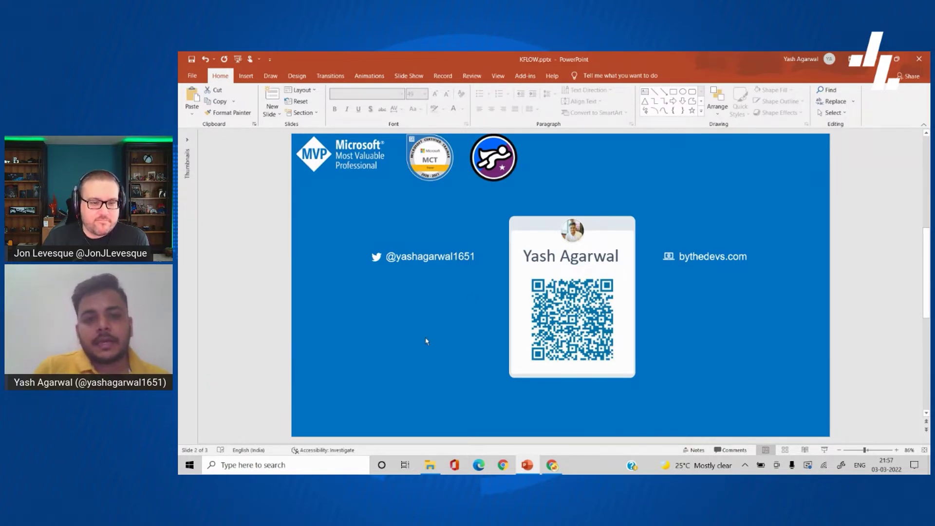
Step: Advance to slide 3, 'Google Forms | SharePoint | Power Automate', then move to the browser desktop
{"action": "scroll", "coordinate": [426, 341], "scroll_direction": "down", "scroll_amount": 1}
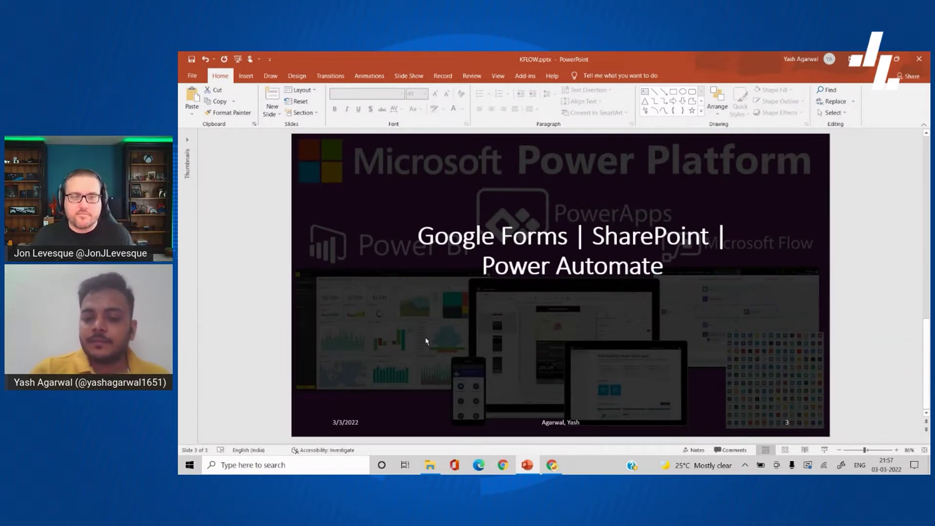
{"action": "key", "text": "ctrl+super+Left"}
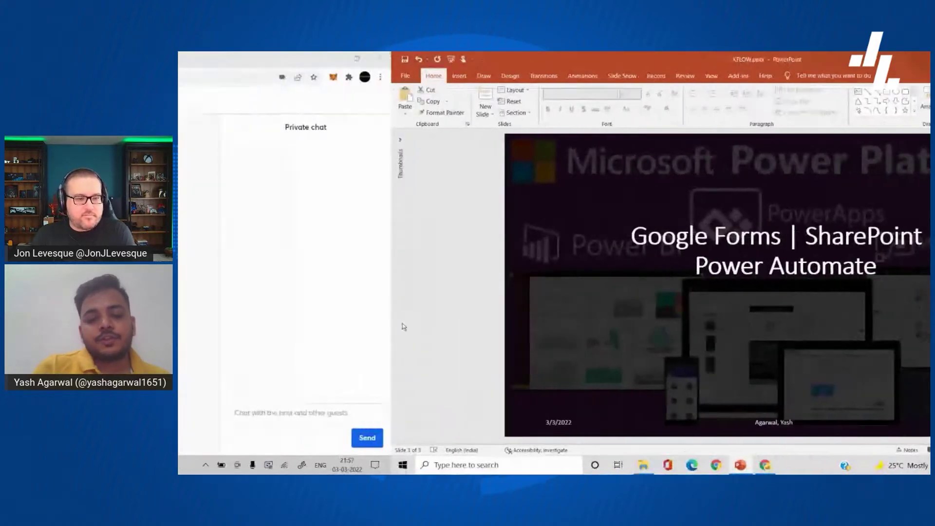
Step: Review the formsResponsesFlow script, then bring up the DataUpdateForm form editor
{"action": "left_click", "coordinate": [332, 57]}
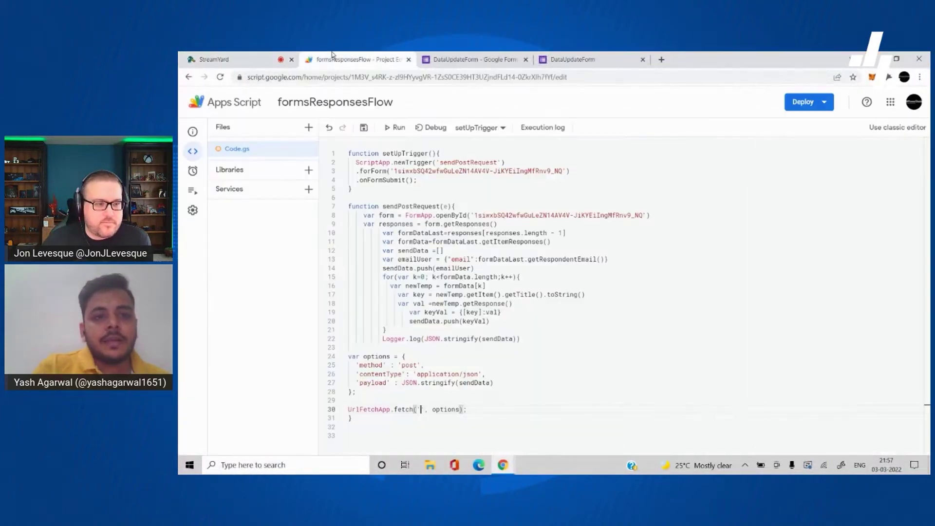
{"action": "left_click", "coordinate": [472, 59]}
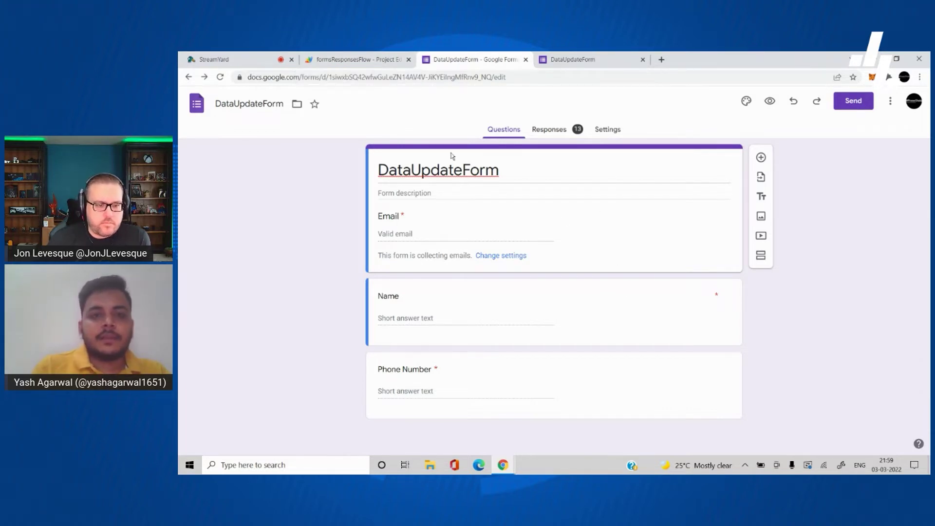
Step: Close the old DataUpdateForm pre-fill tab and open a fresh pre-filled link page
{"action": "left_click", "coordinate": [565, 66]}
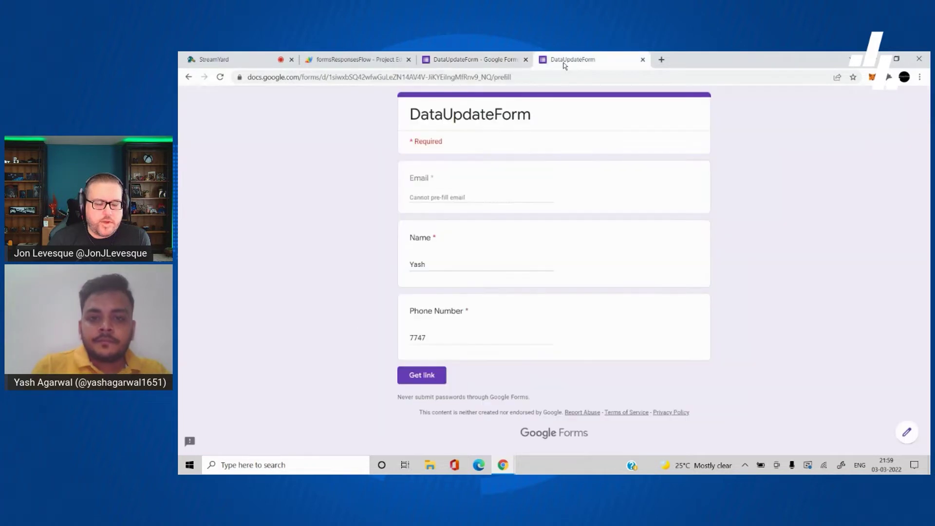
{"action": "left_click", "coordinate": [463, 67]}
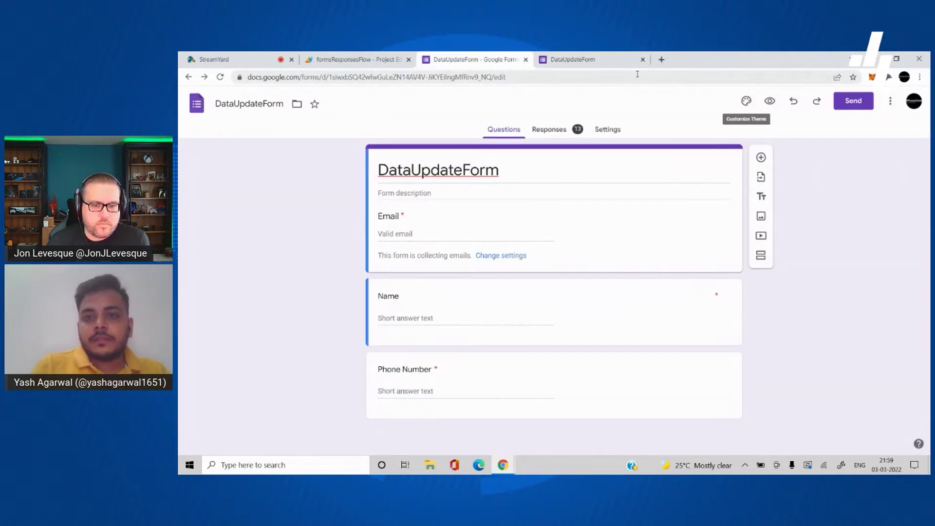
{"action": "left_click", "coordinate": [643, 60]}
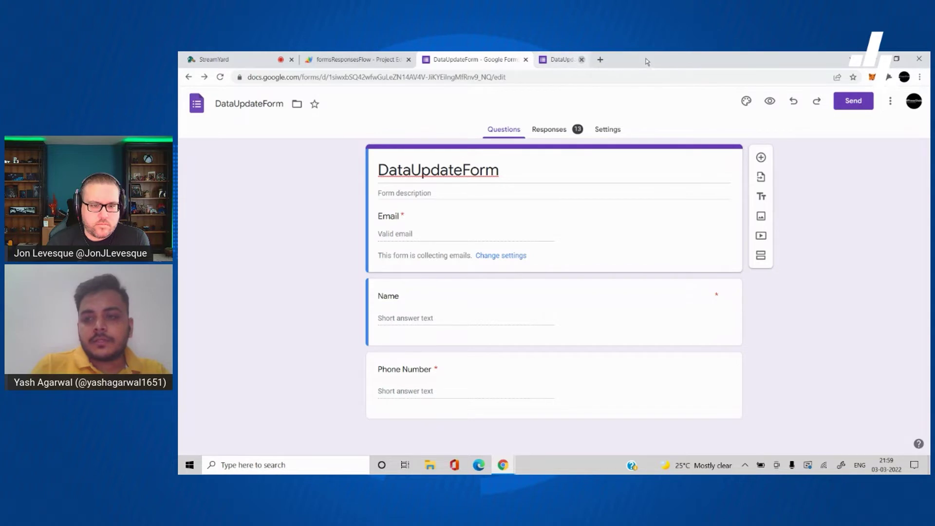
{"action": "left_click", "coordinate": [892, 104]}
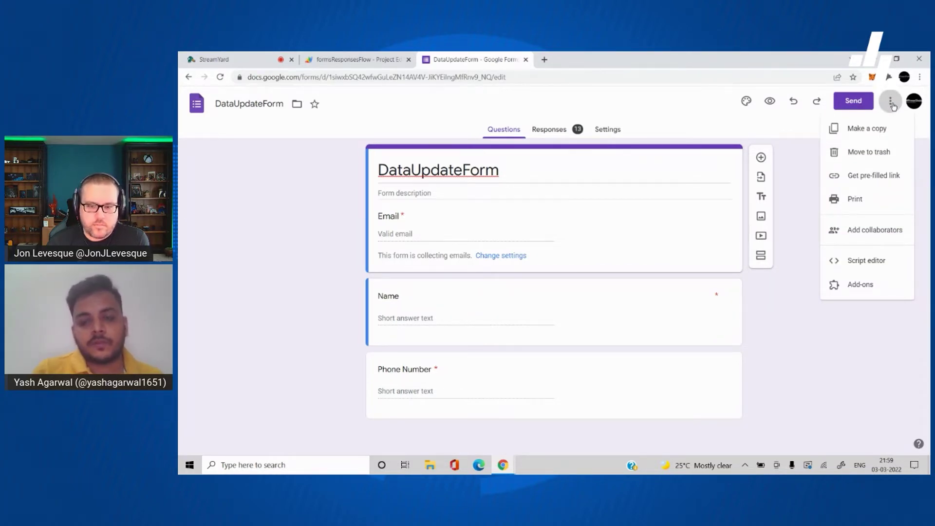
{"action": "left_click", "coordinate": [869, 182]}
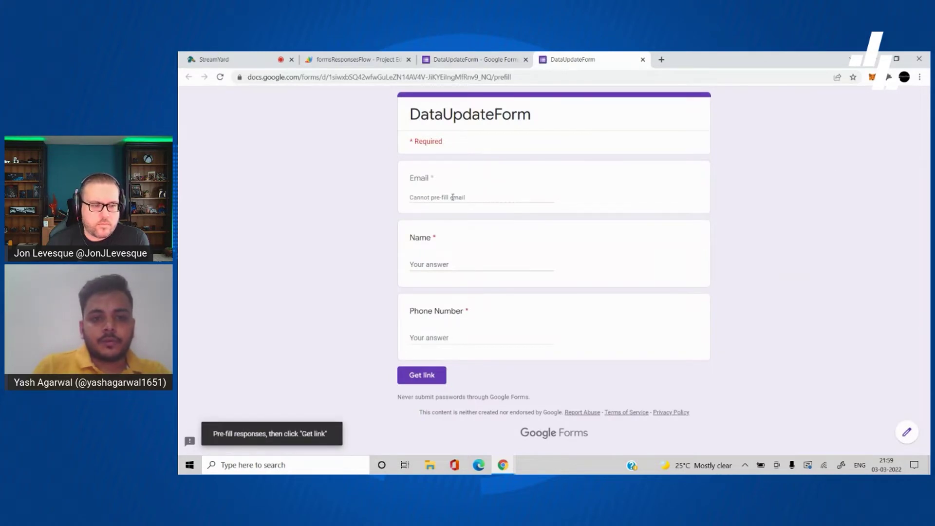
Step: Pre-fill the Name question with a person's name and Phone Number with a phone number
{"action": "left_click_drag", "start_coordinate": [415, 177], "coordinate": [468, 198]}
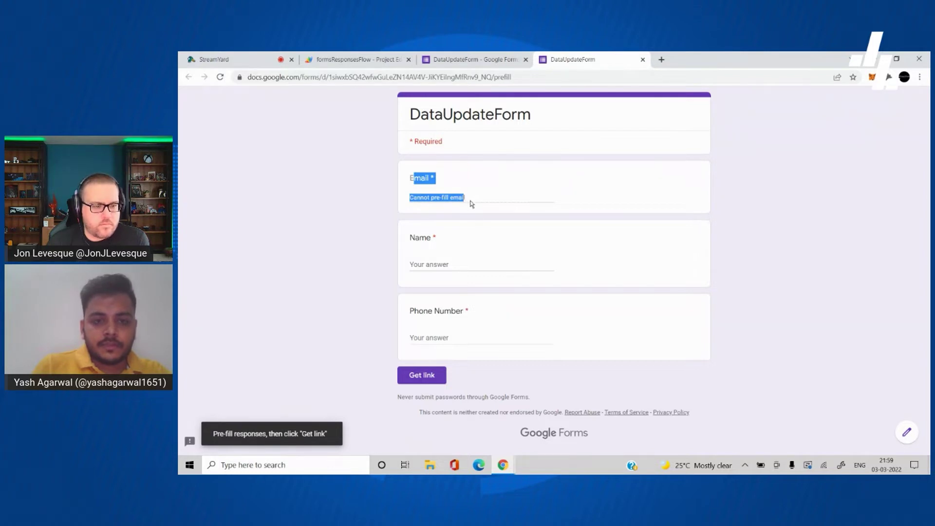
{"action": "left_click", "coordinate": [458, 264]}
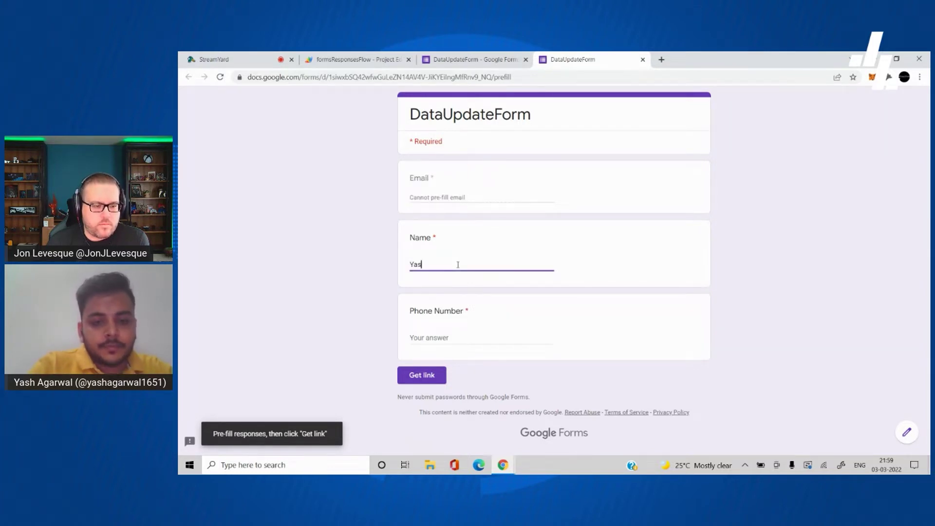
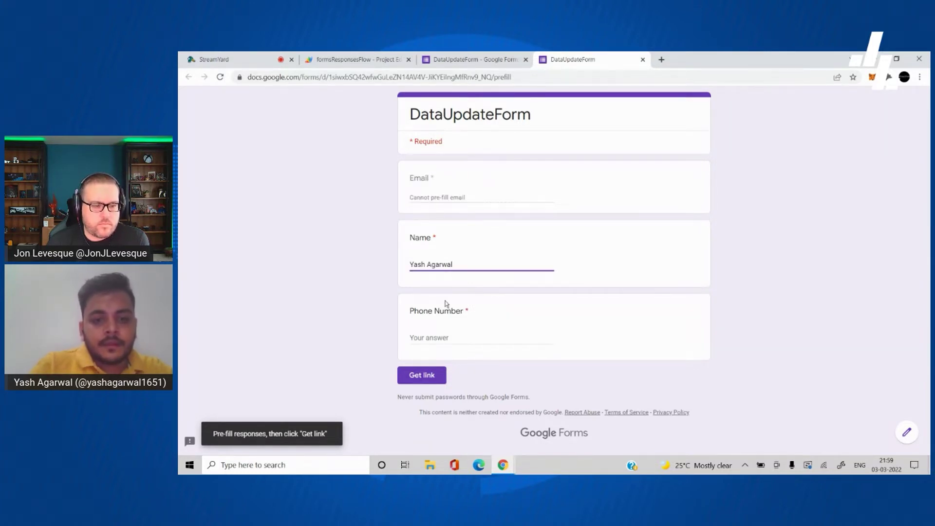
{"action": "left_click", "coordinate": [435, 337]}
{"action": "type", "text": "890"}
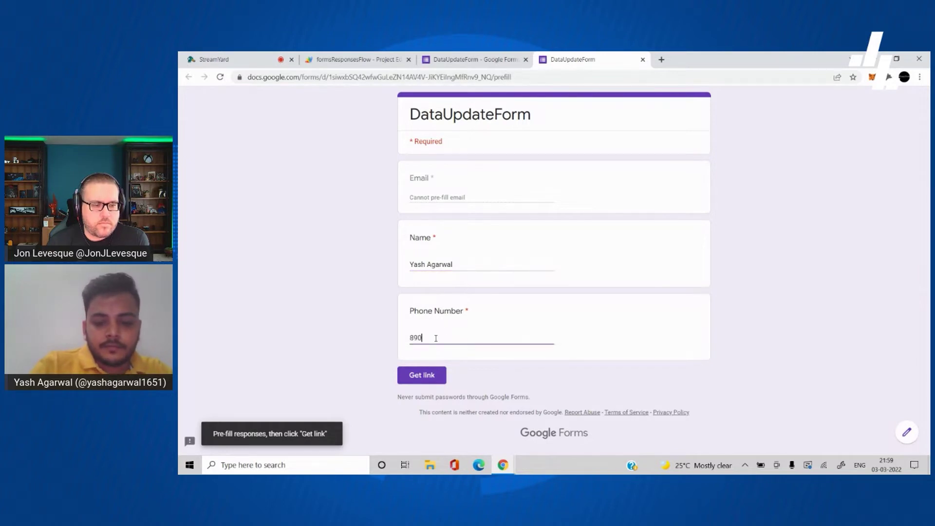
{"action": "type", "text": "98789"}
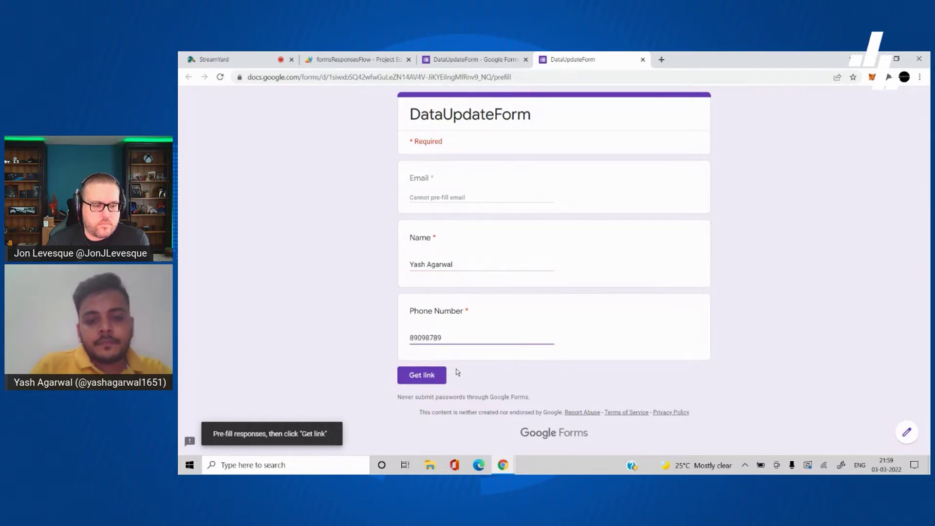
Step: Generate the pre-filled link, copy it, and paste it into a new browser tab
{"action": "left_click", "coordinate": [437, 376]}
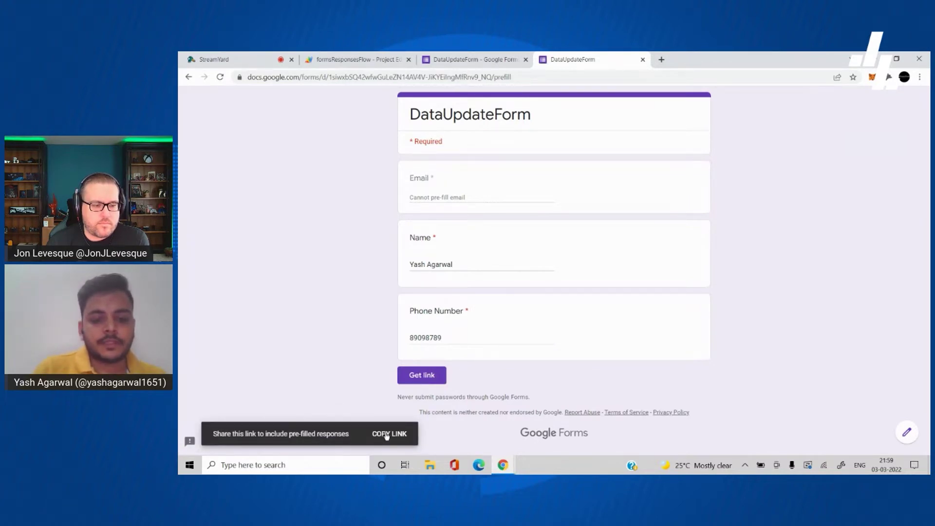
{"action": "left_click", "coordinate": [388, 434]}
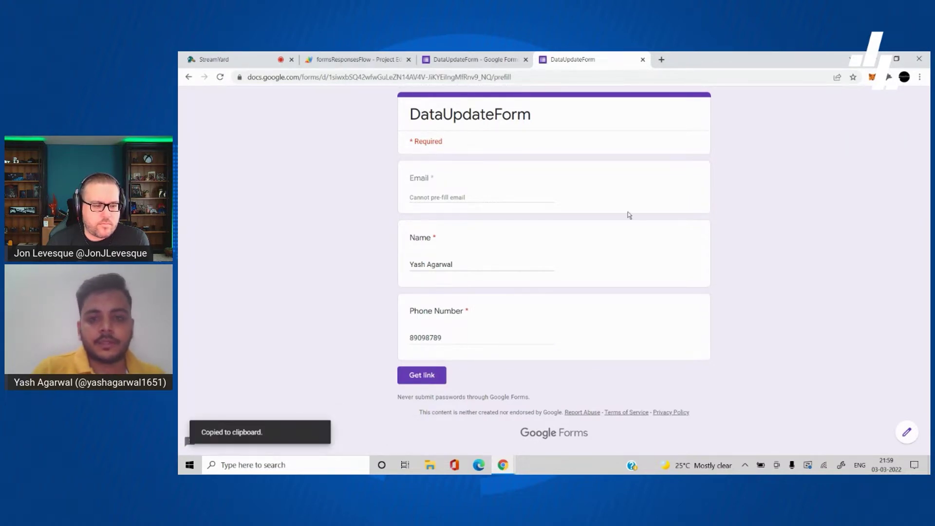
{"action": "left_click", "coordinate": [662, 59]}
{"action": "key", "text": "ctrl+v"}
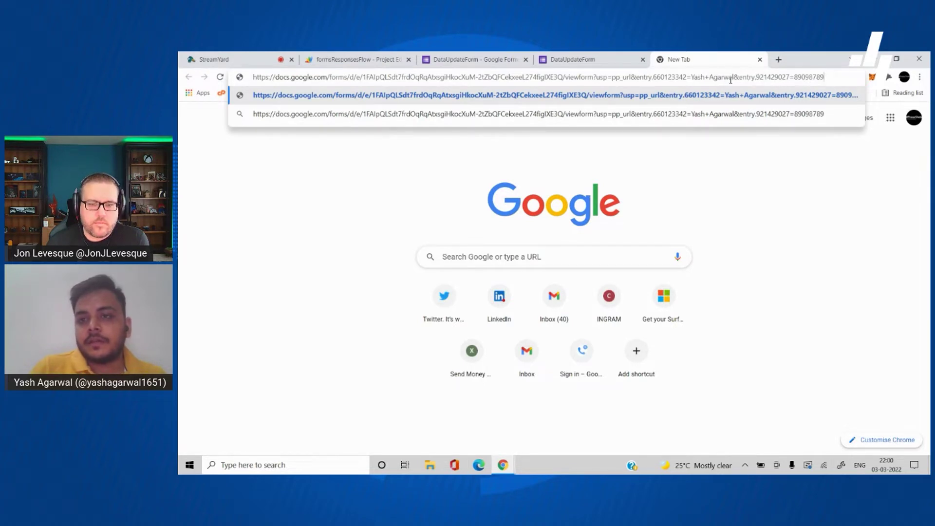
Step: Inspect the entry IDs in the pasted link, select the whole URL, and switch desktops
{"action": "left_click_drag", "start_coordinate": [741, 78], "coordinate": [825, 77]}
{"action": "left_click", "coordinate": [796, 77]}
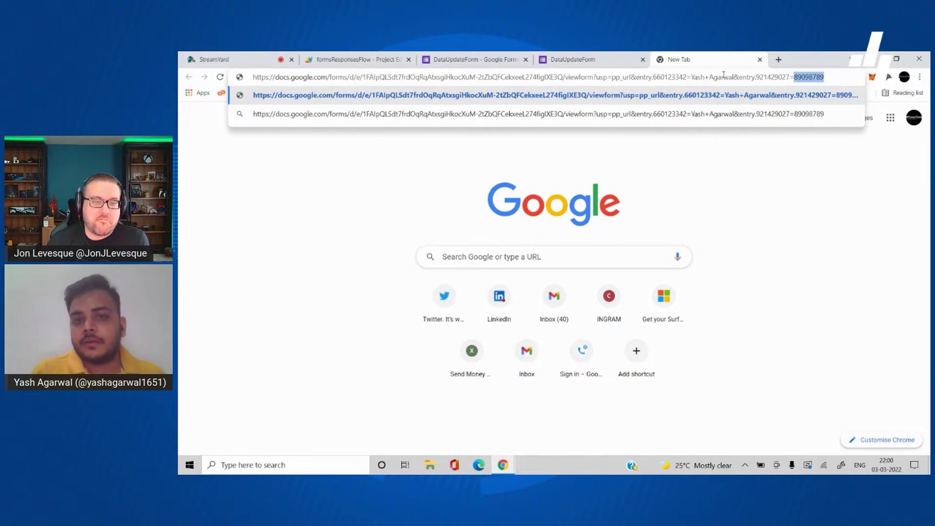
{"action": "left_click", "coordinate": [719, 75]}
{"action": "key", "text": "ctrl+a"}
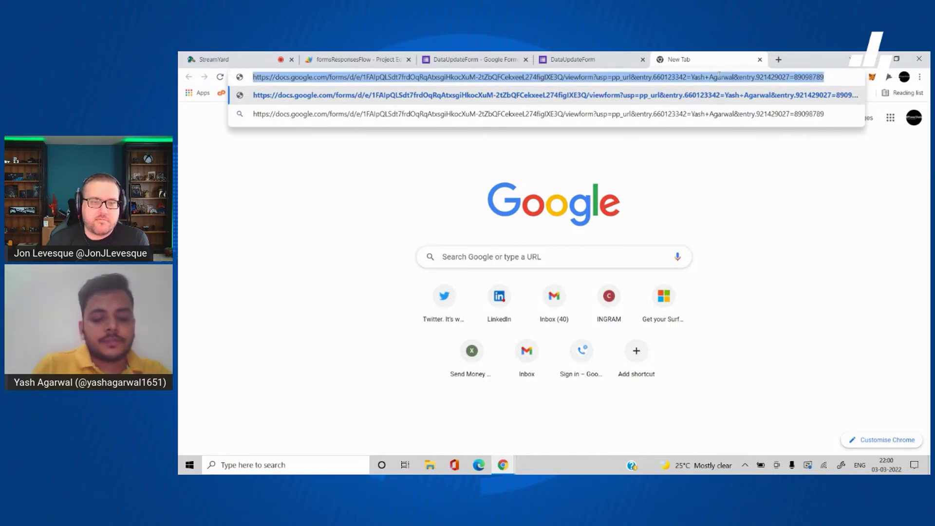
{"action": "key", "text": "ctrl+super+Right"}
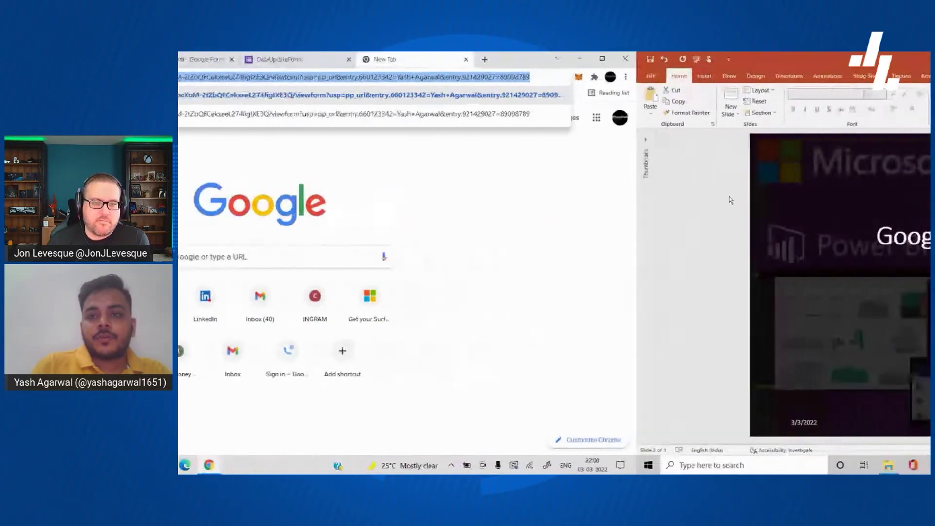
Step: Load flow.microsoft.com in a new tab and open the My flows list
{"action": "left_click", "coordinate": [557, 465]}
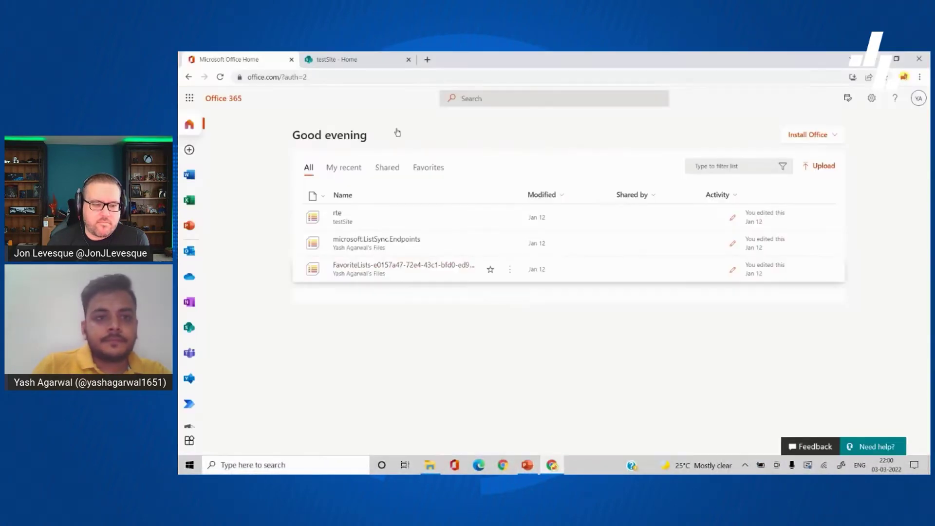
{"action": "left_click", "coordinate": [428, 61]}
{"action": "type", "text": "flow"}
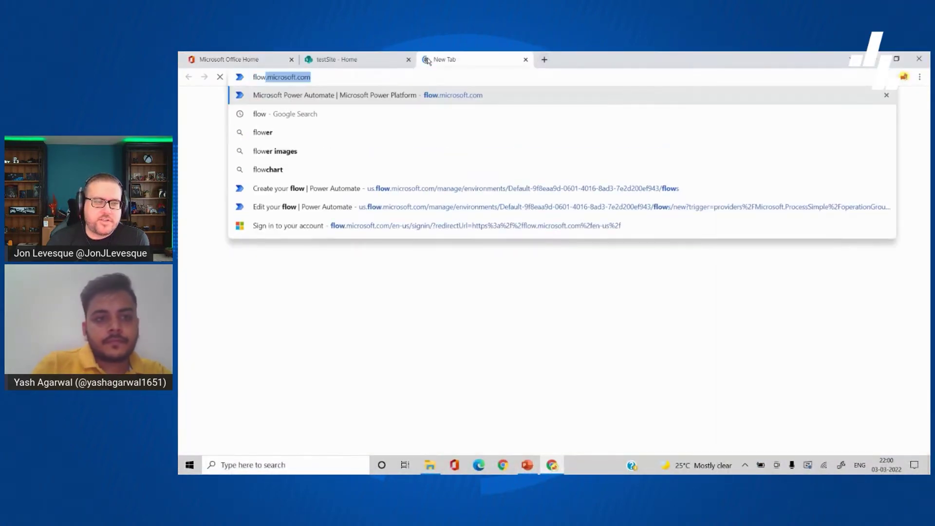
{"action": "key", "text": "Return"}
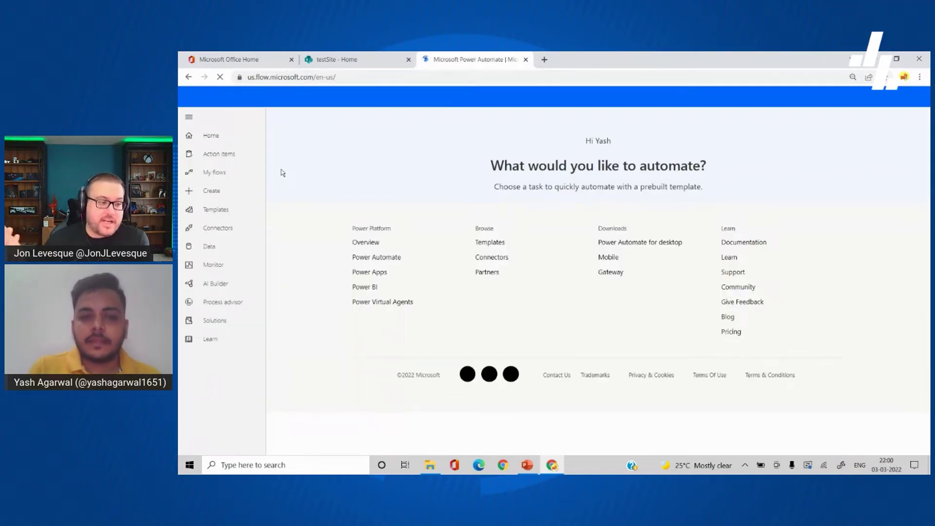
{"action": "left_click", "coordinate": [253, 175]}
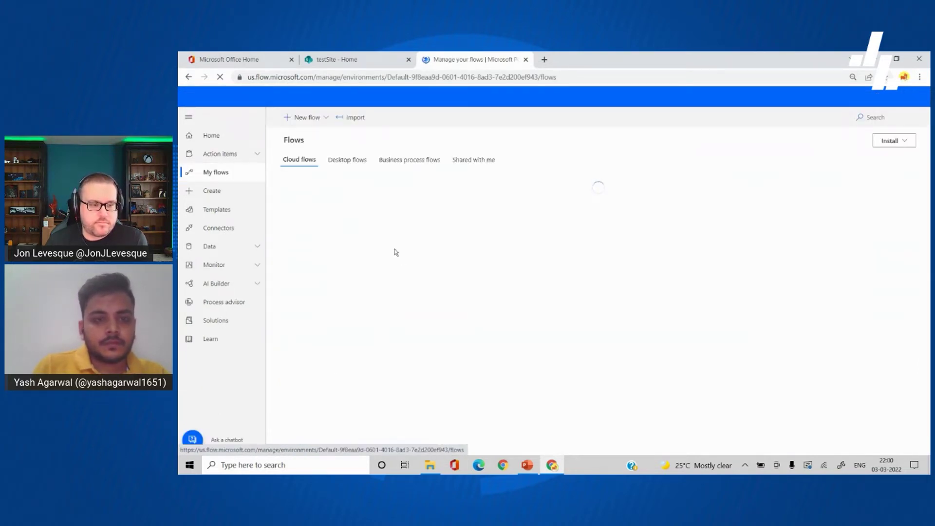
Step: Start a new instant cloud flow using the SharePoint 'For a selected item' trigger
{"action": "left_click", "coordinate": [302, 118]}
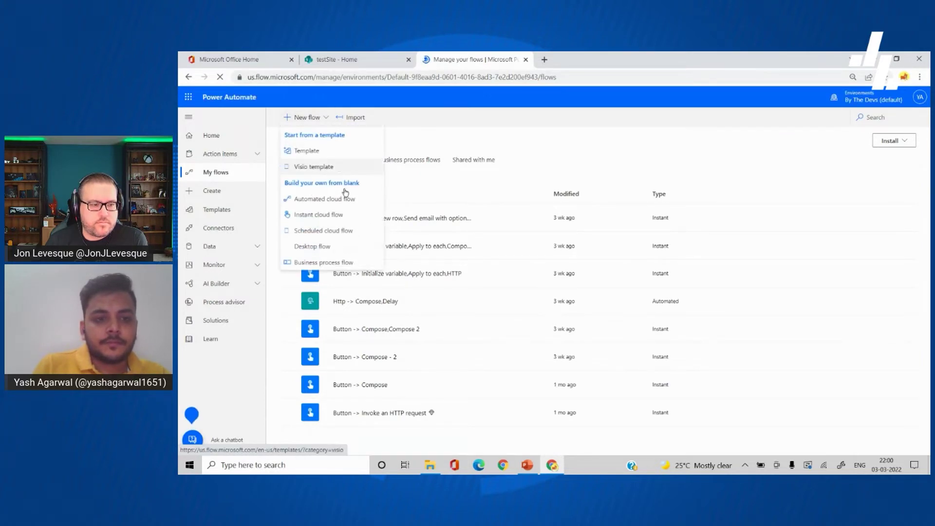
{"action": "left_click", "coordinate": [330, 214]}
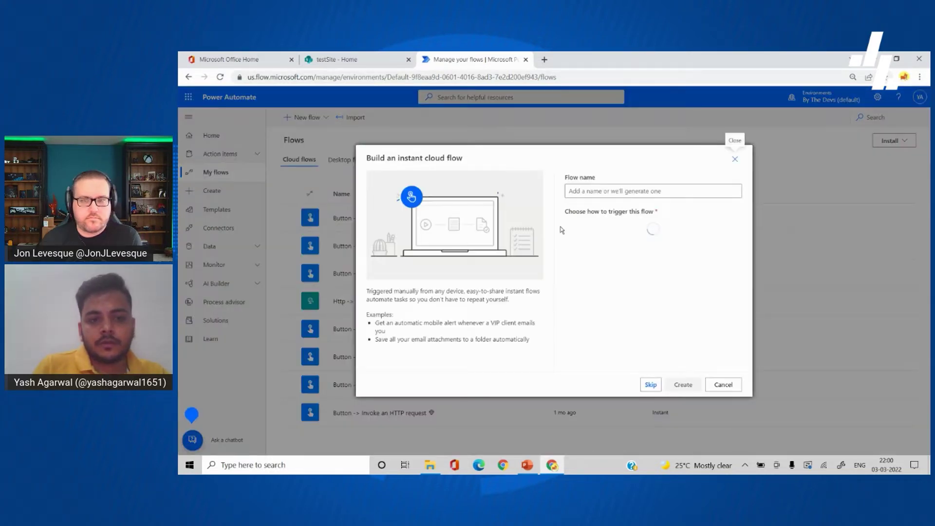
{"action": "scroll", "coordinate": [645, 295], "scroll_direction": "down", "scroll_amount": 1}
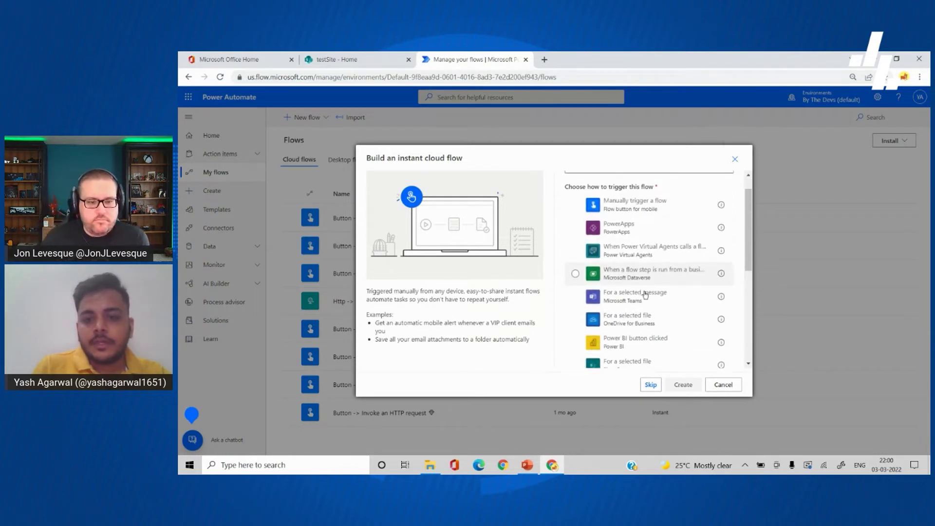
{"action": "scroll", "coordinate": [646, 294], "scroll_direction": "down", "scroll_amount": 3}
{"action": "left_click", "coordinate": [657, 317]}
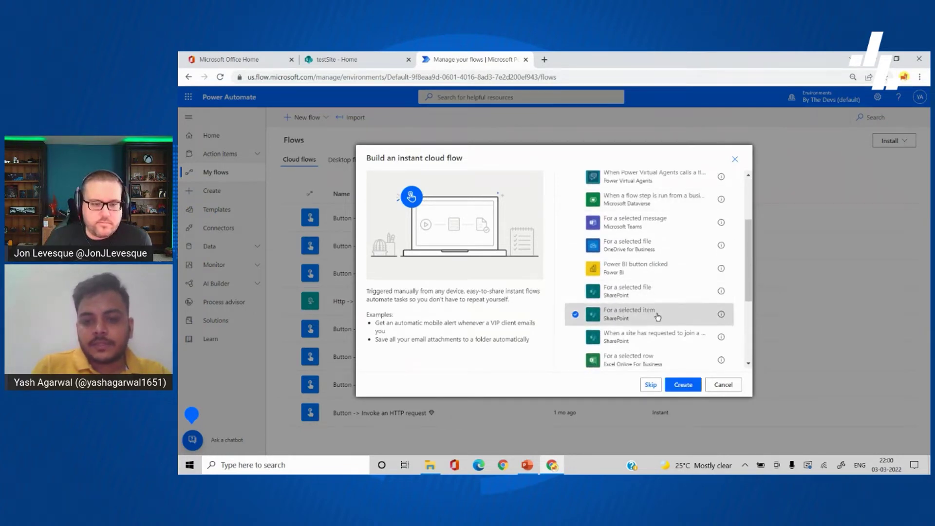
{"action": "scroll", "coordinate": [623, 243], "scroll_direction": "up", "scroll_amount": 5}
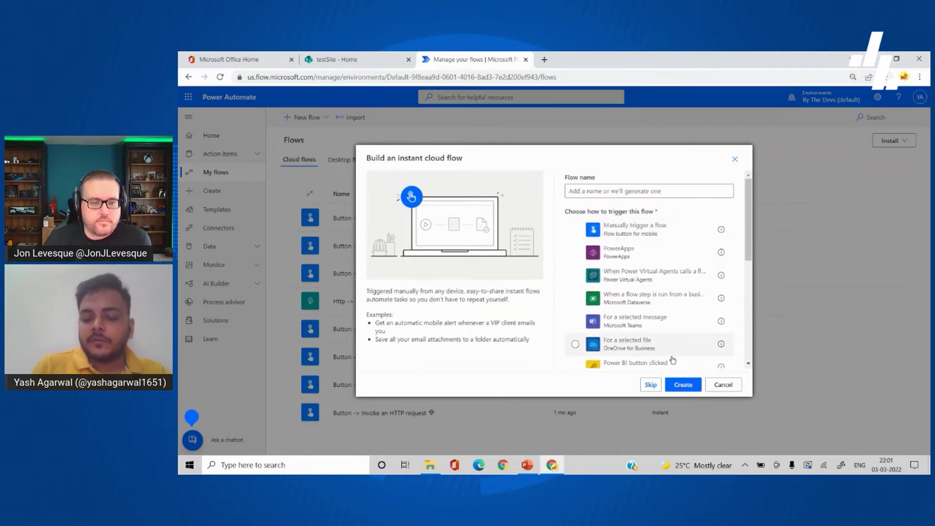
Step: Create a blank SharePoint list named 'Employee Responses' on testSite
{"action": "left_click", "coordinate": [355, 60]}
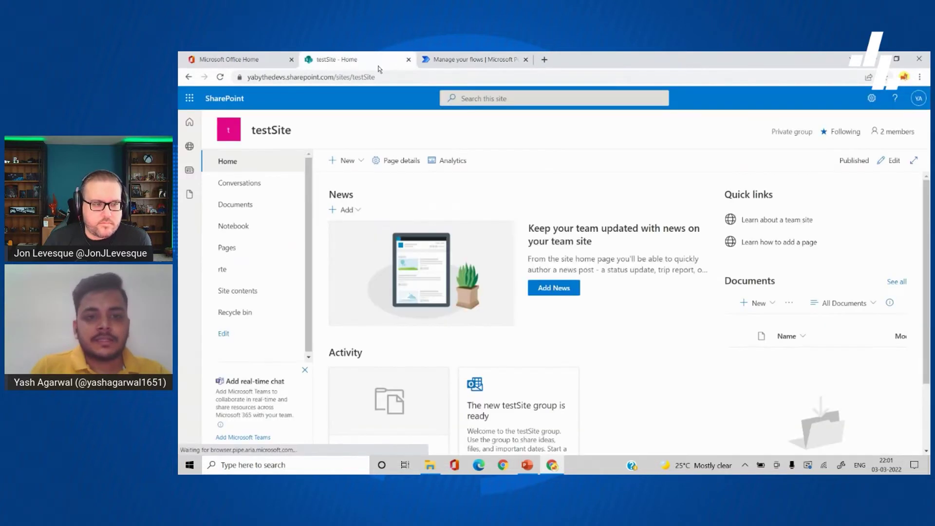
{"action": "left_click", "coordinate": [349, 161]}
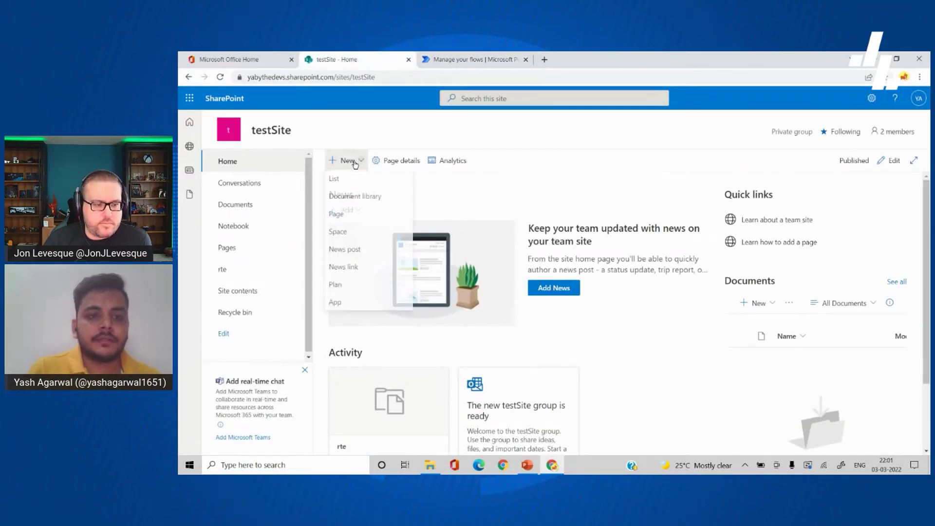
{"action": "left_click", "coordinate": [353, 186]}
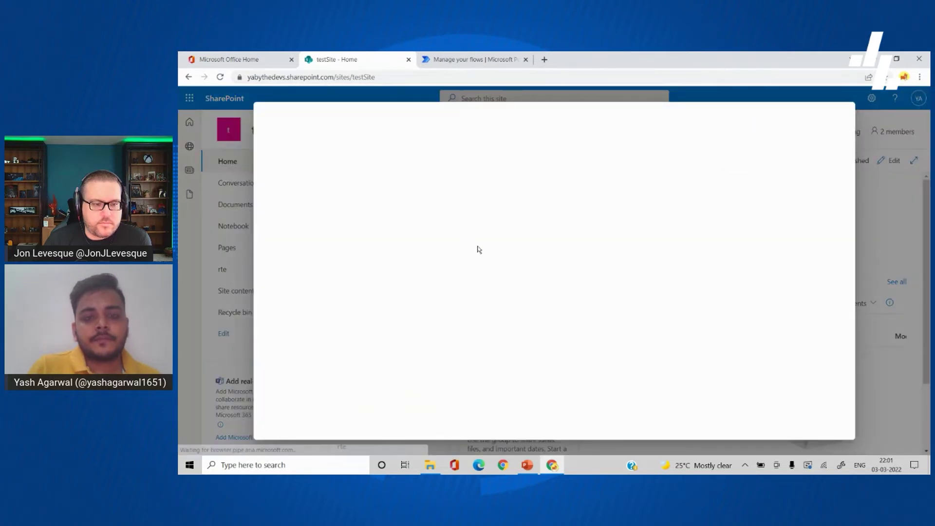
{"action": "left_click", "coordinate": [295, 181]}
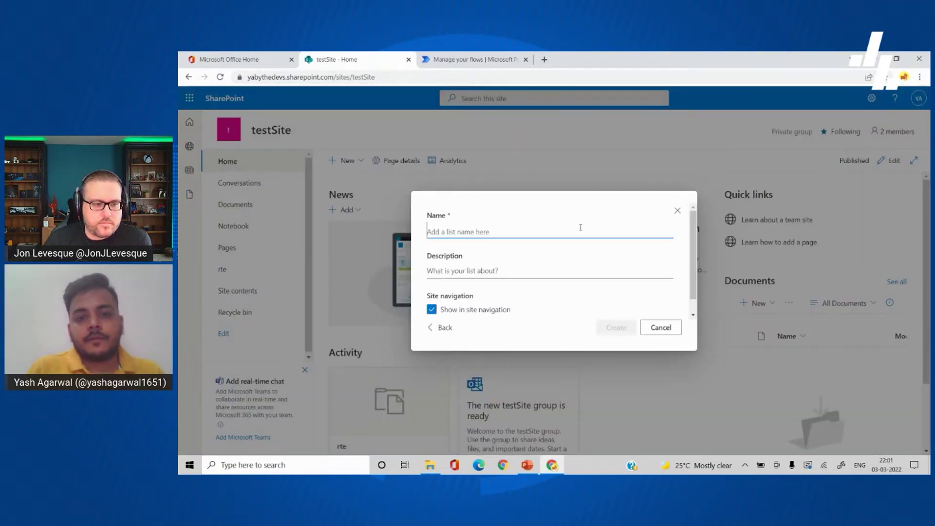
{"action": "type", "text": "Customer"}
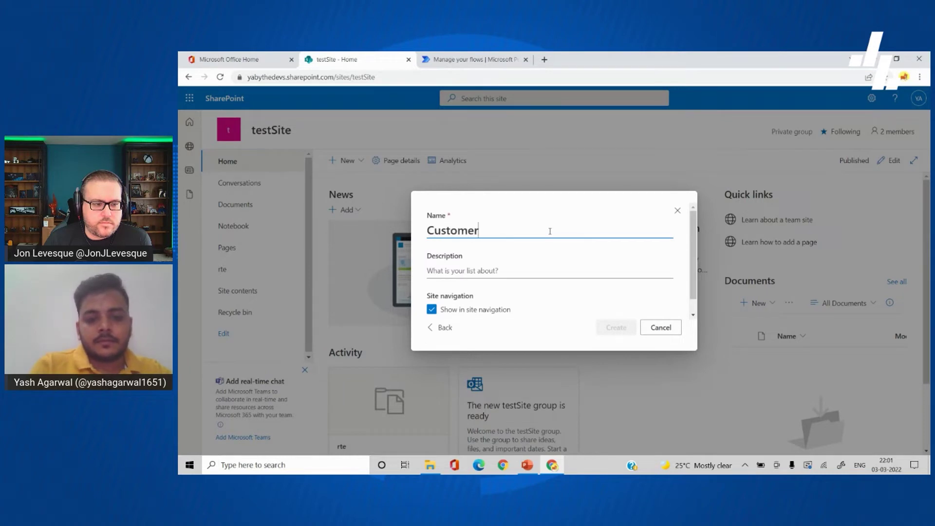
{"action": "type", "text": " R"}
{"action": "key", "text": "BackSpace"}
{"action": "key", "text": "BackSpace"}
{"action": "key", "text": "BackSpace"}
{"action": "key", "text": "BackSpace"}
{"action": "key", "text": "BackSpace"}
{"action": "key", "text": "BackSpace"}
{"action": "key", "text": "BackSpace"}
{"action": "key", "text": "BackSpace"}
{"action": "key", "text": "BackSpace"}
{"action": "key", "text": "BackSpace"}
{"action": "type", "text": "Employee Responses"}
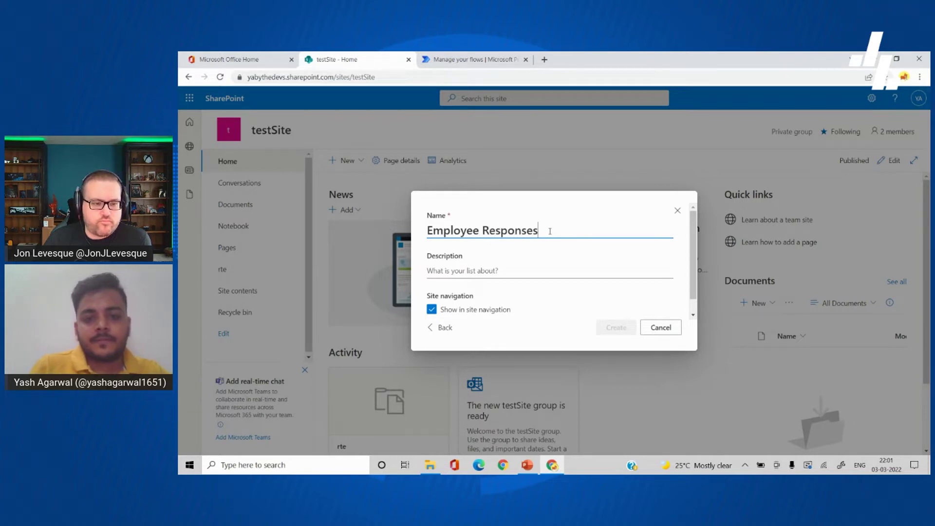
{"action": "left_click", "coordinate": [612, 328]}
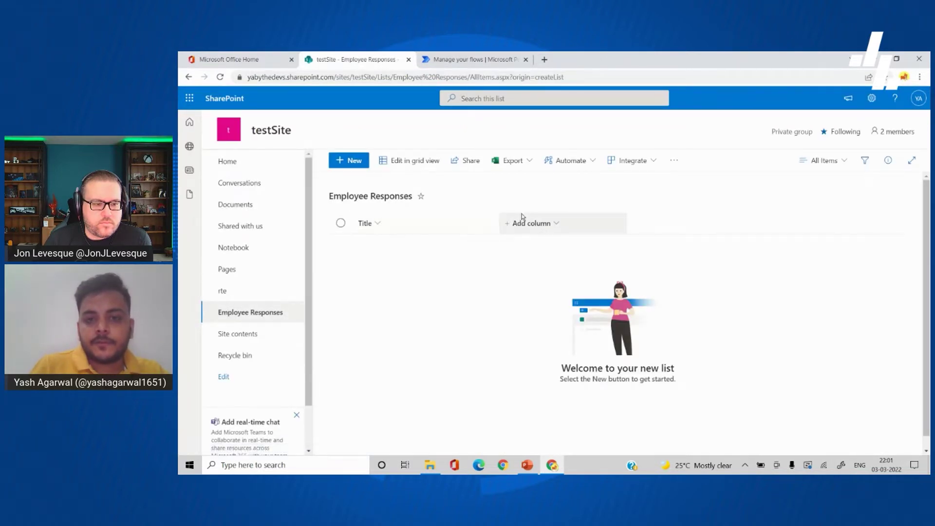
Step: Add single-line text columns Name and Phone Number to Employee Responses, then return to Power Automate
{"action": "left_click", "coordinate": [539, 221]}
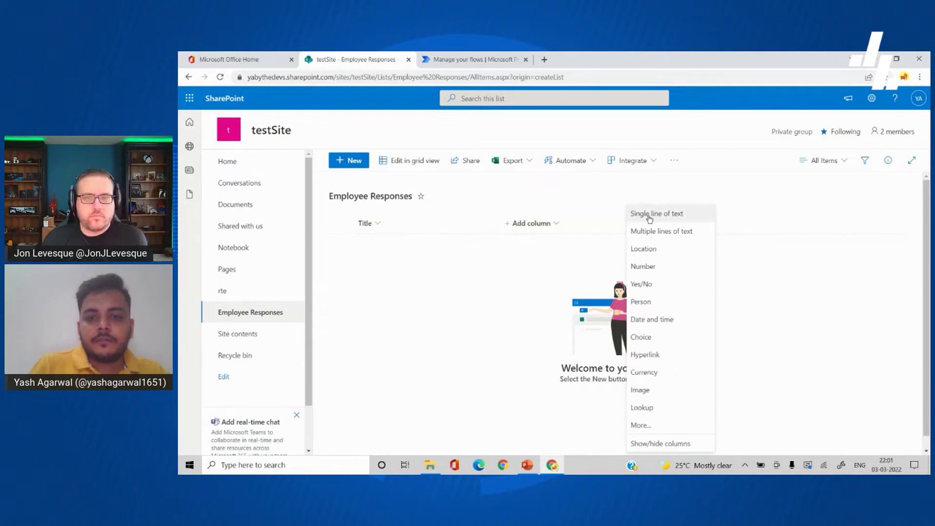
{"action": "left_click", "coordinate": [651, 217]}
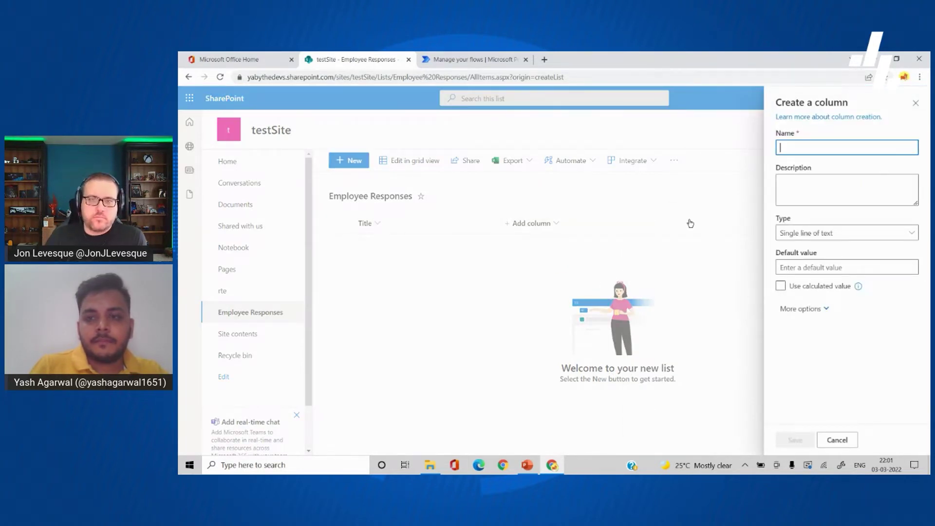
{"action": "type", "text": "Name"}
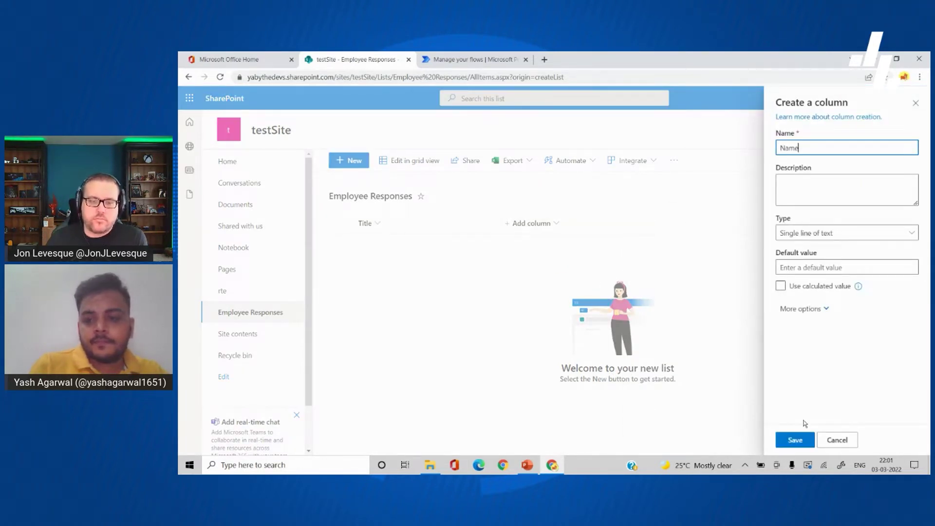
{"action": "left_click", "coordinate": [793, 440]}
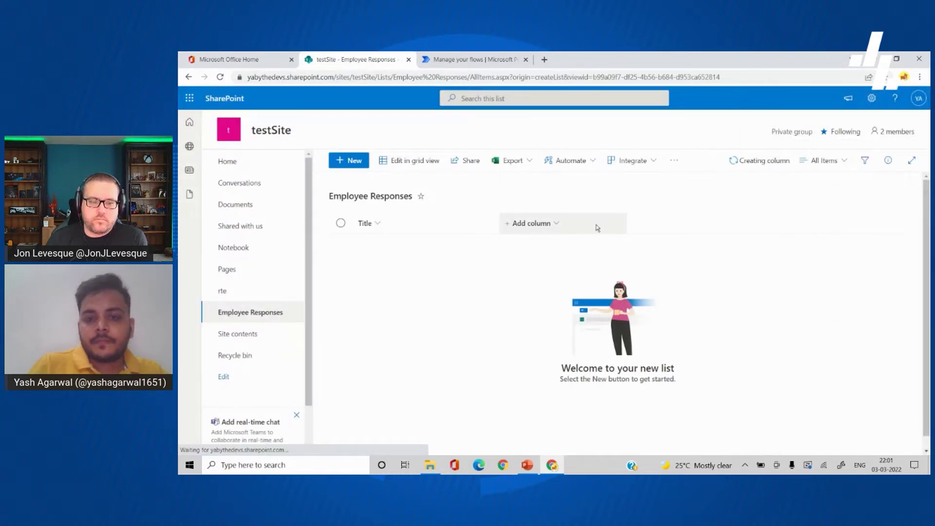
{"action": "left_click", "coordinate": [628, 228]}
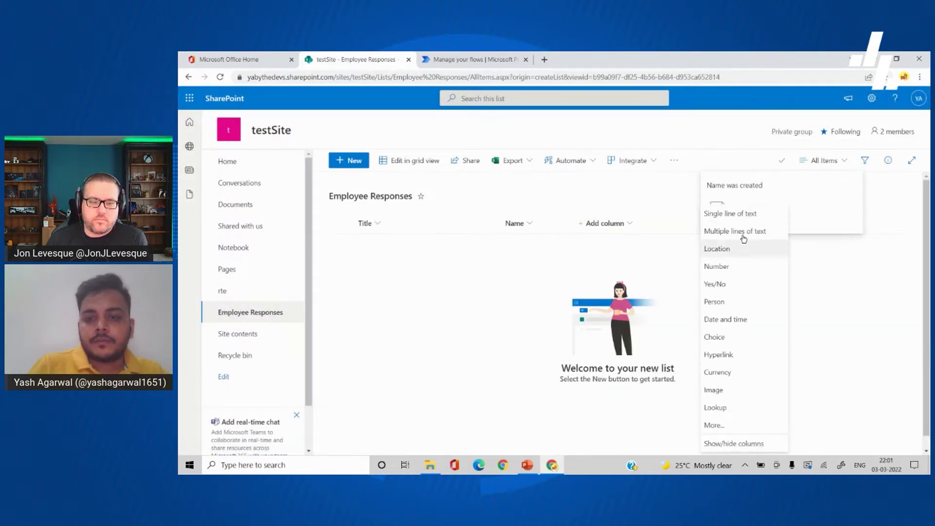
{"action": "left_click", "coordinate": [741, 214]}
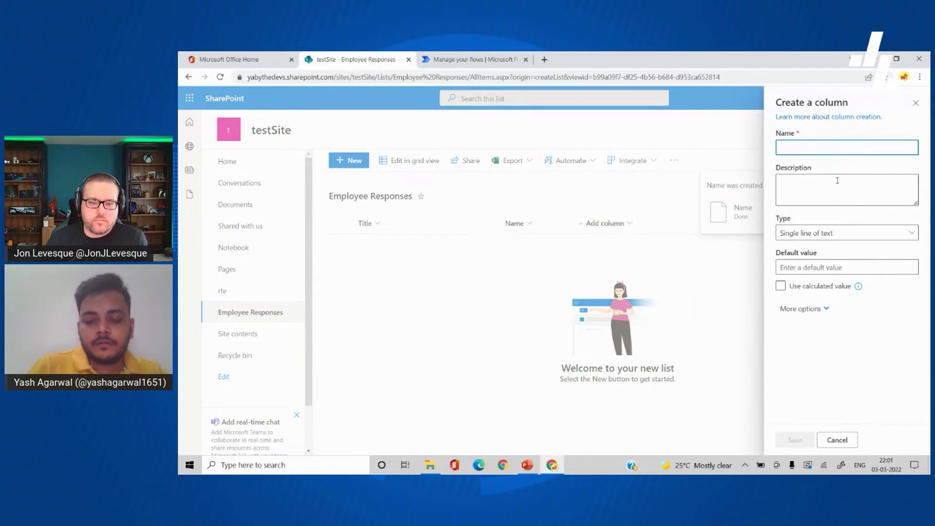
{"action": "type", "text": "Phone Number"}
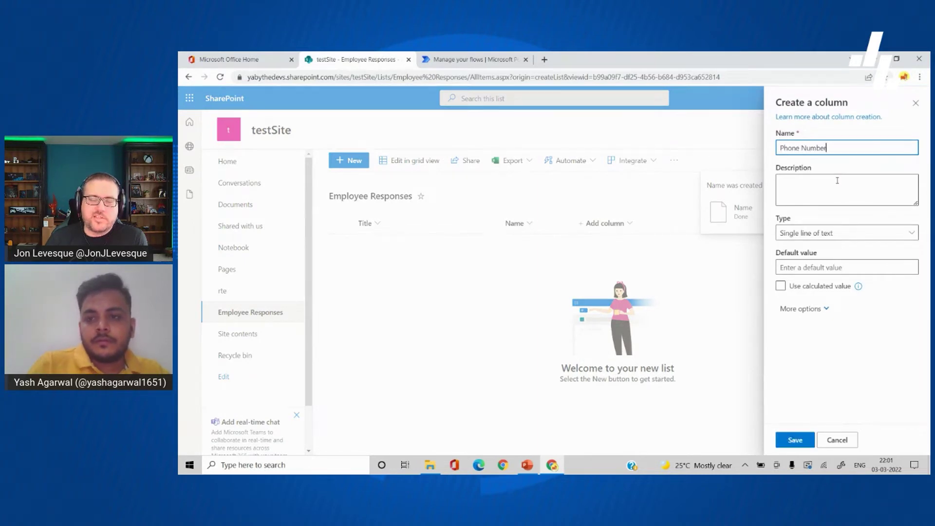
{"action": "left_click", "coordinate": [826, 338]}
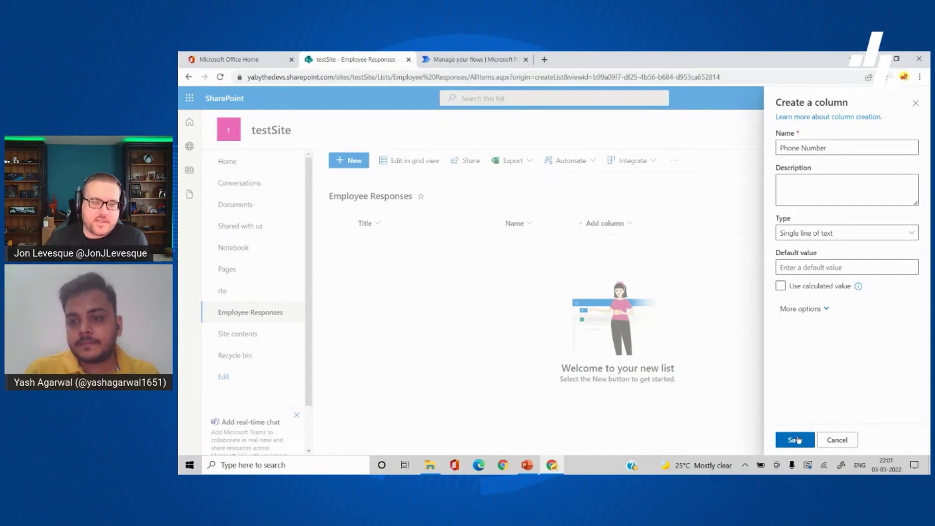
{"action": "left_click", "coordinate": [797, 440]}
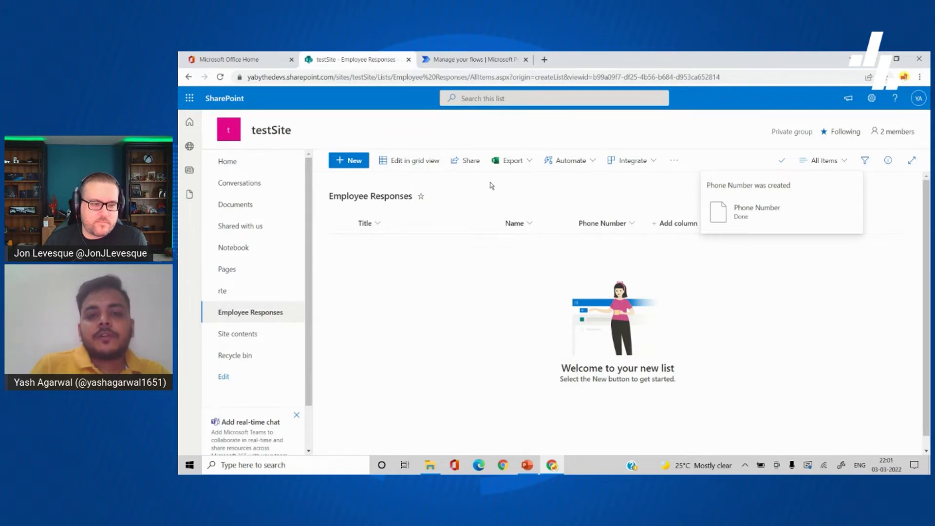
{"action": "left_click", "coordinate": [466, 65]}
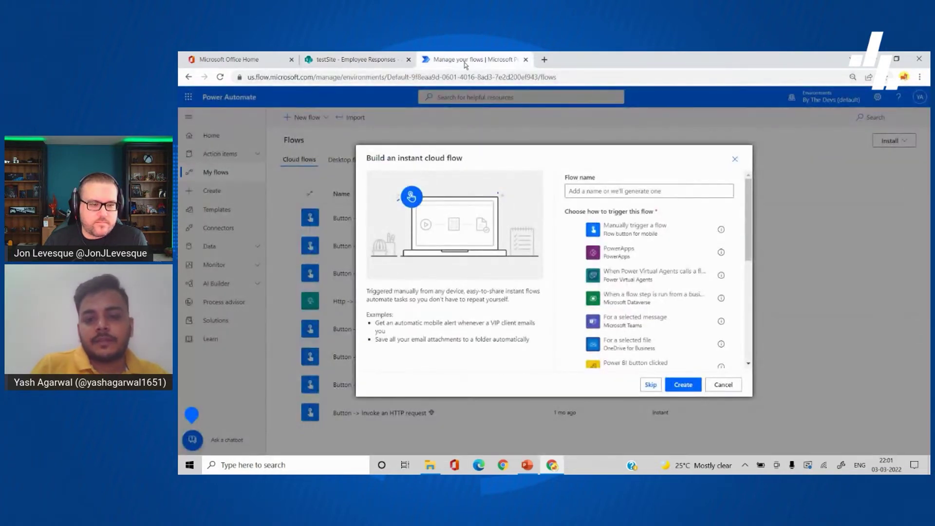
Step: Create the flow with the trigger on testSite's Employee Responses list and add a new step
{"action": "scroll", "coordinate": [643, 298], "scroll_direction": "down", "scroll_amount": 2}
{"action": "left_click", "coordinate": [648, 325]}
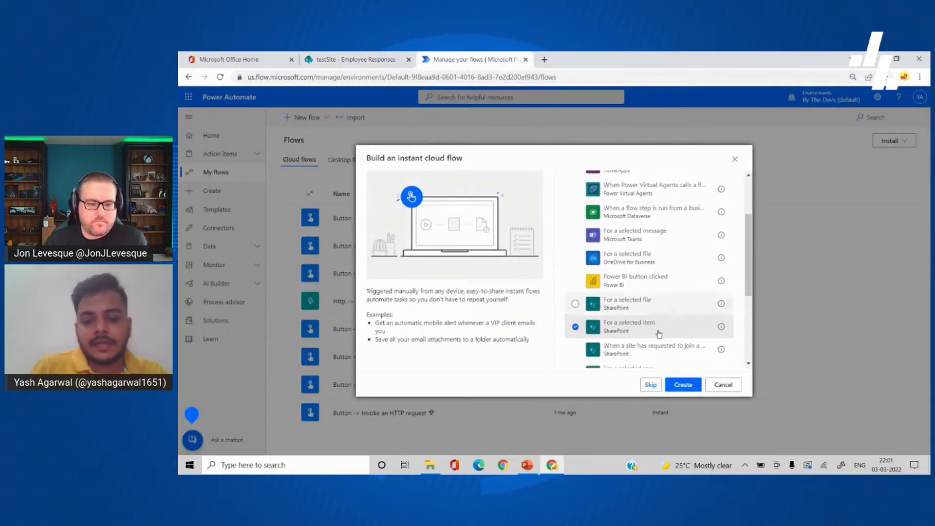
{"action": "left_click", "coordinate": [693, 388]}
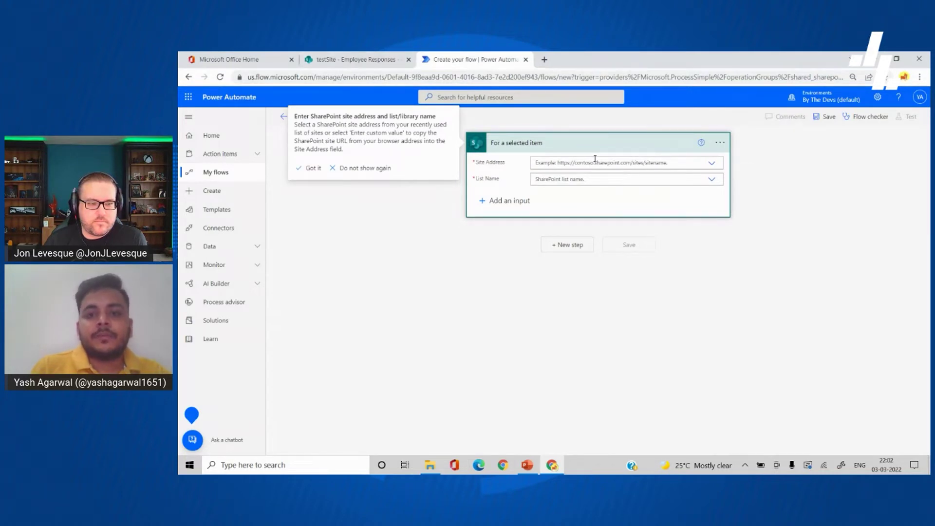
{"action": "left_click", "coordinate": [590, 163]}
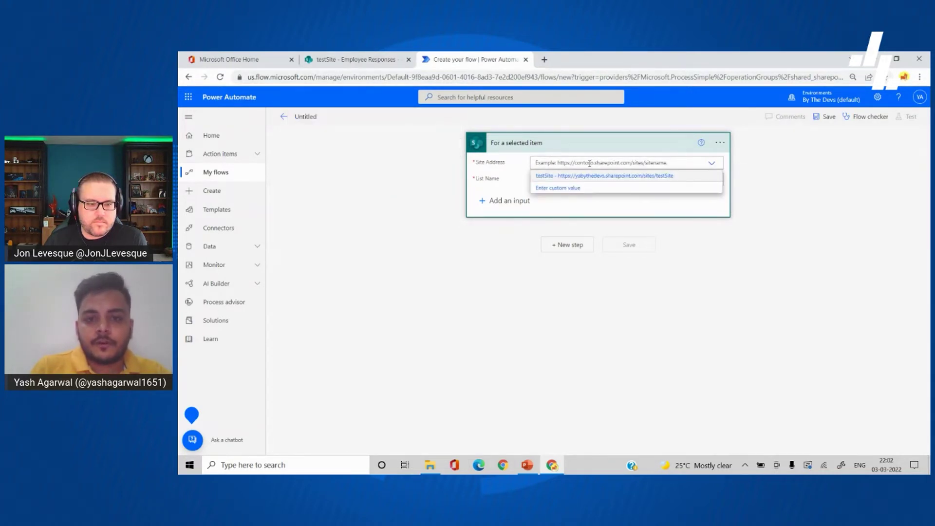
{"action": "left_click", "coordinate": [583, 175]}
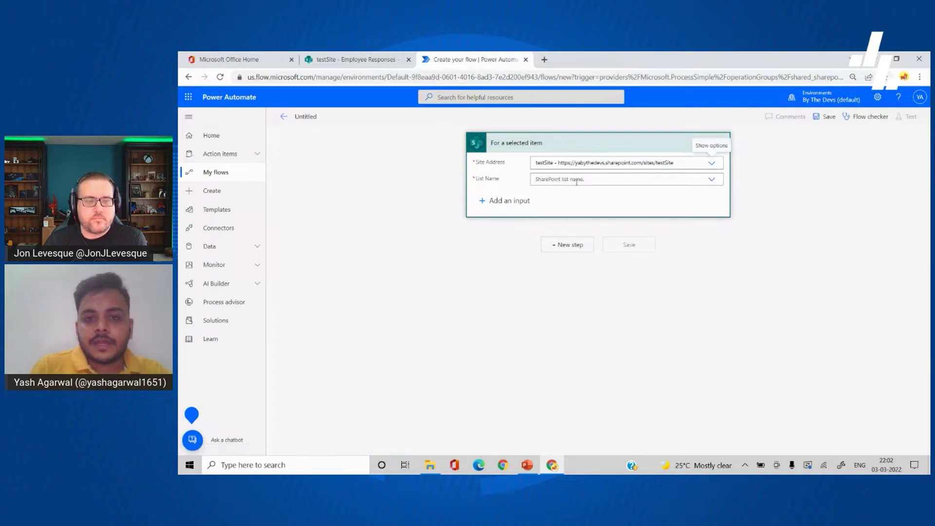
{"action": "left_click", "coordinate": [585, 179]}
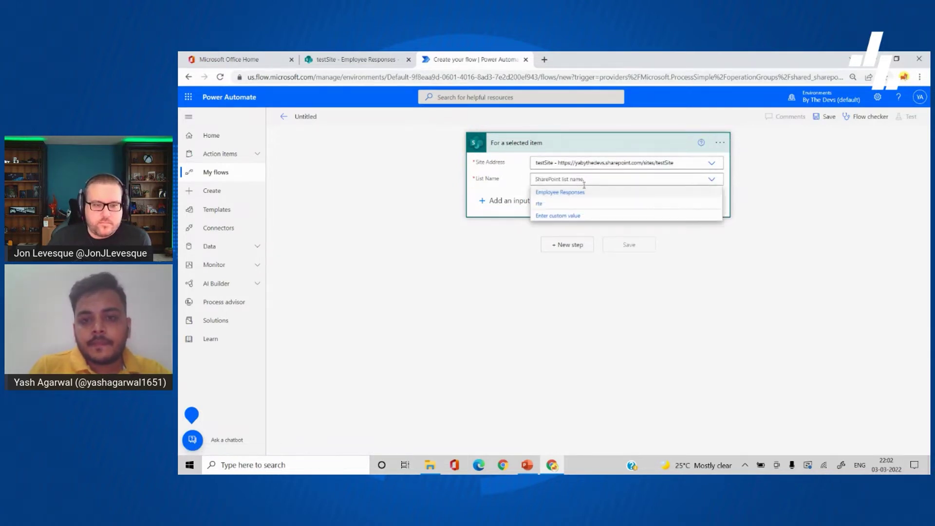
{"action": "left_click", "coordinate": [573, 193]}
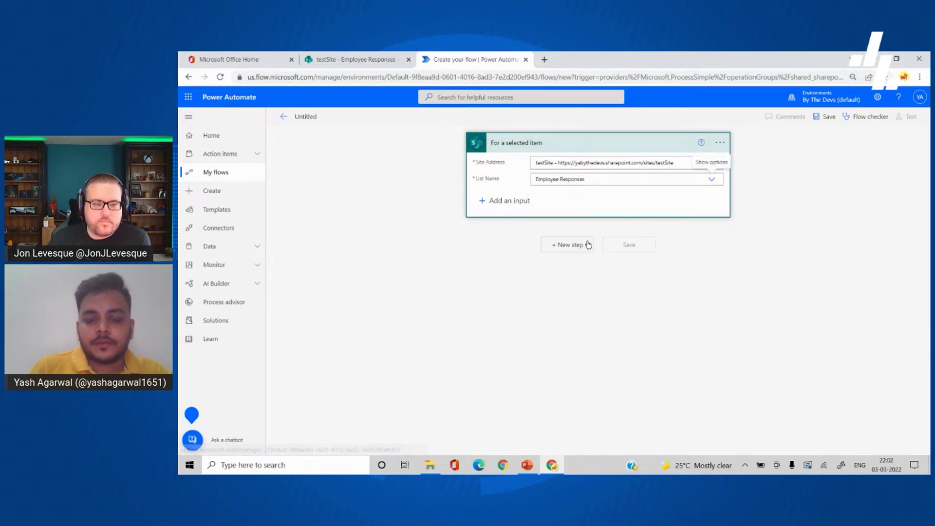
{"action": "left_click", "coordinate": [569, 243]}
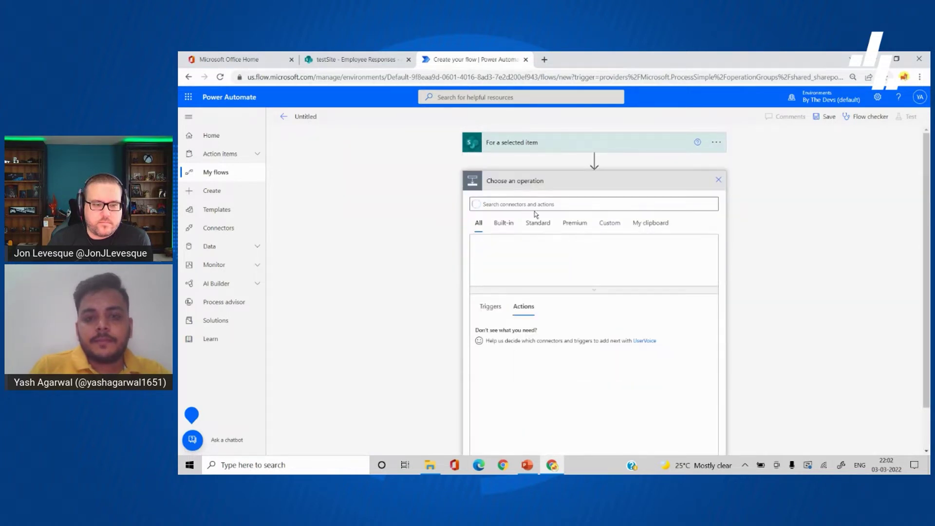
Step: Add a Compose action after the trigger holding the pasted prefilled Google Forms link
{"action": "left_click", "coordinate": [528, 205]}
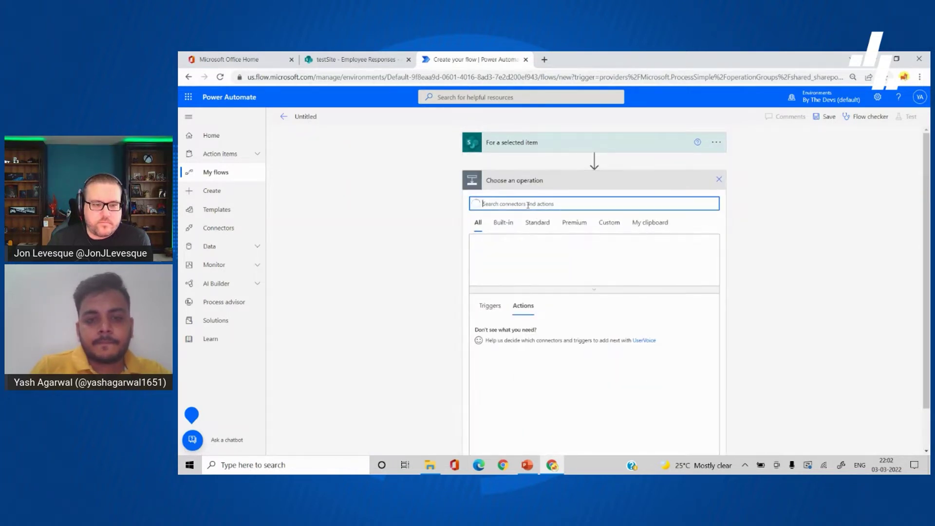
{"action": "type", "text": "compose"}
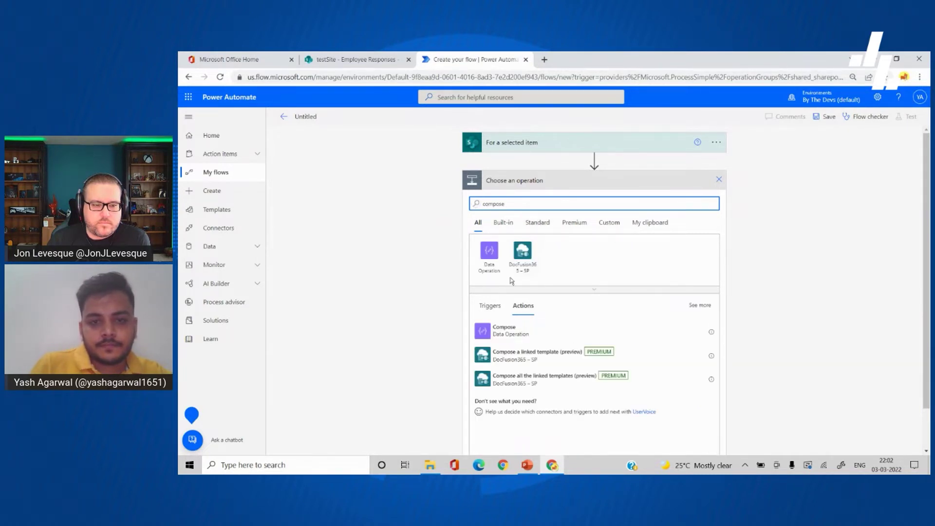
{"action": "left_click", "coordinate": [487, 340]}
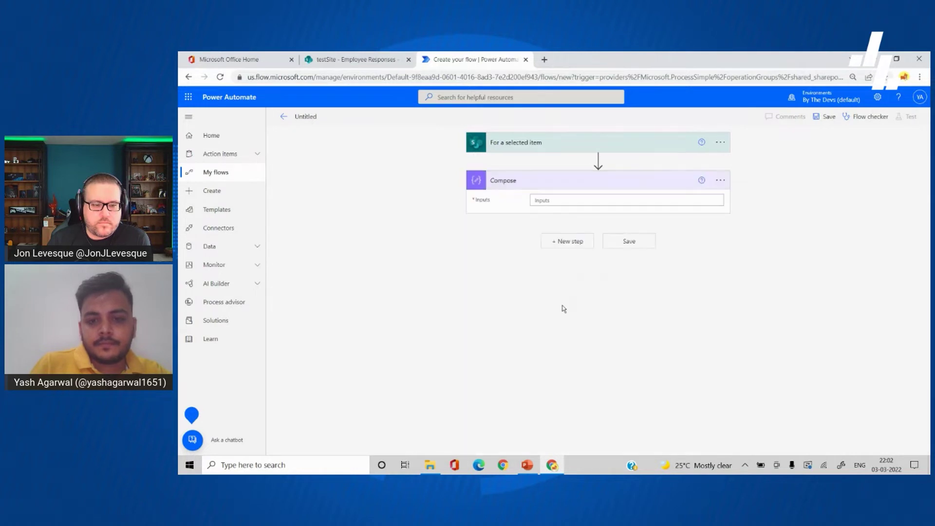
{"action": "left_click", "coordinate": [583, 204]}
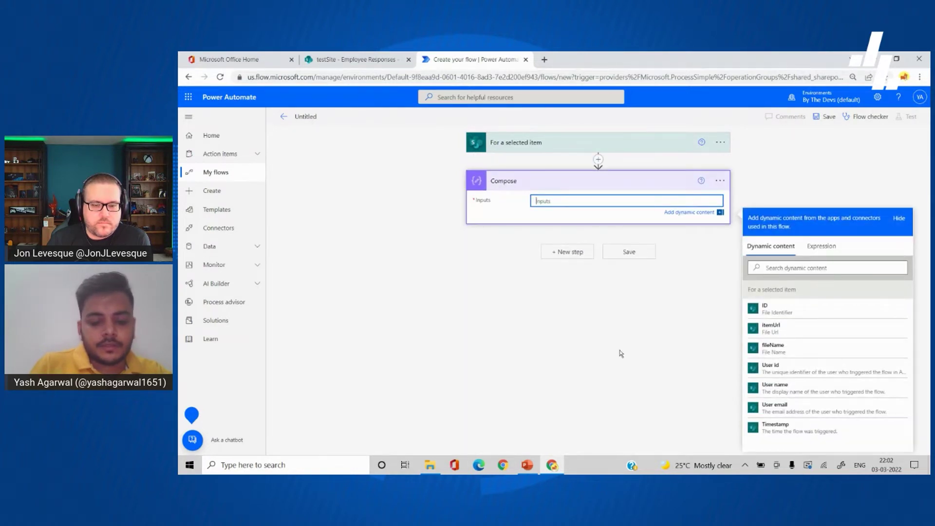
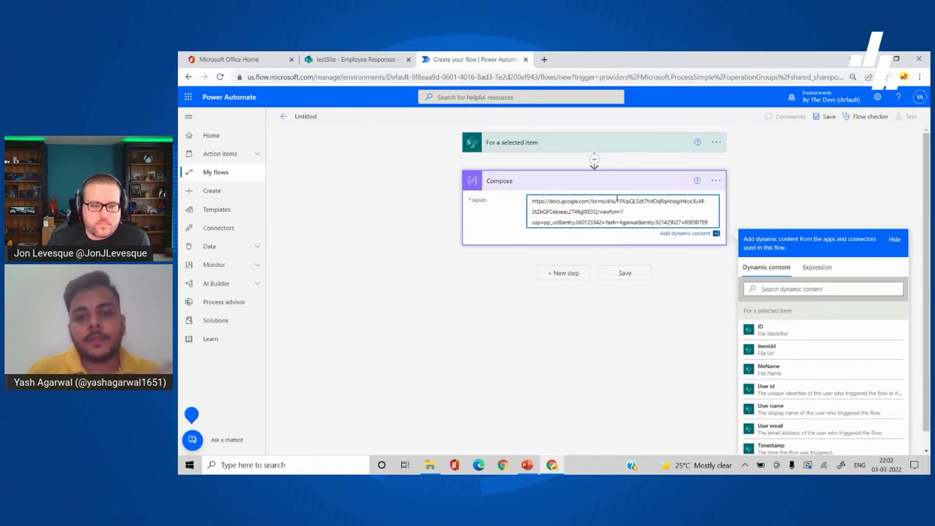
Step: Delete the sample name after entry.660123342= from the Compose link
{"action": "scroll", "coordinate": [613, 208], "scroll_direction": "up", "scroll_amount": 4}
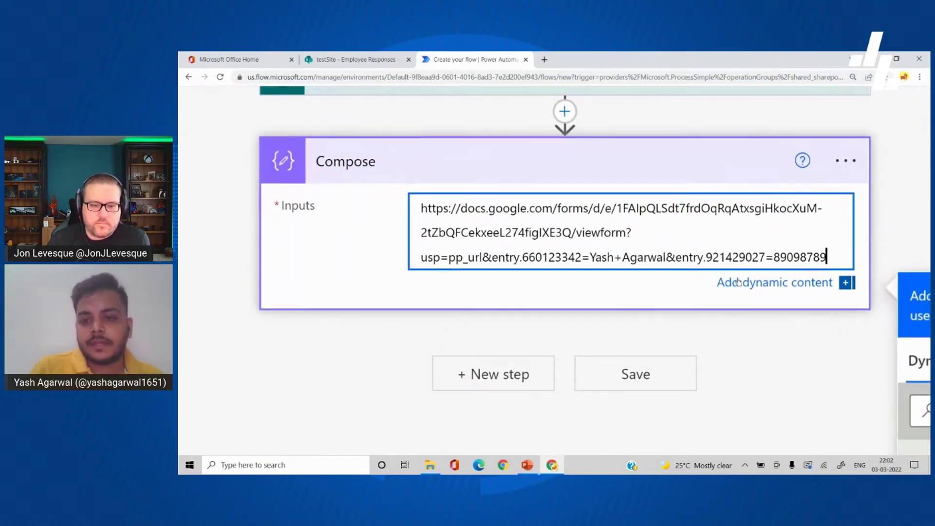
{"action": "left_click_drag", "start_coordinate": [590, 257], "coordinate": [668, 255]}
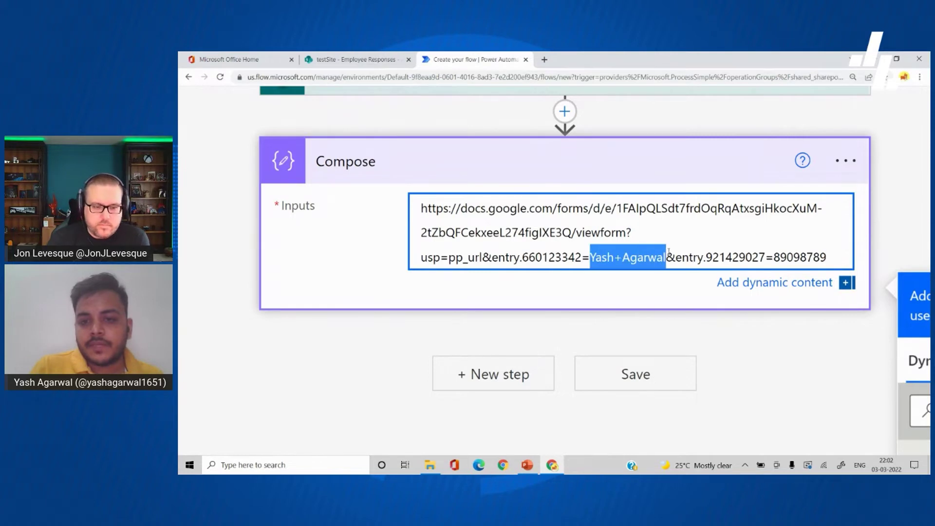
{"action": "key", "text": "ctrl+minus"}
{"action": "key", "text": "ctrl+minus"}
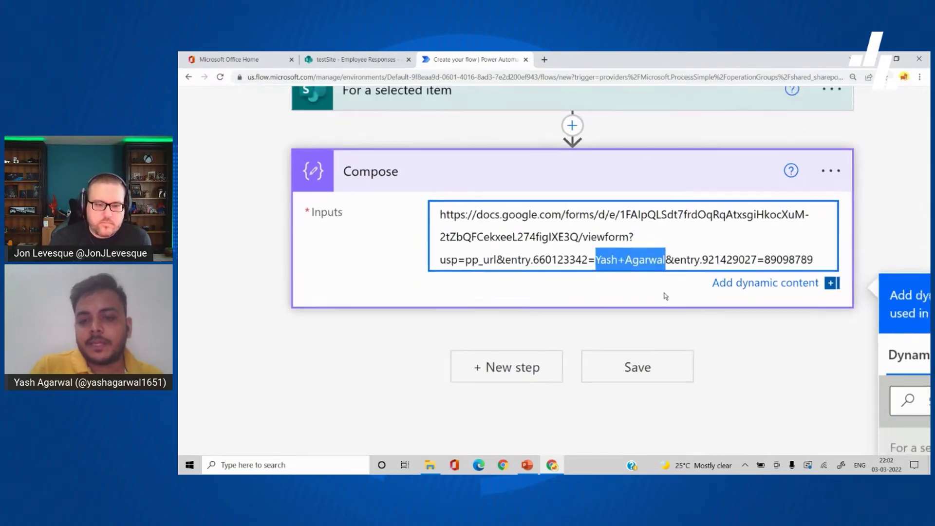
{"action": "key", "text": "BackSpace"}
{"action": "key", "text": "ctrl+minus"}
{"action": "key", "text": "ctrl+minus"}
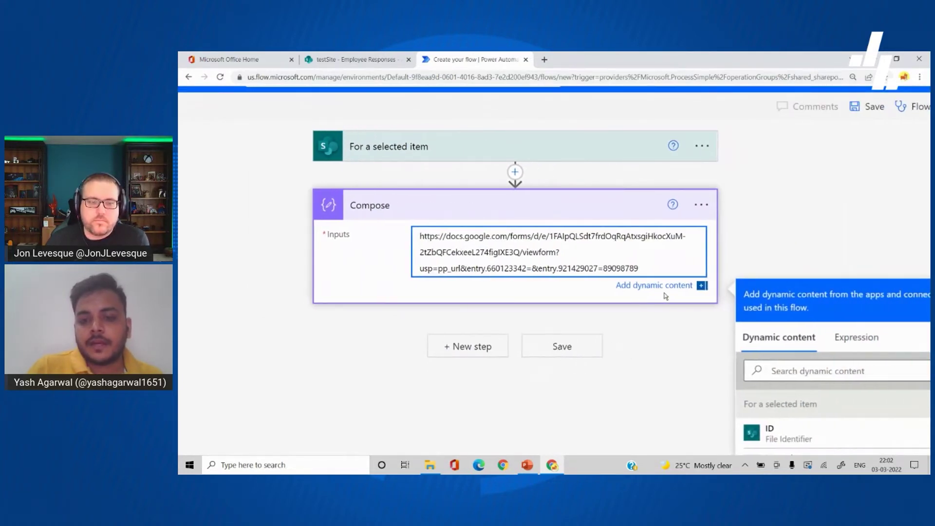
{"action": "scroll", "coordinate": [812, 375], "scroll_direction": "down", "scroll_amount": 1}
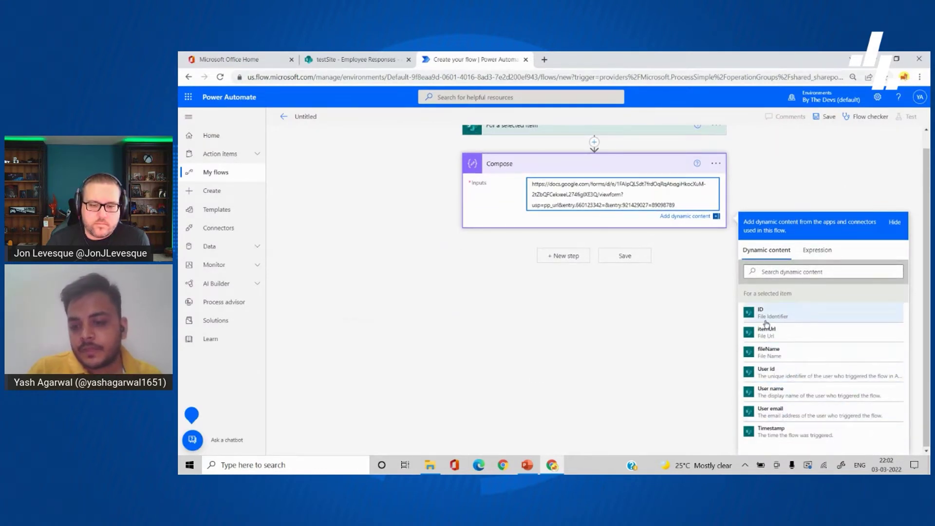
{"action": "scroll", "coordinate": [635, 210], "scroll_direction": "up", "scroll_amount": 1}
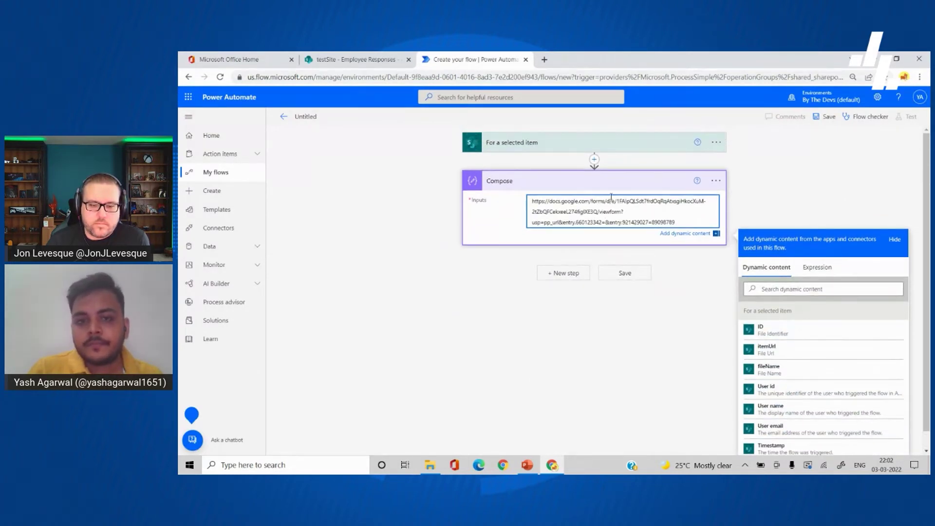
{"action": "left_click", "coordinate": [595, 161]}
{"action": "left_click", "coordinate": [589, 172]}
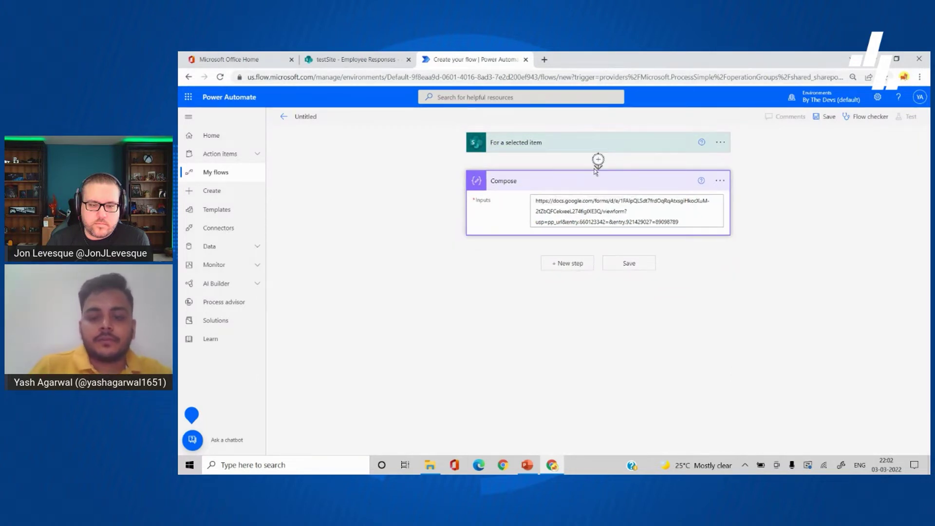
Step: Add a SharePoint Get item action on testSite, list Employee Responses, with the trigger's ID as Id
{"action": "type", "text": "get ite"}
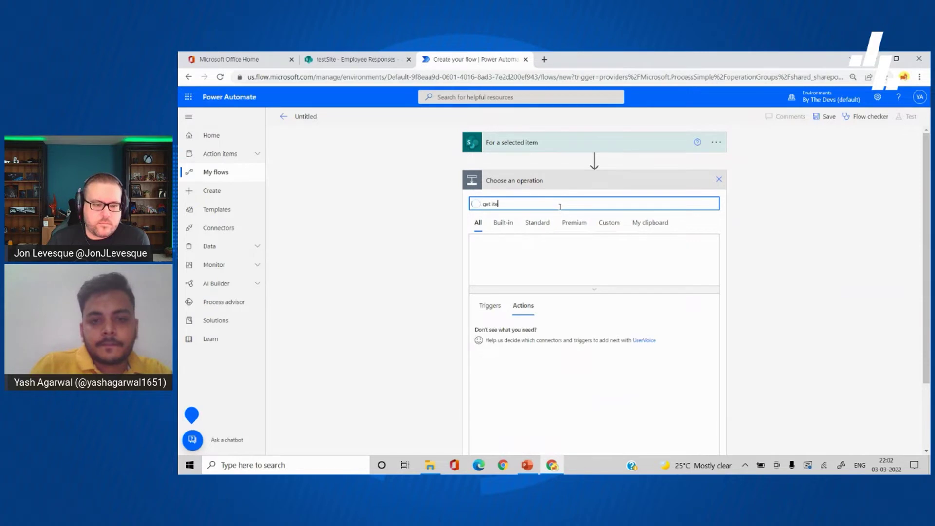
{"action": "type", "text": "m"}
{"action": "scroll", "coordinate": [560, 229], "scroll_direction": "down", "scroll_amount": 2}
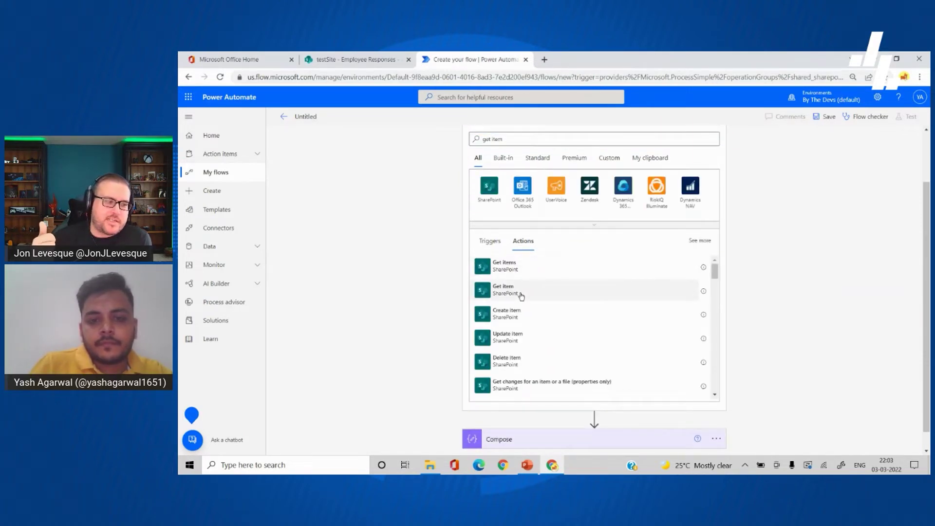
{"action": "left_click", "coordinate": [536, 290]}
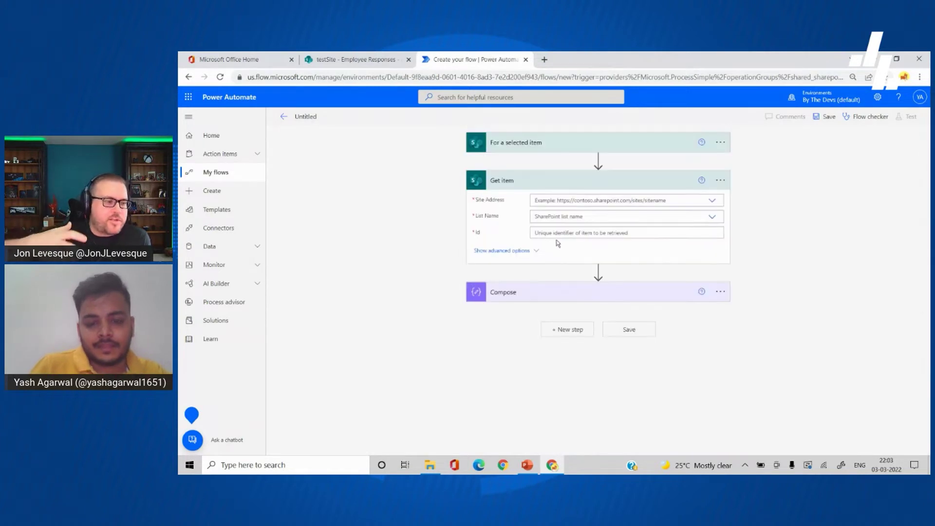
{"action": "left_click", "coordinate": [589, 203]}
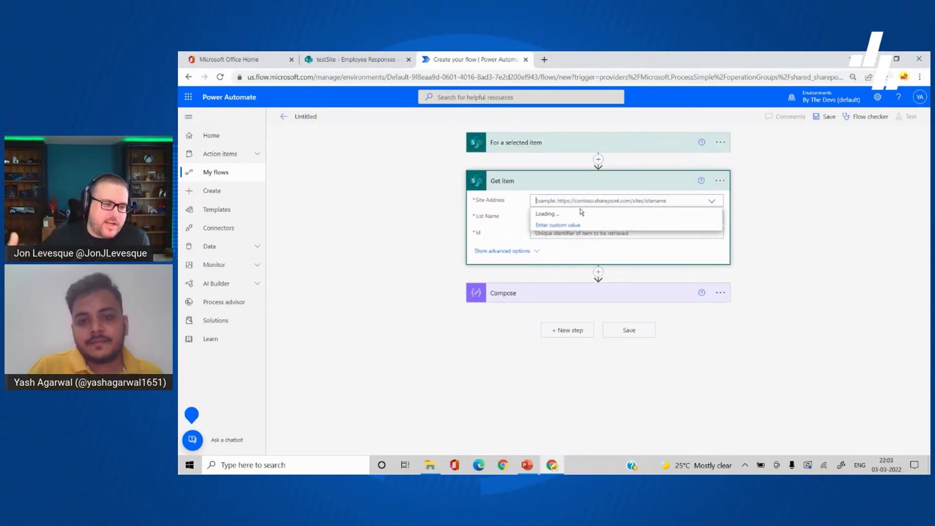
{"action": "left_click", "coordinate": [581, 213]}
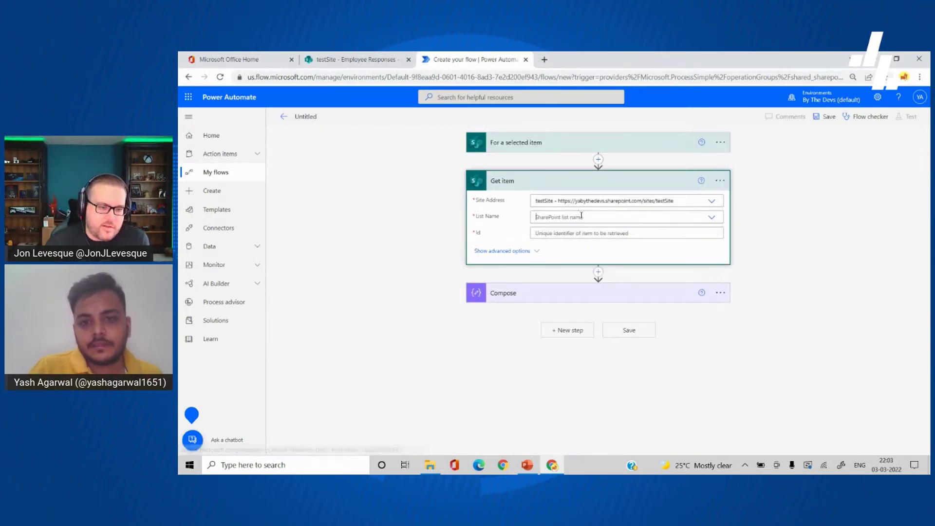
{"action": "left_click", "coordinate": [582, 217]}
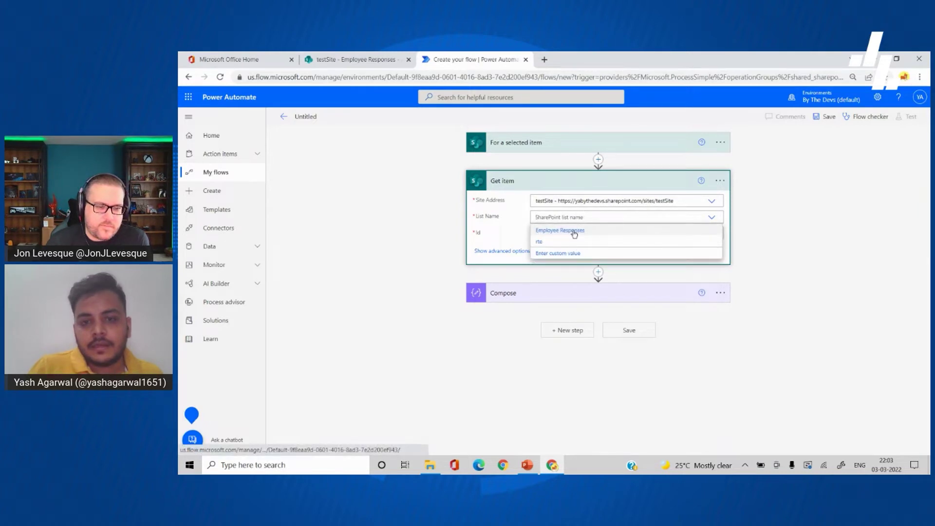
{"action": "left_click", "coordinate": [574, 231]}
{"action": "left_click", "coordinate": [561, 233]}
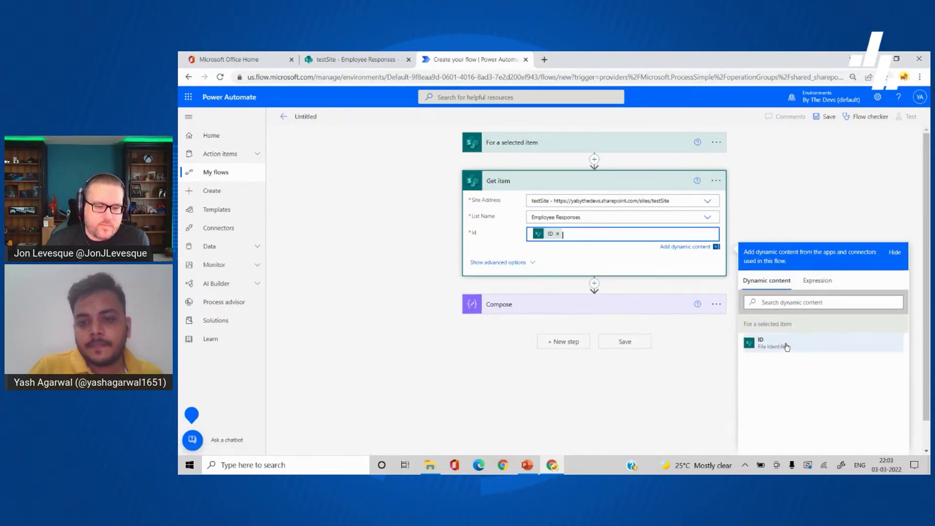
{"action": "left_click", "coordinate": [787, 345]}
{"action": "left_click", "coordinate": [645, 306]}
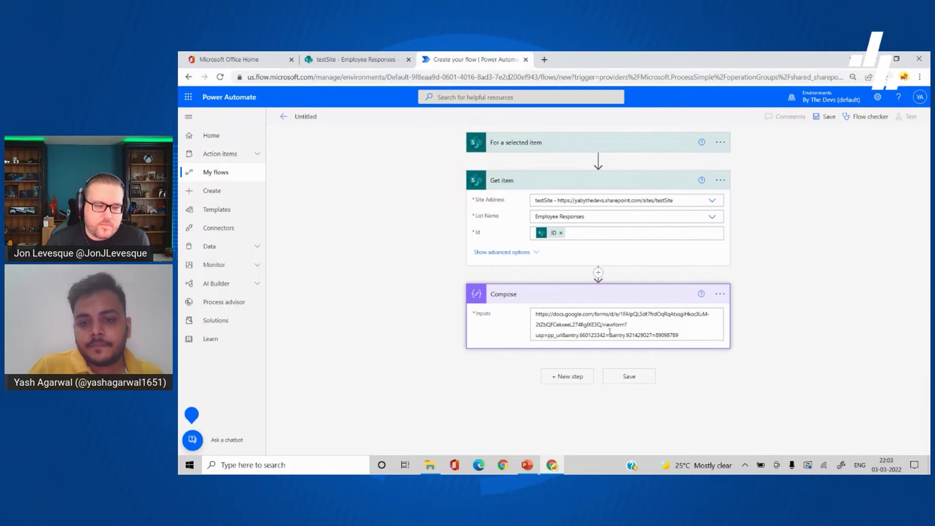
{"action": "left_click", "coordinate": [610, 335]}
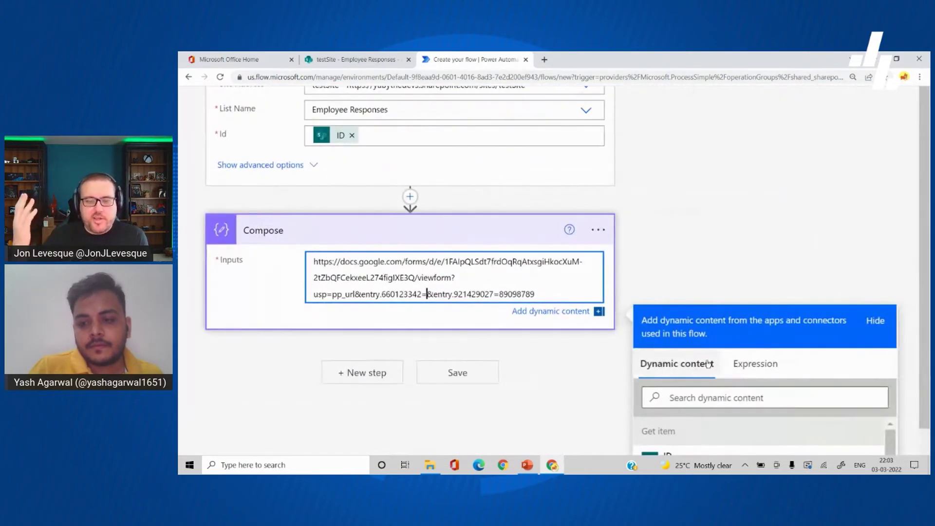
Step: Insert the Get item Title after entry.660123342= and check the prefilled link in a new tab
{"action": "scroll", "coordinate": [709, 364], "scroll_direction": "down", "scroll_amount": 1}
{"action": "key", "text": "ctrl+minus"}
{"action": "key", "text": "ctrl+minus"}
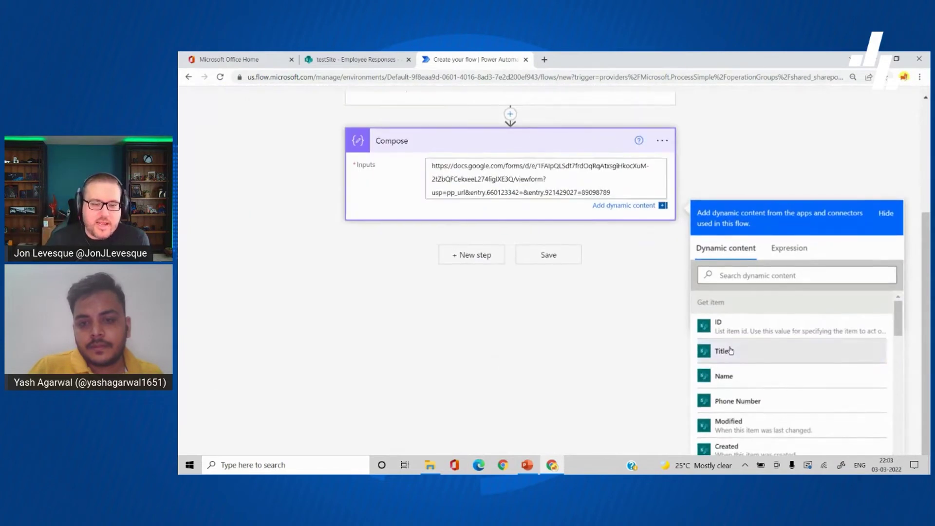
{"action": "left_click", "coordinate": [730, 351]}
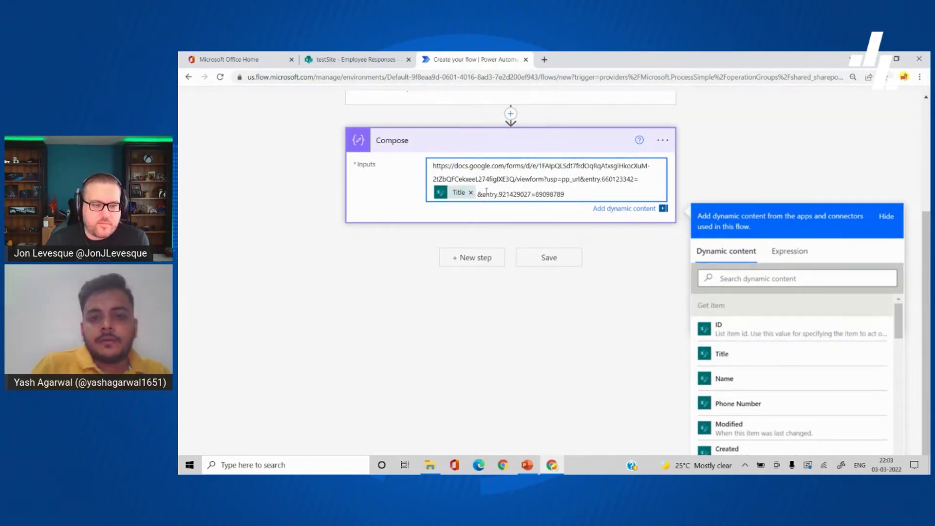
{"action": "left_click", "coordinate": [550, 59]}
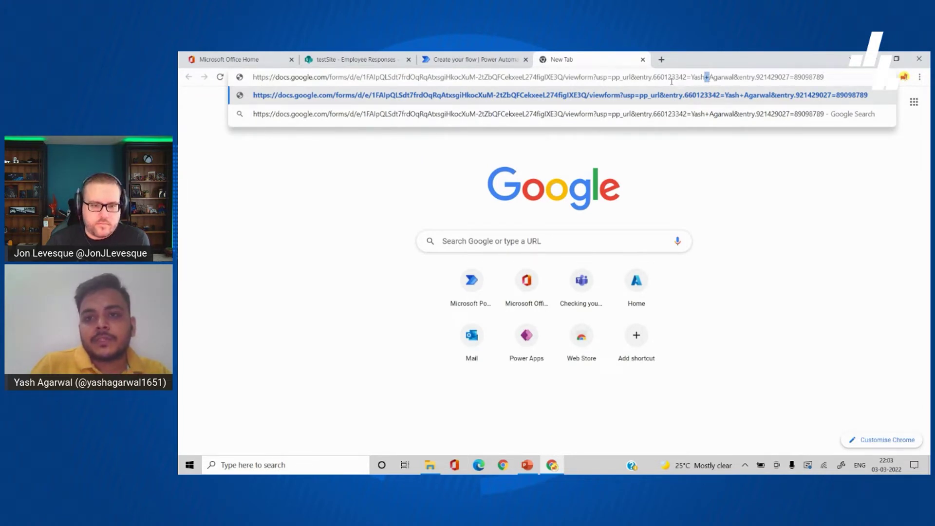
{"action": "left_click", "coordinate": [474, 64]}
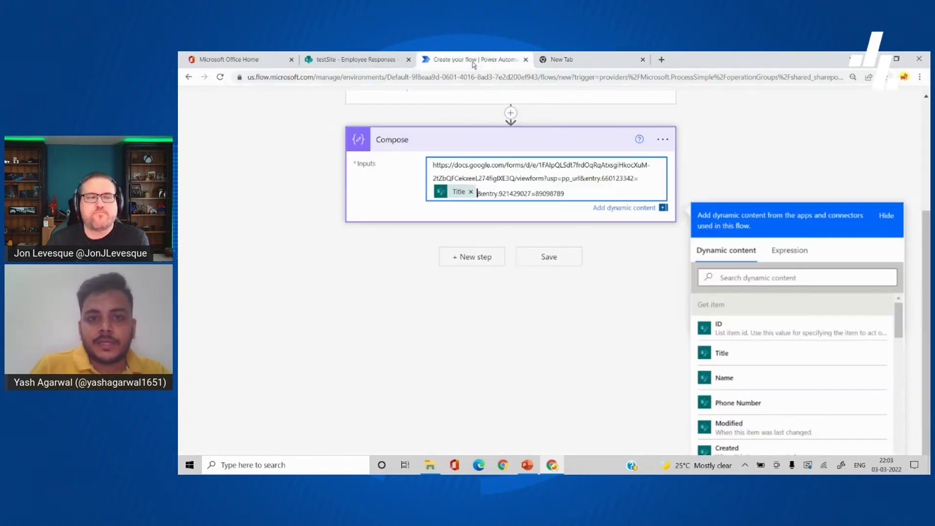
{"action": "key", "text": "BackSpace"}
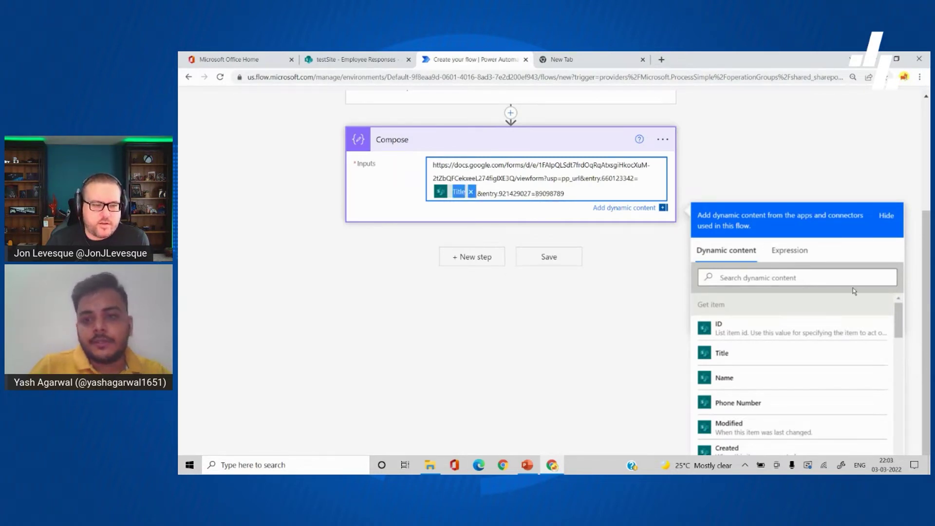
Step: Wrap the Title in replace(outputs('Get_item')?['body/Title'],' ','+') so spaces become plus signs
{"action": "left_click", "coordinate": [785, 250]}
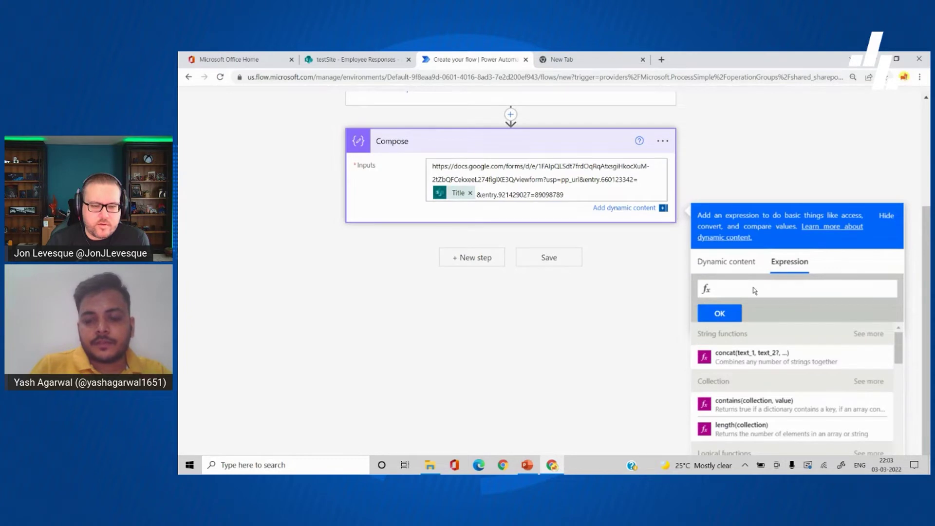
{"action": "type", "text": "replace"}
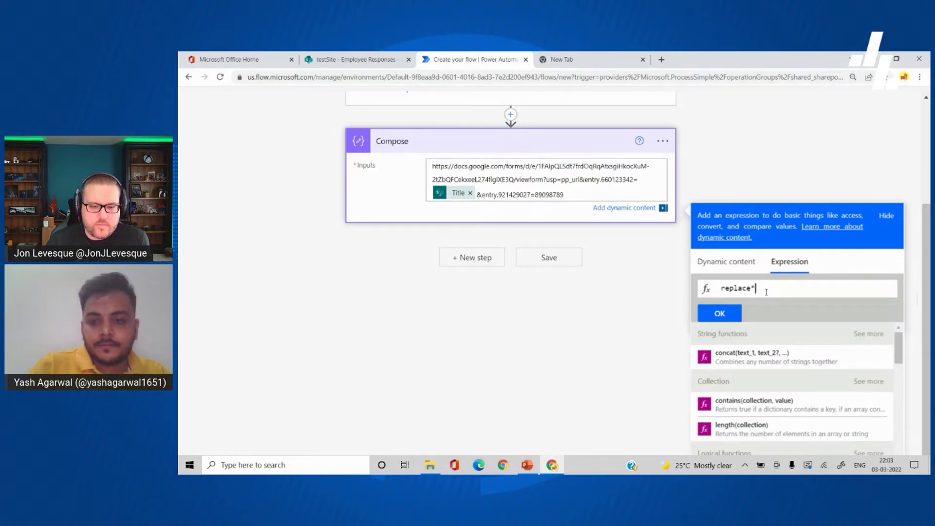
{"action": "type", "text": "("}
{"action": "type", "text": "@{outputs('Get_item')?['body/Title']}"}
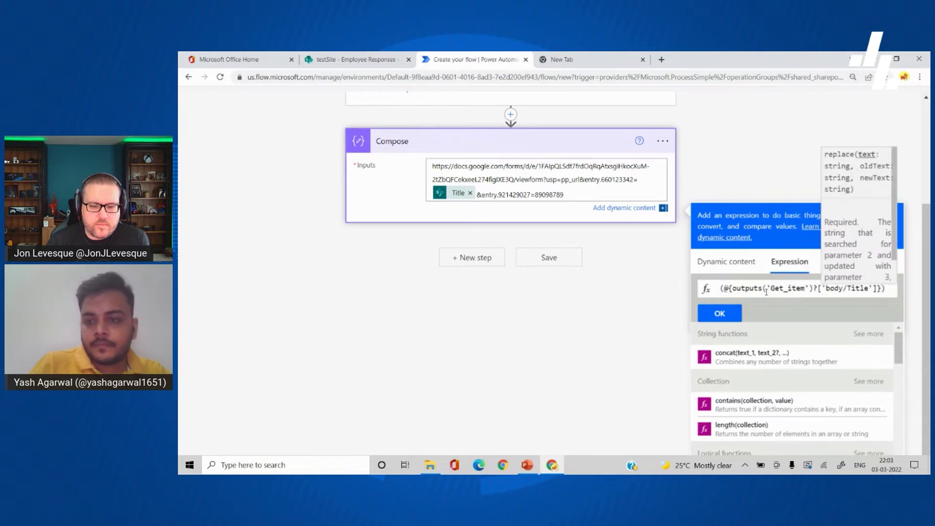
{"action": "key", "text": "Home"}
{"action": "left_click", "coordinate": [767, 292]}
{"action": "key", "text": "BackSpace"}
{"action": "key", "text": "BackSpace"}
{"action": "key", "text": "End"}
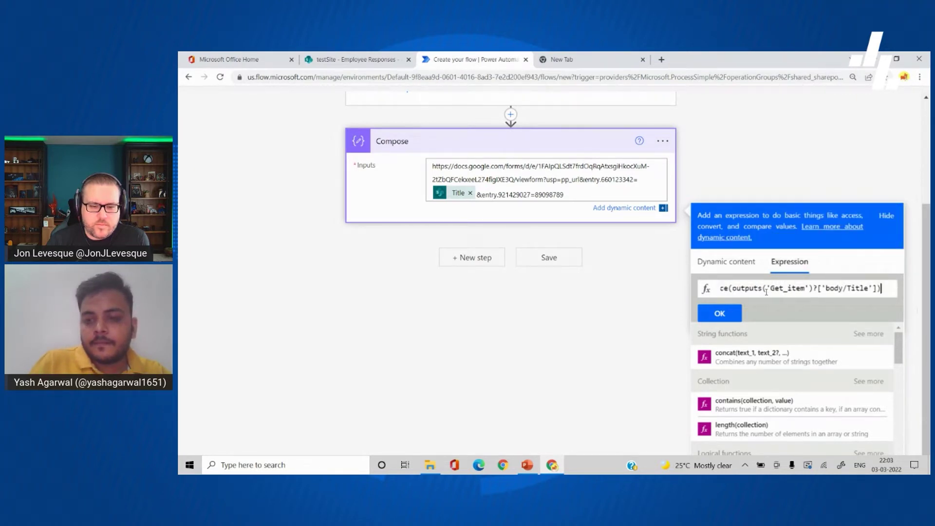
{"action": "type", "text": ",' '"}
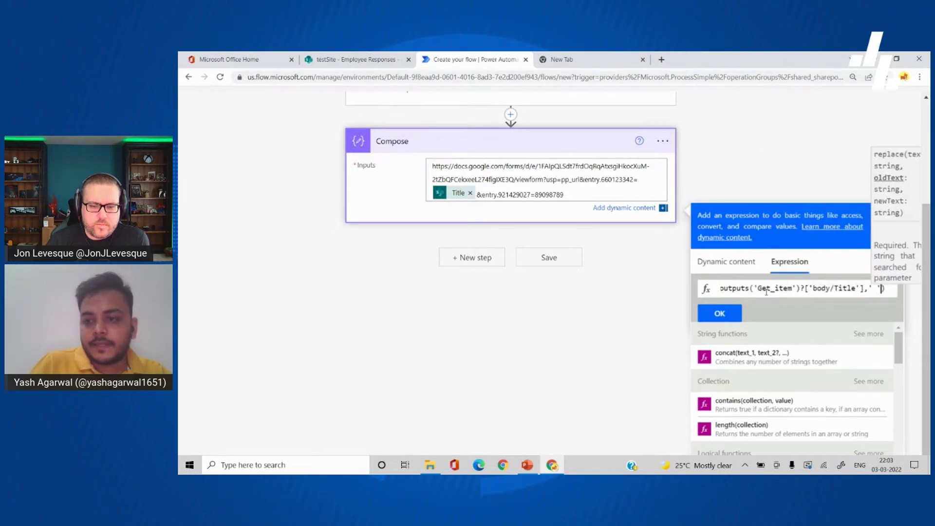
{"action": "type", "text": ",'+"}
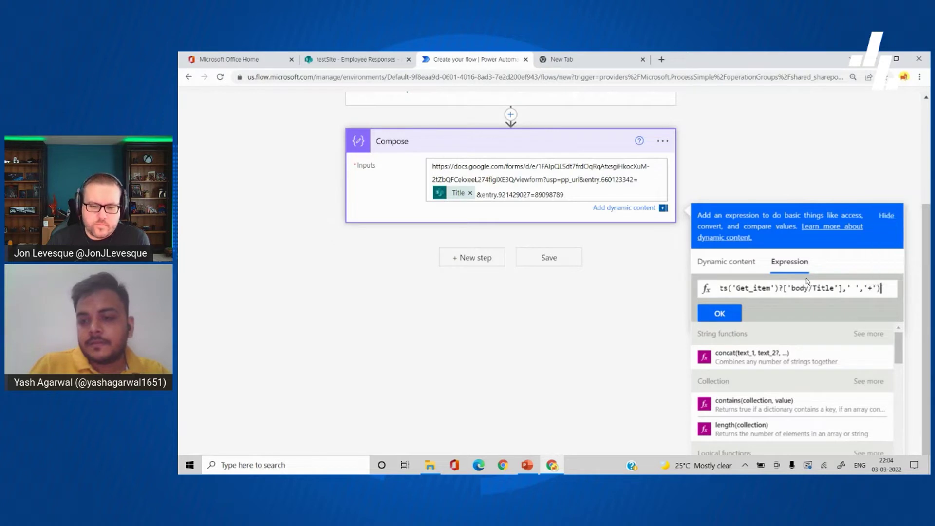
{"action": "left_click", "coordinate": [719, 314]}
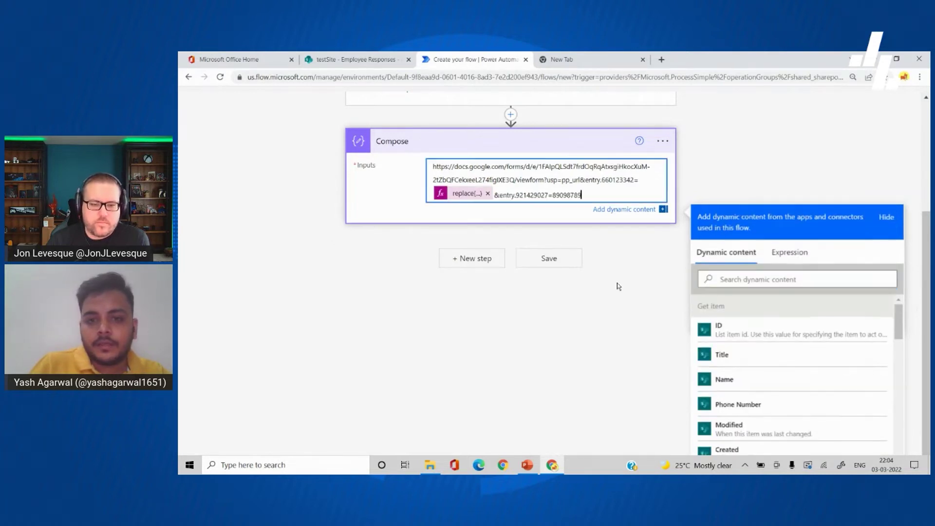
{"action": "scroll", "coordinate": [618, 286], "scroll_direction": "down", "scroll_amount": 3}
Step: Replace the sample phone number at the link's end with the item's Phone Number
{"action": "double_click", "coordinate": [642, 208]}
{"action": "key", "text": "BackSpace"}
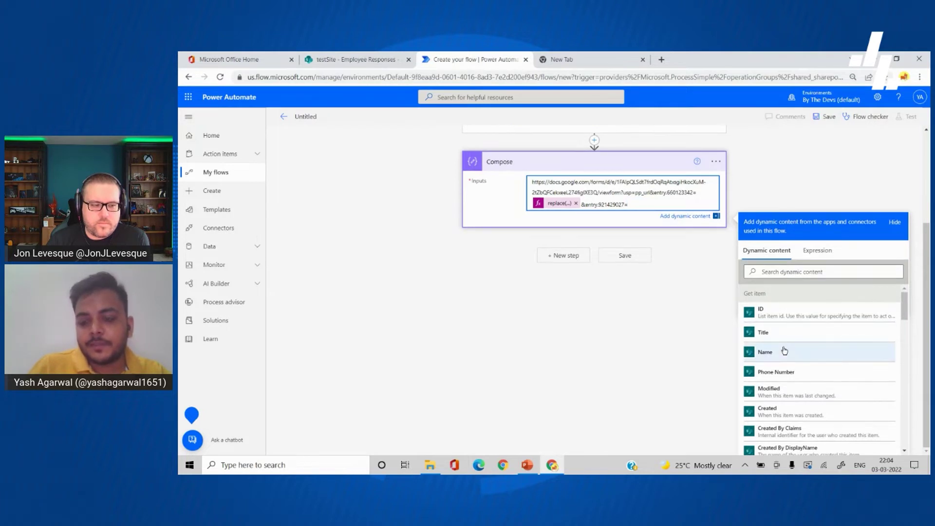
{"action": "scroll", "coordinate": [785, 349], "scroll_direction": "down", "scroll_amount": 1}
{"action": "scroll", "coordinate": [784, 349], "scroll_direction": "up", "scroll_amount": 1}
{"action": "left_click", "coordinate": [782, 354]}
{"action": "left_click", "coordinate": [655, 205]}
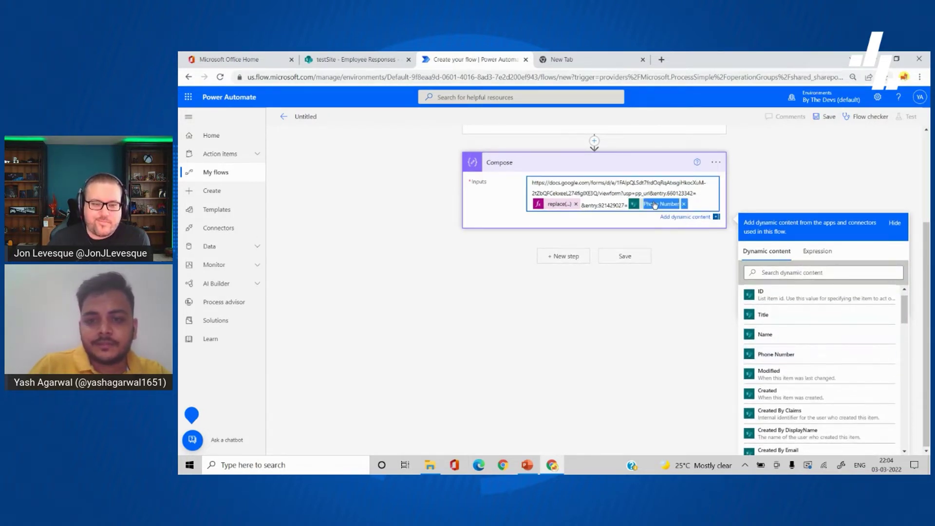
Step: Wrap it in replace(outputs('Get_item')?['body/PhoneNumber'],' ','') to strip out spaces
{"action": "left_click", "coordinate": [817, 251]}
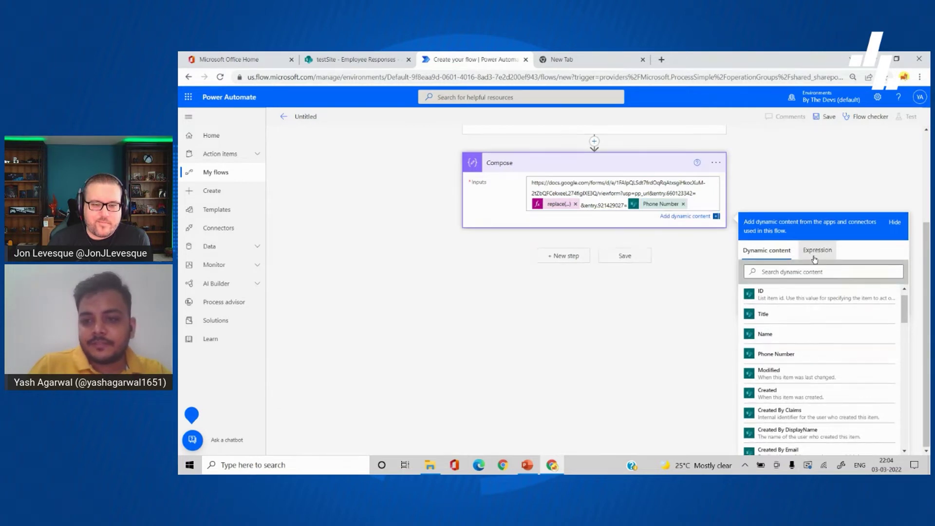
{"action": "type", "text": "replace"}
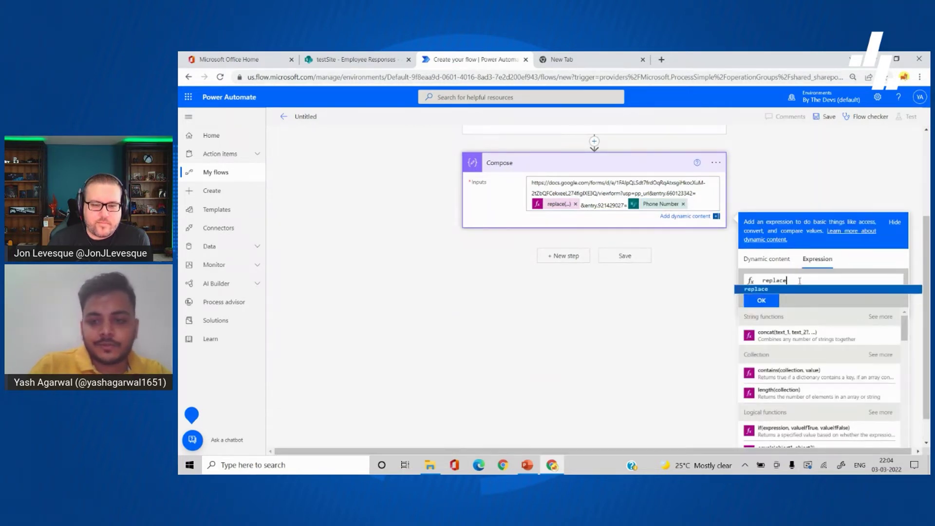
{"action": "type", "text": "("}
{"action": "type", "text": "outputs('Get_item')?['body/PhoneNumber']"}
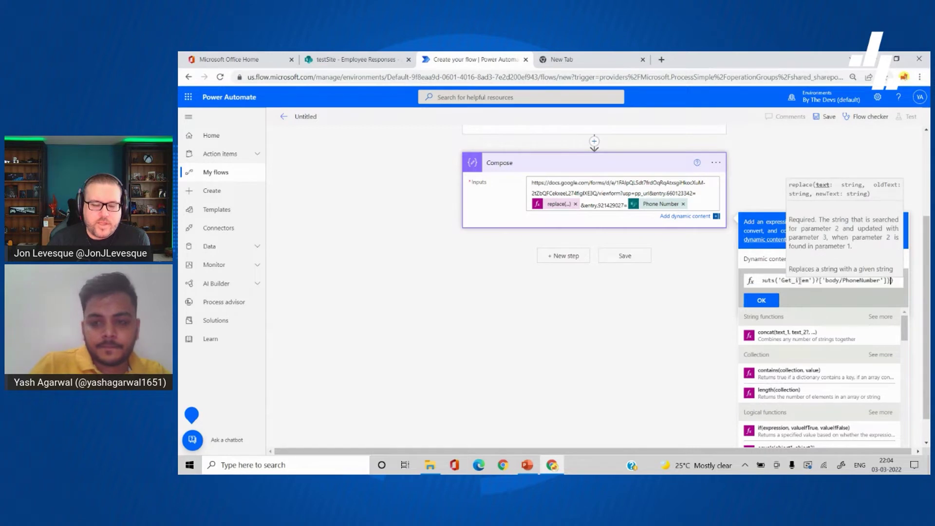
{"action": "type", "text": ")"}
{"action": "type", "text": "' ',''"}
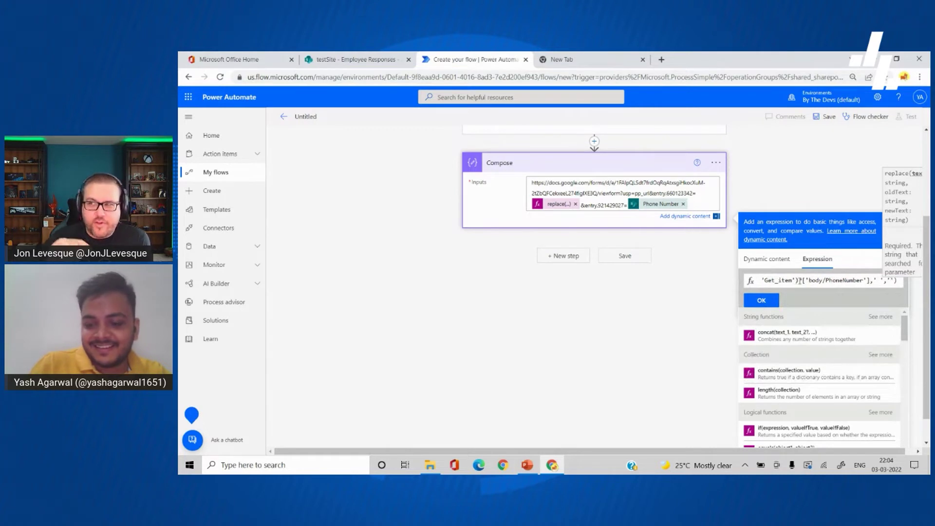
{"action": "key", "text": "Home"}
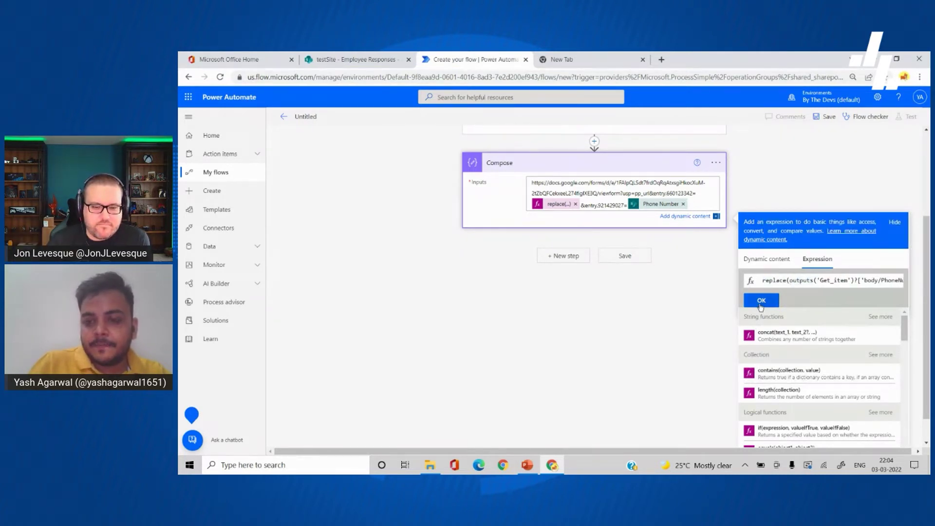
{"action": "left_click", "coordinate": [762, 300]}
{"action": "left_click", "coordinate": [671, 306]}
{"action": "scroll", "coordinate": [671, 306], "scroll_direction": "up", "scroll_amount": 3}
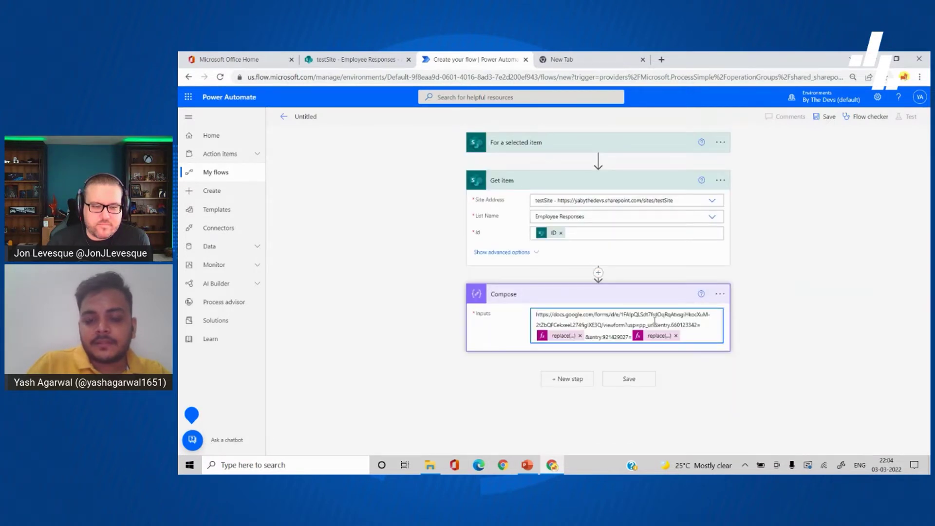
Step: Add an Office 365 Outlook Send an email (V2) action after Compose
{"action": "left_click", "coordinate": [568, 379]}
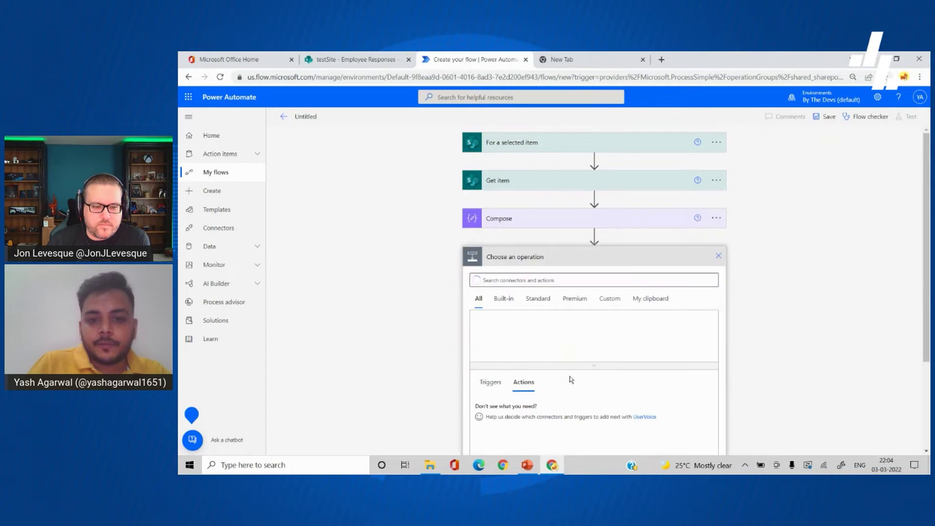
{"action": "type", "text": "send email"}
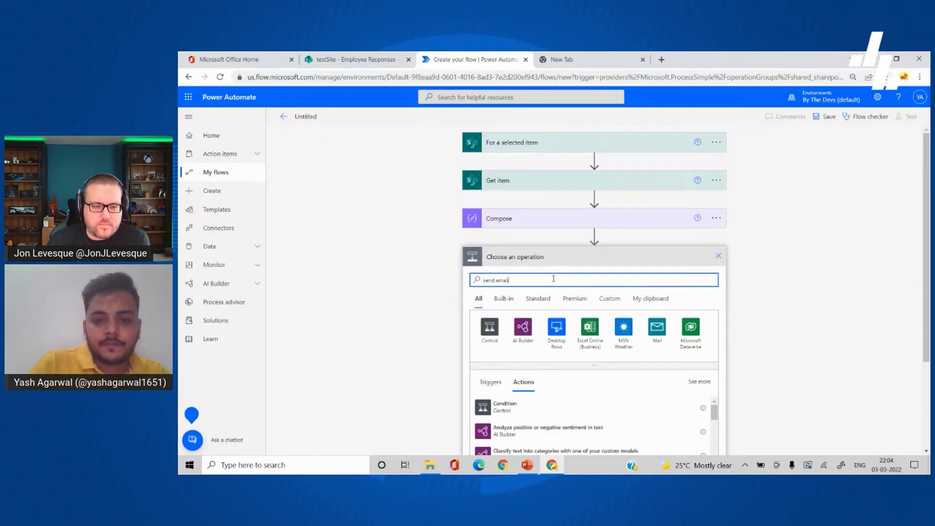
{"action": "scroll", "coordinate": [553, 278], "scroll_direction": "down", "scroll_amount": 1}
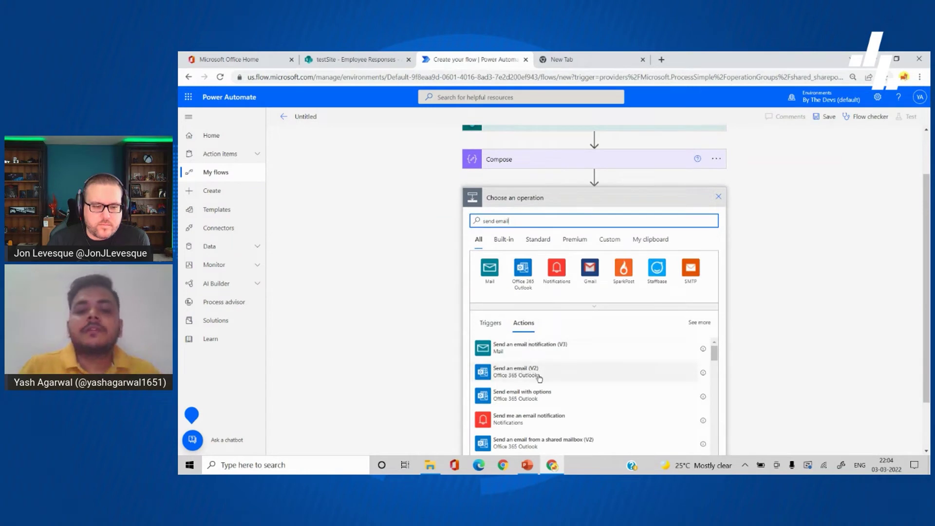
{"action": "left_click", "coordinate": [545, 377]}
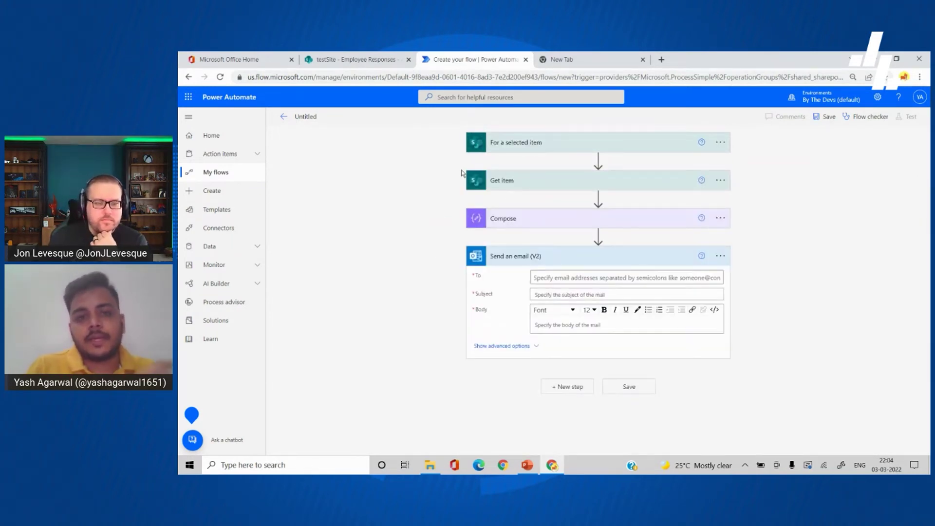
Step: Open dynamic content for the email's To field and review the Get item fields and Compose inputs
{"action": "left_click", "coordinate": [570, 278]}
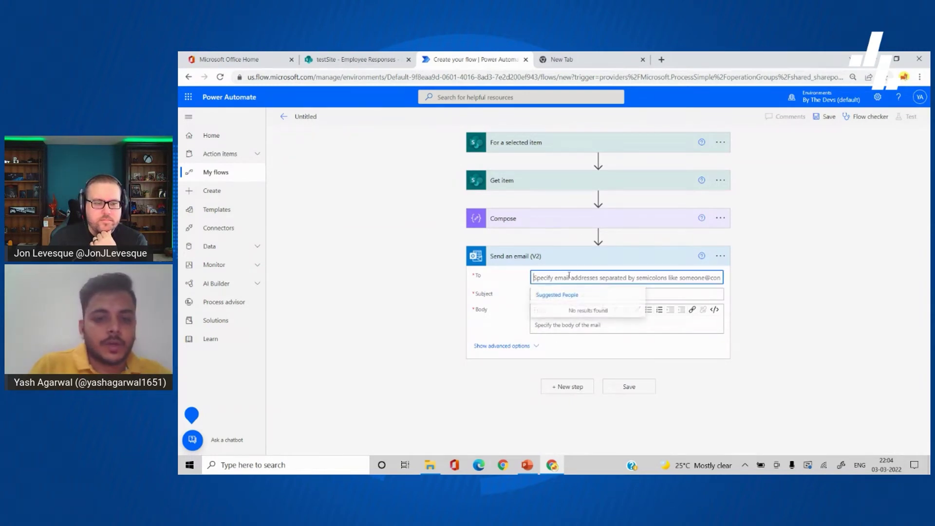
{"action": "left_click", "coordinate": [718, 277]}
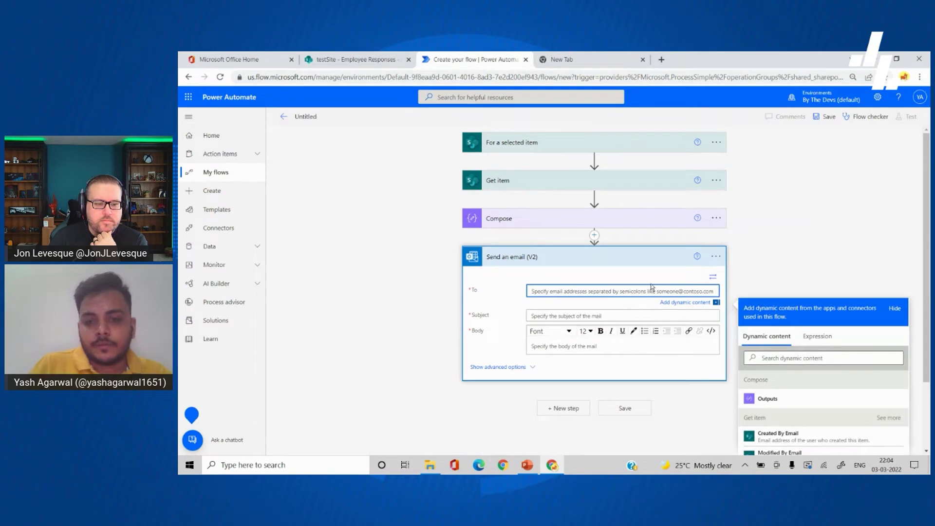
{"action": "scroll", "coordinate": [651, 288], "scroll_direction": "down", "scroll_amount": 2}
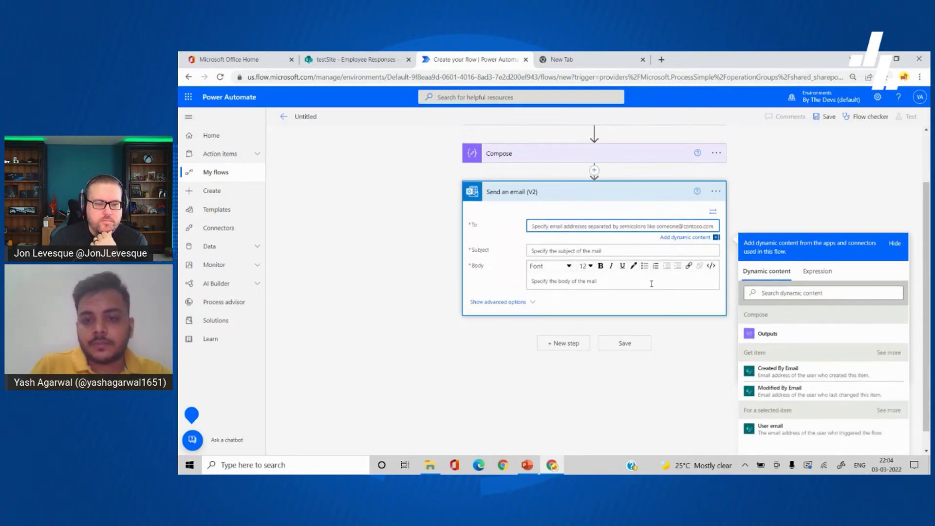
{"action": "scroll", "coordinate": [691, 365], "scroll_direction": "down", "scroll_amount": 1}
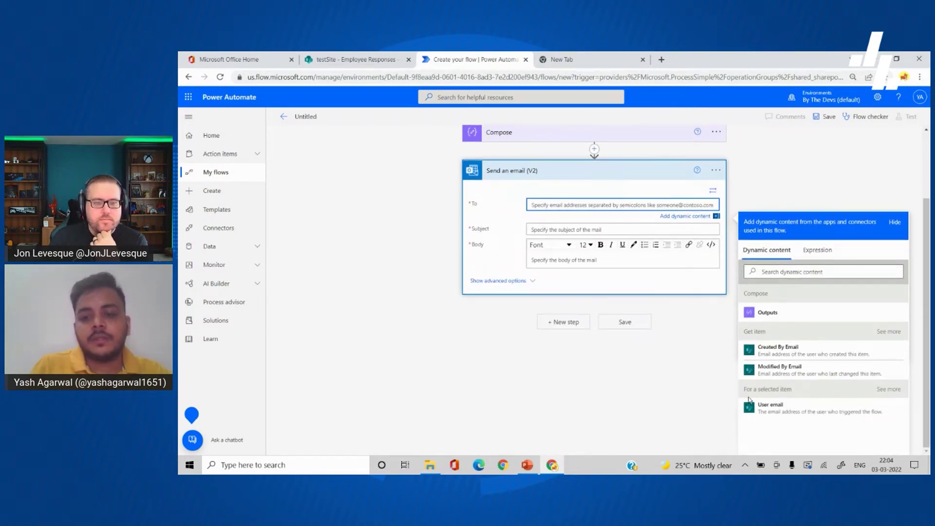
{"action": "left_click", "coordinate": [889, 331]}
{"action": "scroll", "coordinate": [836, 388], "scroll_direction": "down", "scroll_amount": 3}
{"action": "scroll", "coordinate": [836, 388], "scroll_direction": "up", "scroll_amount": 1}
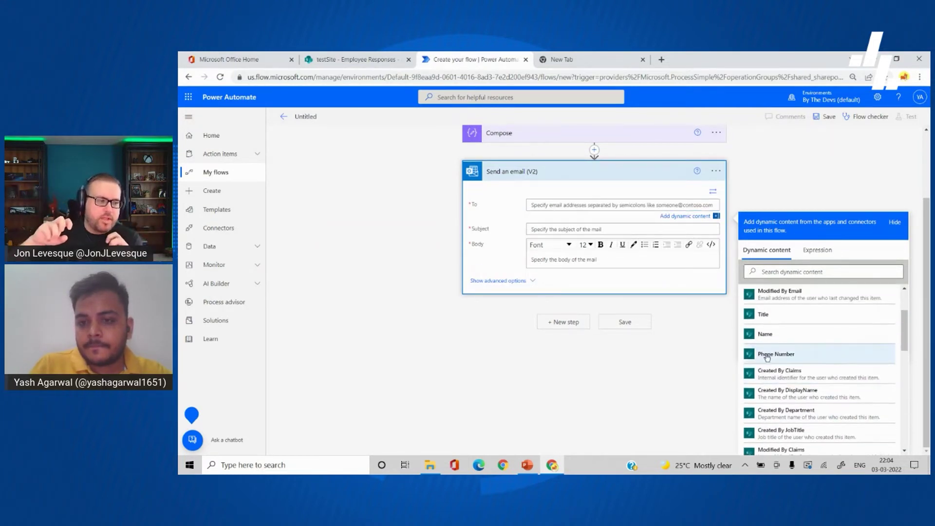
{"action": "scroll", "coordinate": [682, 378], "scroll_direction": "up", "scroll_amount": 2}
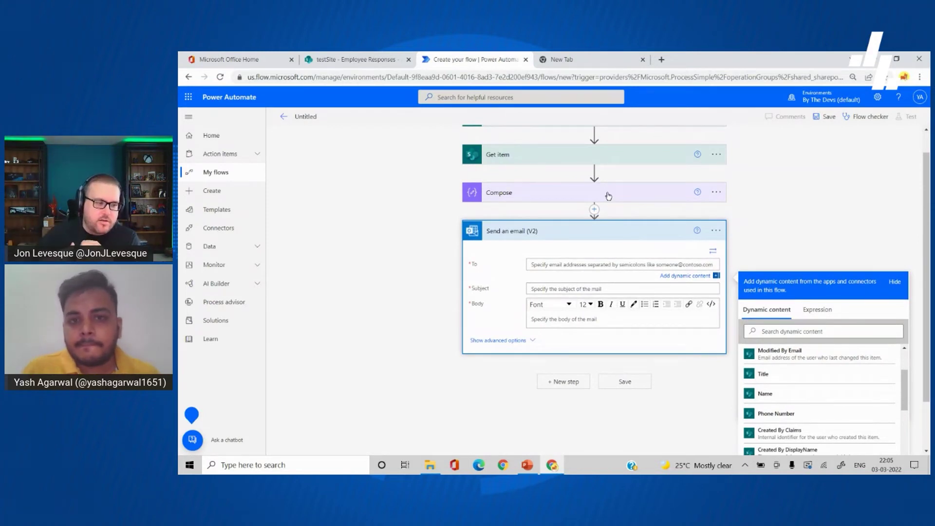
{"action": "scroll", "coordinate": [609, 195], "scroll_direction": "up", "scroll_amount": 1}
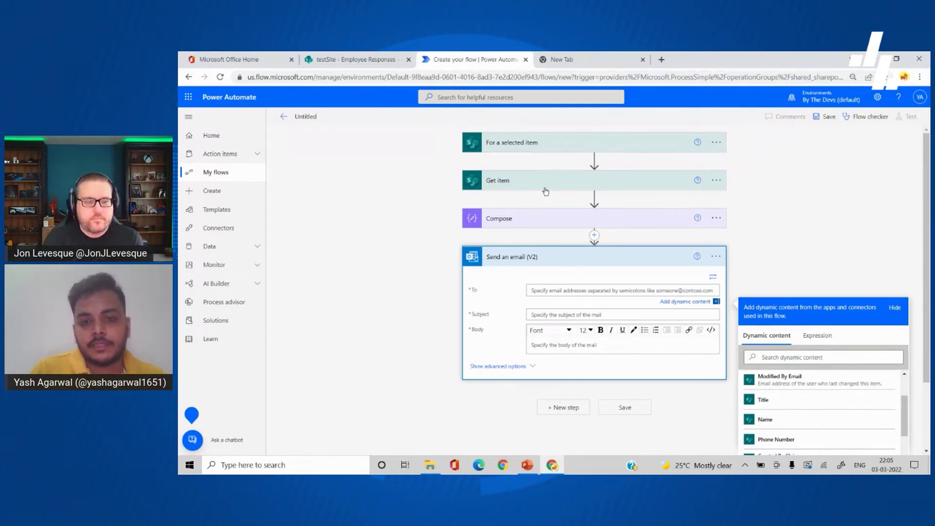
{"action": "left_click", "coordinate": [543, 217]}
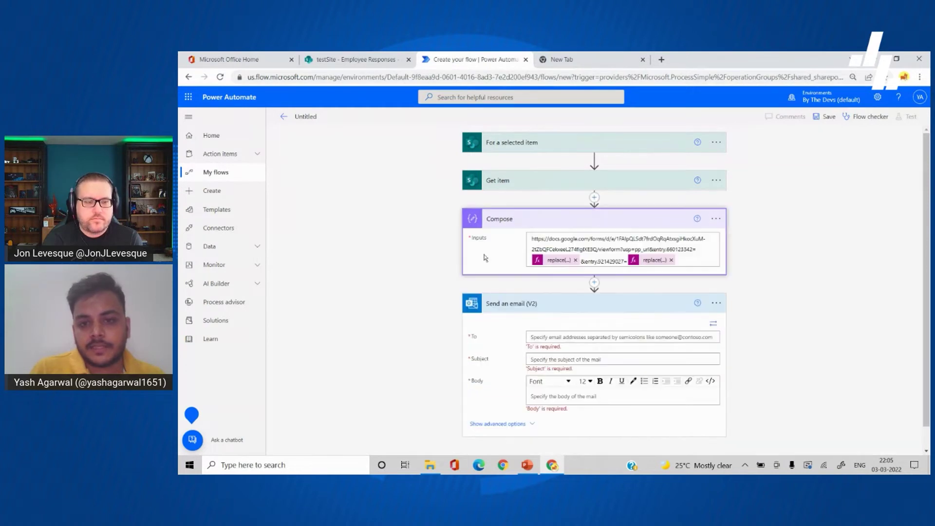
{"action": "left_click", "coordinate": [579, 223]}
Step: Set the email's To field to the Get item Title value
{"action": "left_click", "coordinate": [605, 291]}
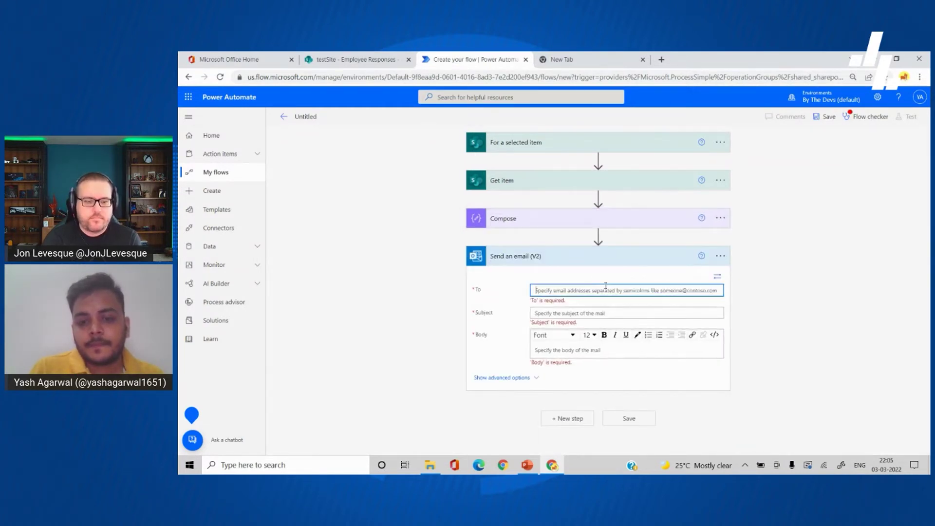
{"action": "scroll", "coordinate": [620, 324], "scroll_direction": "down", "scroll_amount": 2}
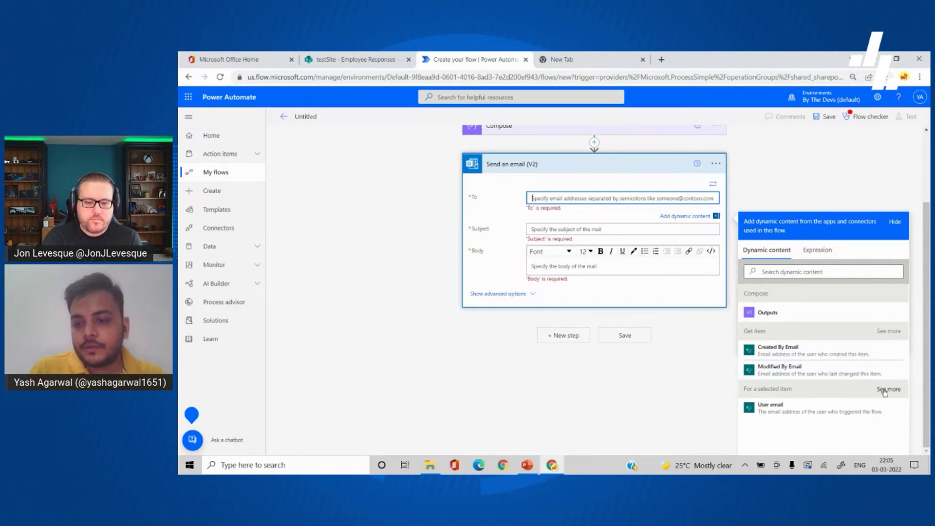
{"action": "left_click", "coordinate": [883, 389]}
{"action": "scroll", "coordinate": [841, 414], "scroll_direction": "down", "scroll_amount": 1}
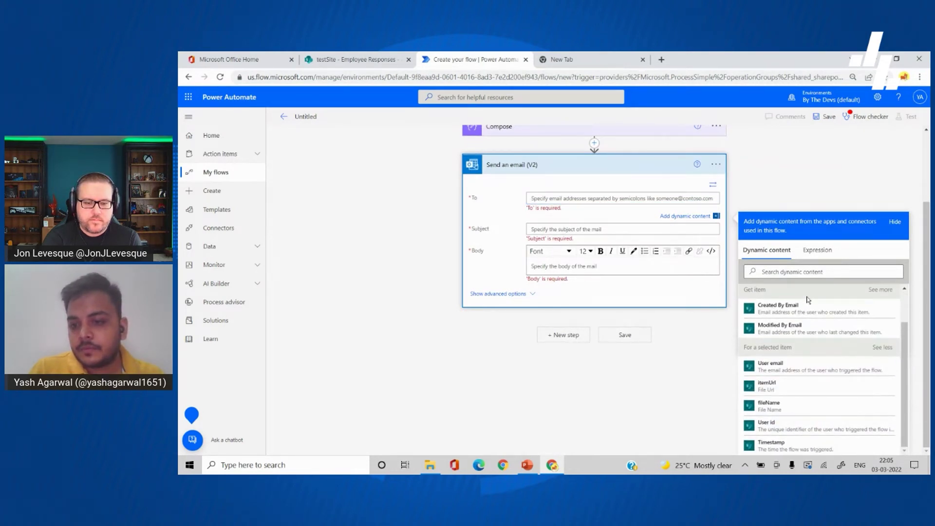
{"action": "left_click", "coordinate": [881, 290]}
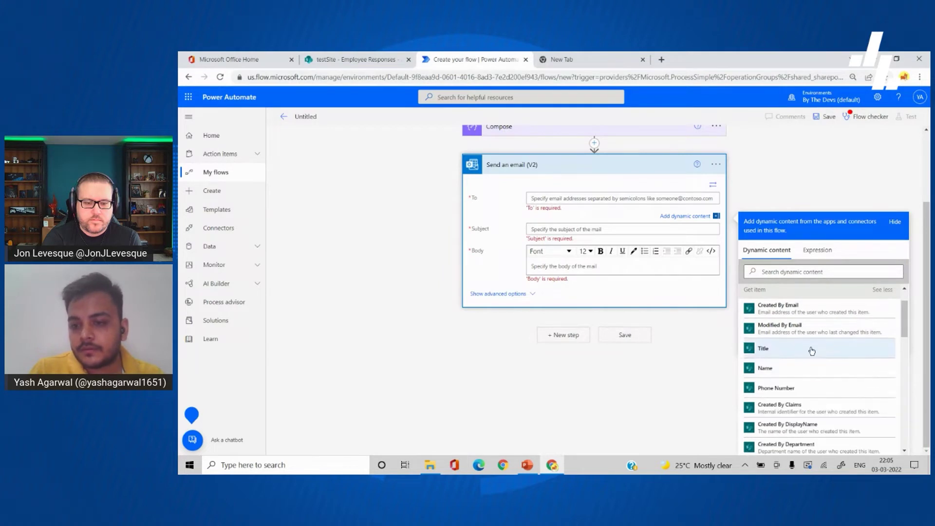
{"action": "left_click", "coordinate": [811, 349]}
{"action": "scroll", "coordinate": [543, 220], "scroll_direction": "up", "scroll_amount": 2}
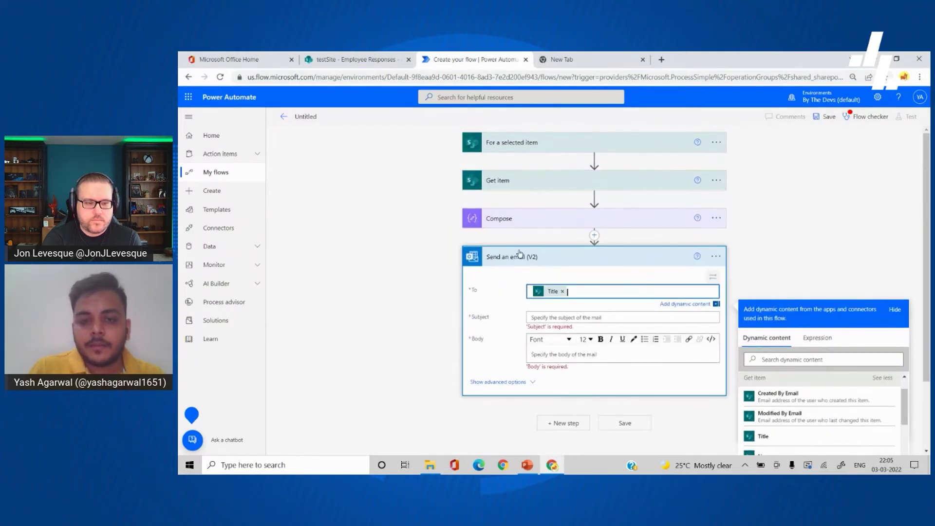
{"action": "left_click", "coordinate": [543, 220]}
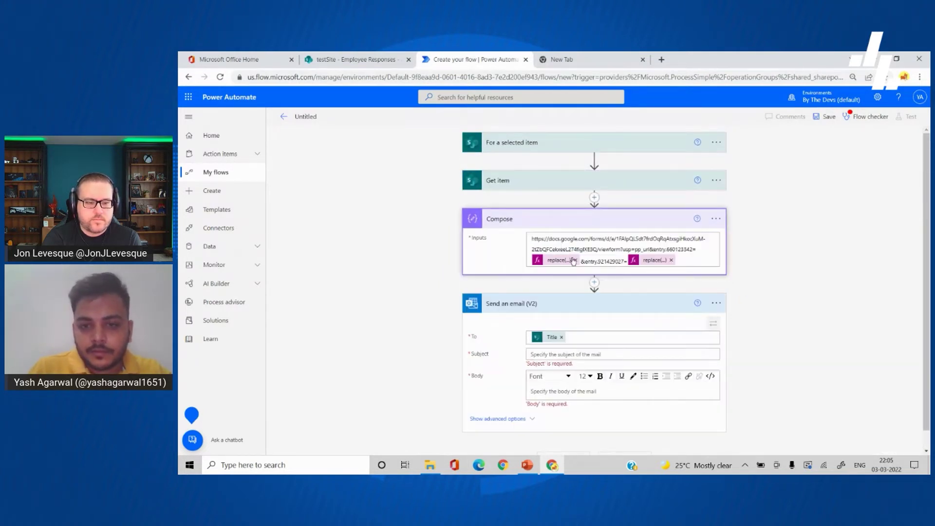
Step: Remove the Title replace expression and insert the Get item Name after entry.660123342=
{"action": "left_click", "coordinate": [559, 260]}
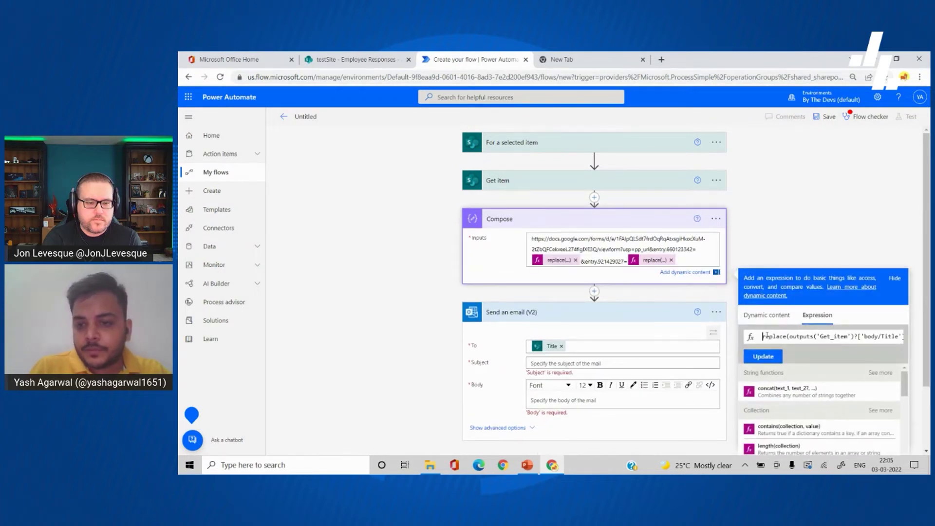
{"action": "left_click", "coordinate": [841, 337]}
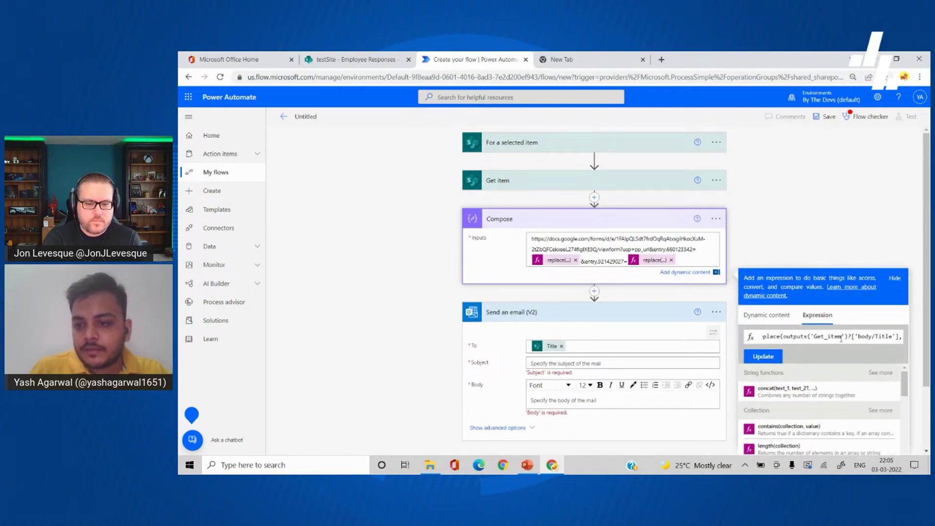
{"action": "left_click", "coordinate": [575, 260]}
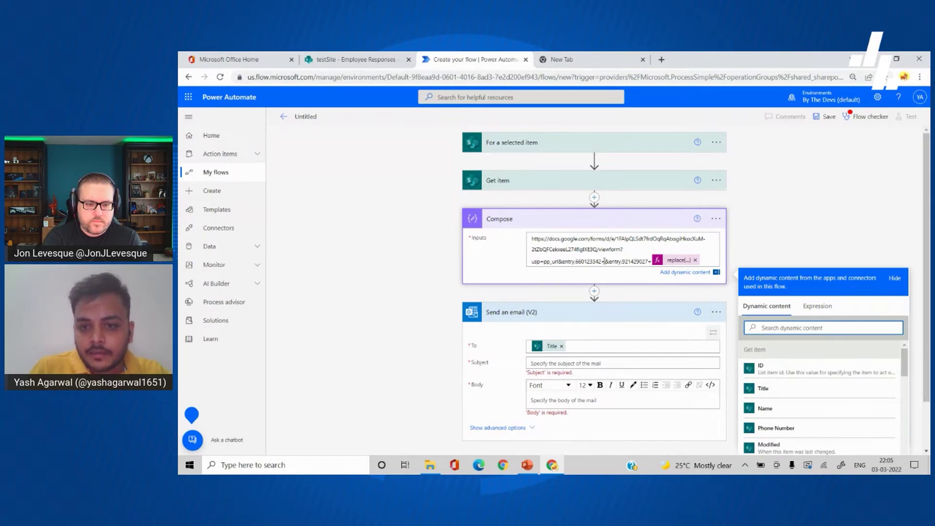
{"action": "left_click", "coordinate": [604, 261]}
{"action": "scroll", "coordinate": [631, 285], "scroll_direction": "down", "scroll_amount": 1}
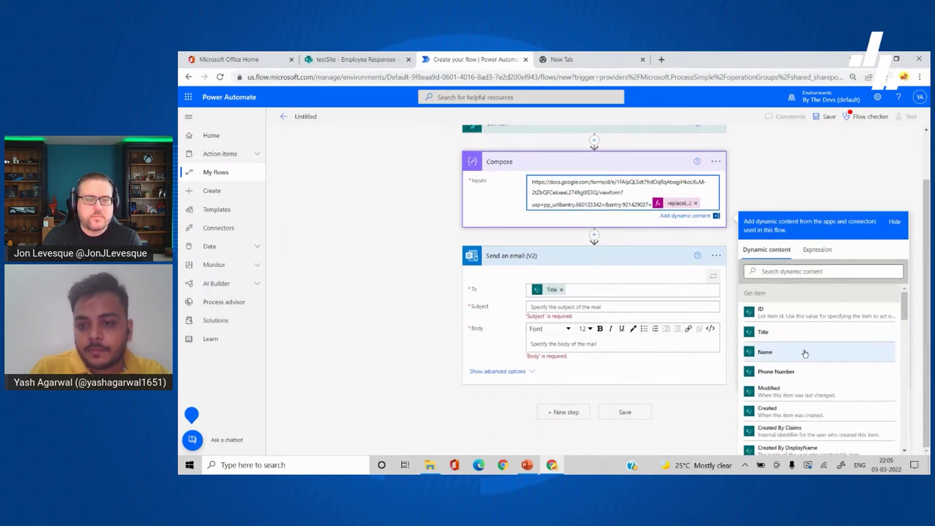
{"action": "left_click", "coordinate": [804, 354]}
{"action": "left_click", "coordinate": [554, 207]}
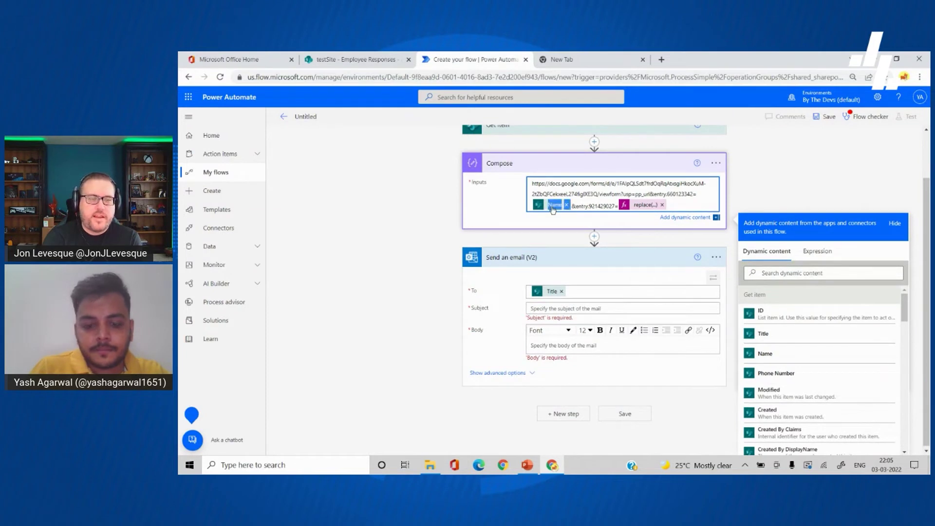
Step: Wrap the Name in replace(outputs('Get_item')?['body/Name'],' ','+') to swap spaces for plus signs
{"action": "left_click", "coordinate": [817, 251]}
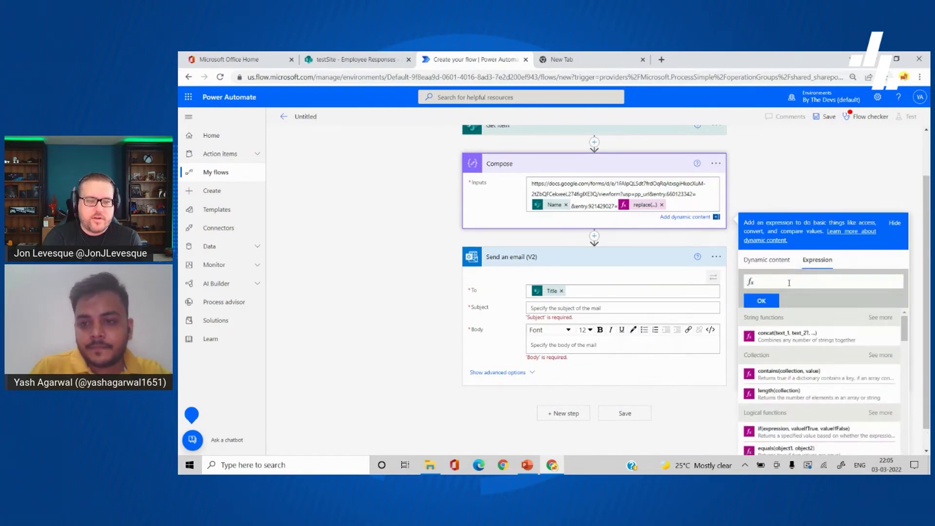
{"action": "type", "text": "replace"}
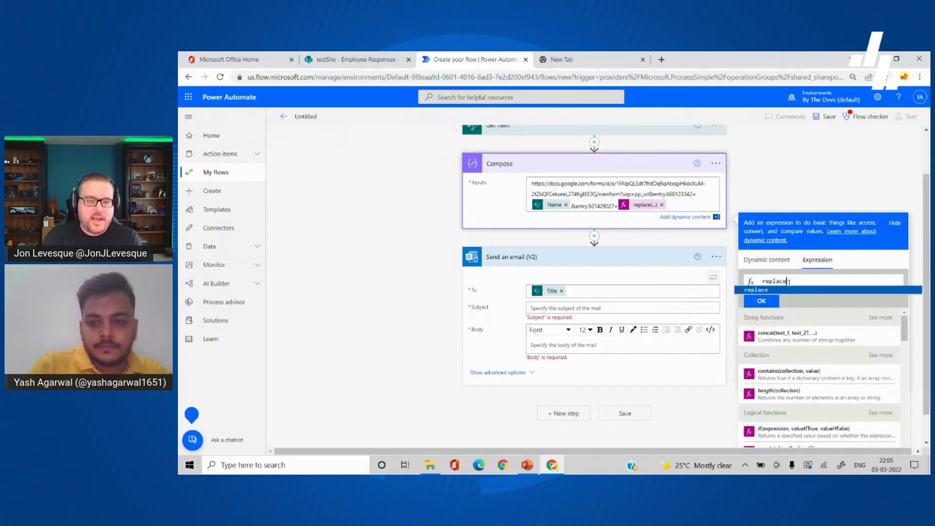
{"action": "key", "text": "ctrl+v"}
{"action": "key", "text": "Home"}
{"action": "key", "text": "Right"}
{"action": "key", "text": "Delete"}
{"action": "key", "text": "Delete"}
{"action": "key", "text": "End"}
{"action": "key", "text": "BackSpace"}
{"action": "type", "text": ")"}
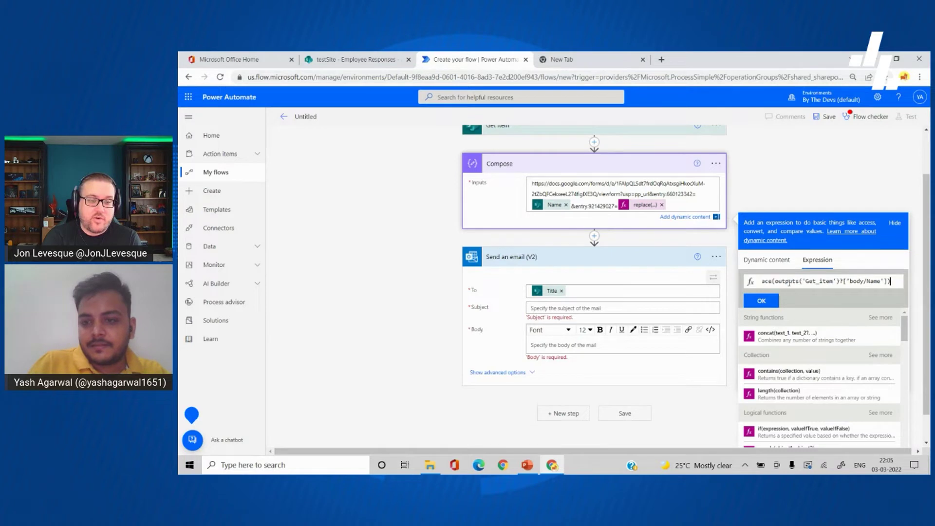
{"action": "key", "text": "Left"}
{"action": "type", "text": ",' '"}
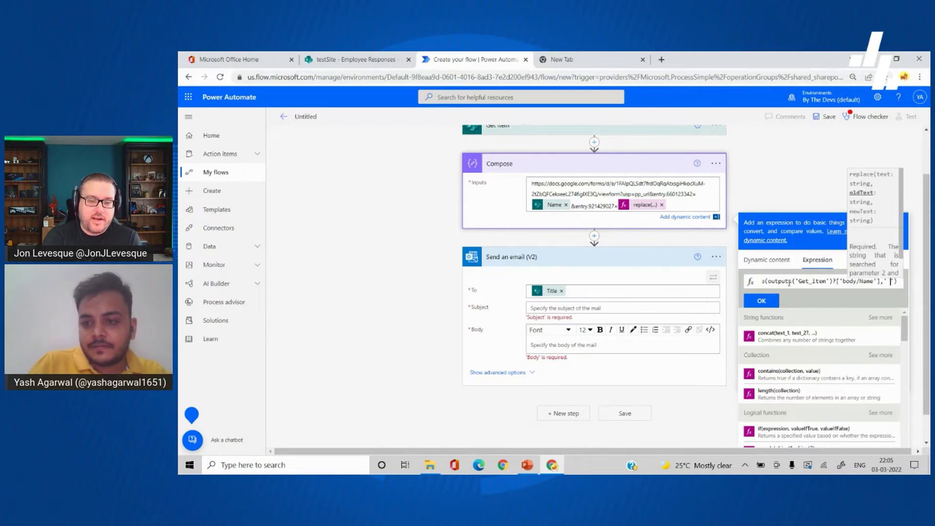
{"action": "type", "text": ",'"}
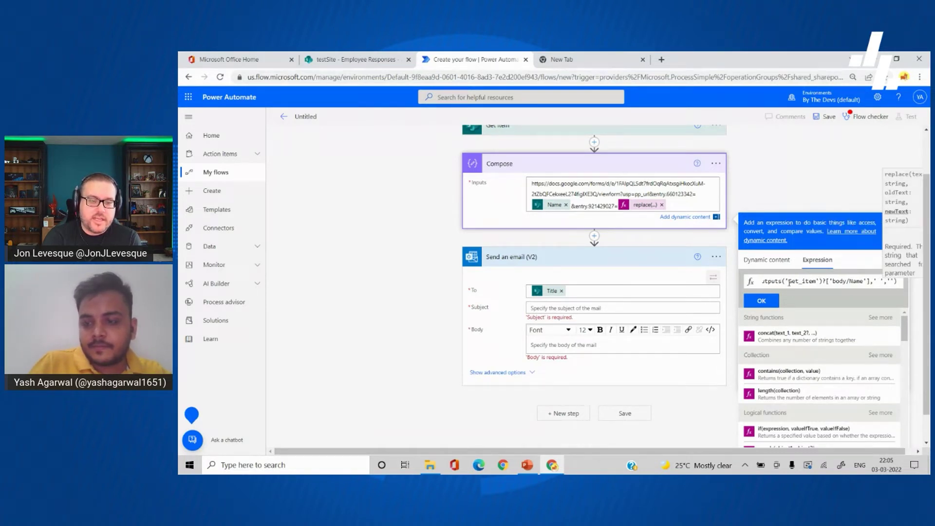
{"action": "type", "text": "+"}
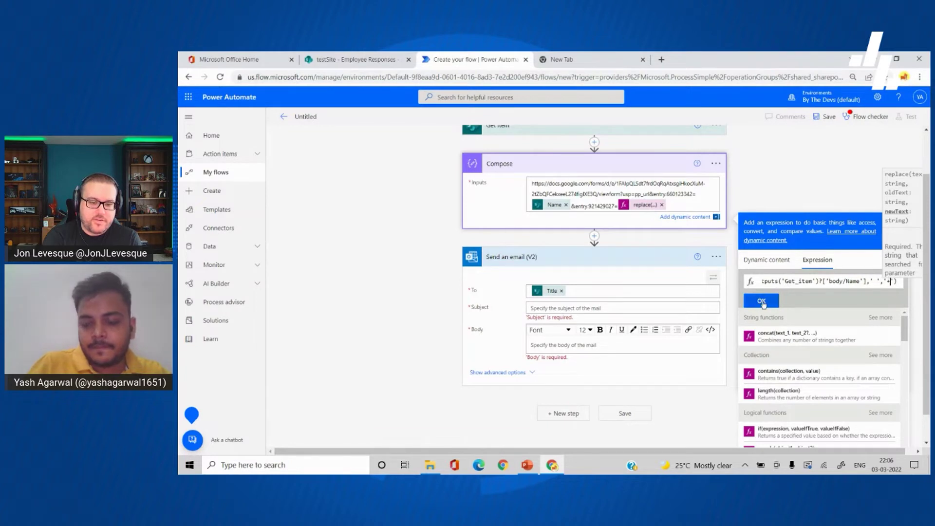
{"action": "left_click", "coordinate": [763, 299]}
{"action": "left_click", "coordinate": [788, 178]}
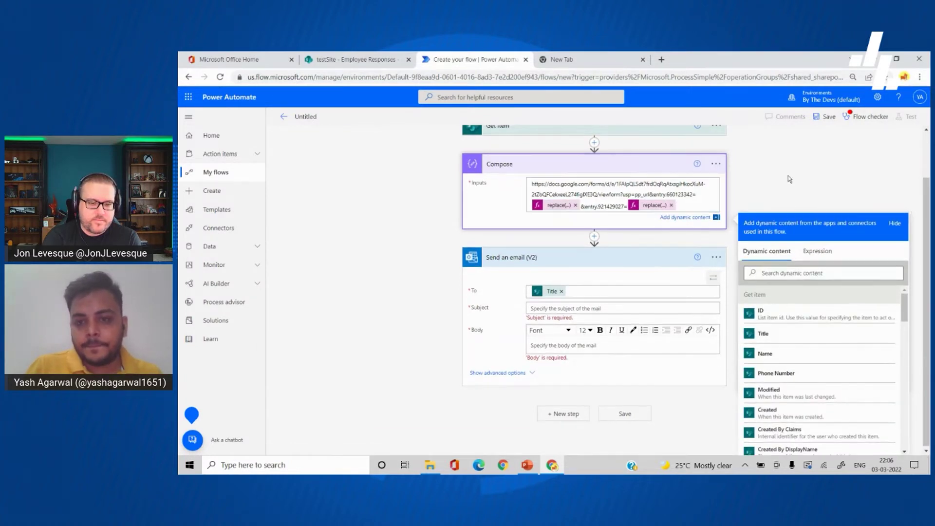
Step: Set the email subject to 'Please update your details'
{"action": "left_click", "coordinate": [640, 332]}
{"action": "type", "text": "Please update your"}
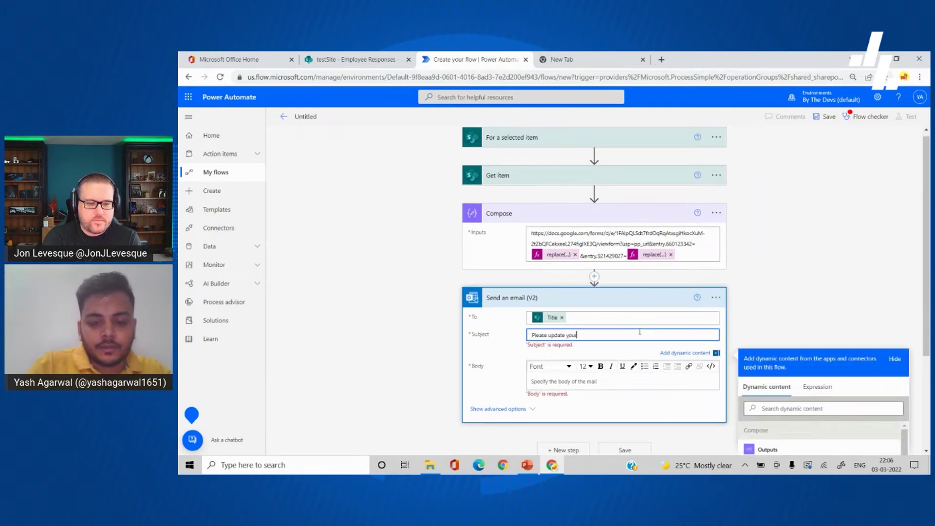
{"action": "type", "text": " details"}
{"action": "scroll", "coordinate": [639, 332], "scroll_direction": "down", "scroll_amount": 2}
Step: Write a body greeting the item's Name, 'Please update your contact details using the link.', signed Thanks
{"action": "left_click", "coordinate": [609, 278]}
{"action": "type", "text": "Hello"}
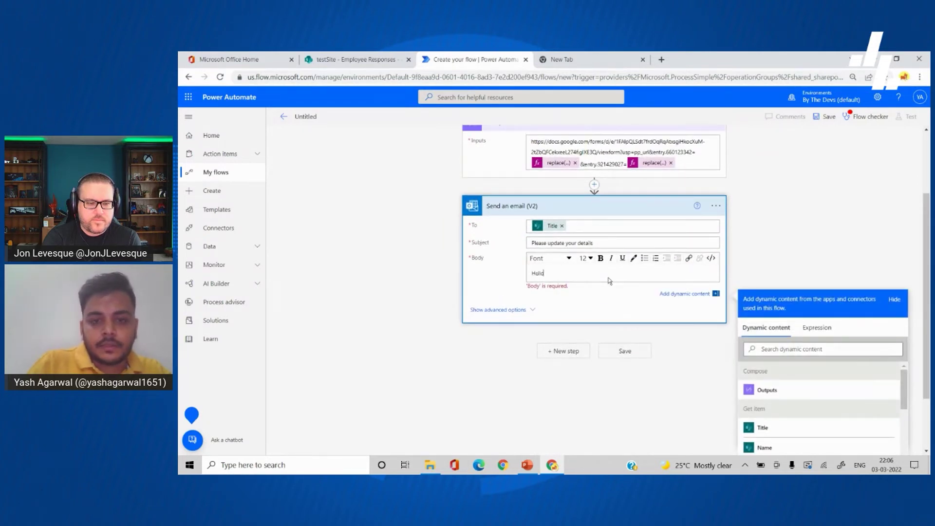
{"action": "scroll", "coordinate": [609, 281], "scroll_direction": "down", "scroll_amount": 2}
{"action": "left_click", "coordinate": [793, 370]}
{"action": "key", "text": "Return"}
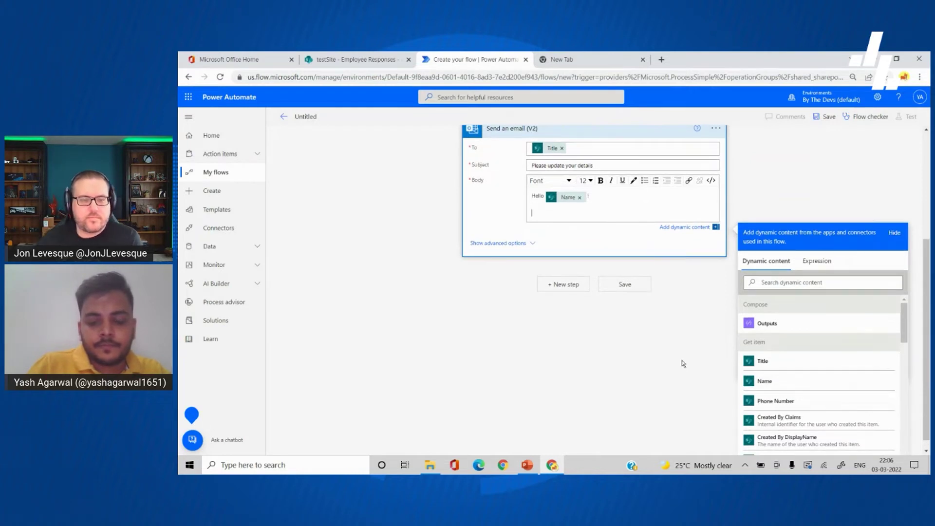
{"action": "type", "text": "Please update"}
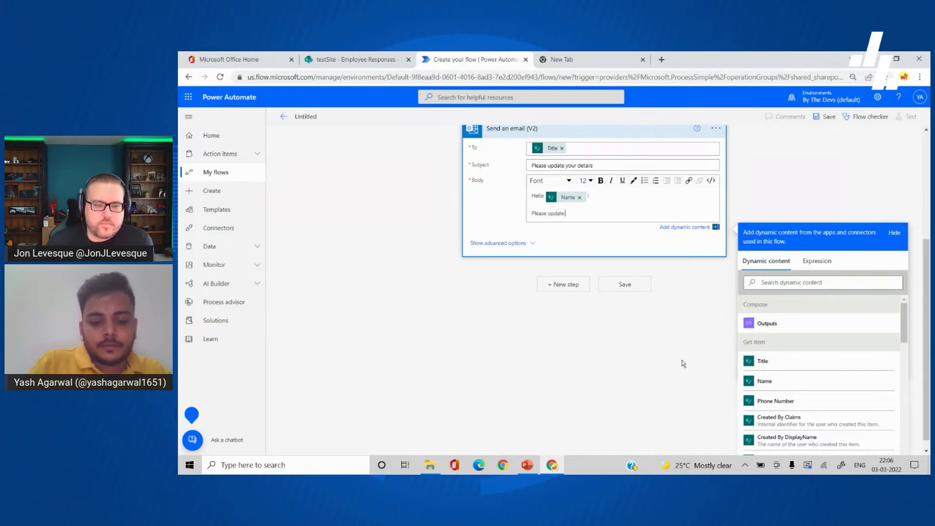
{"action": "type", "text": " your contact det"}
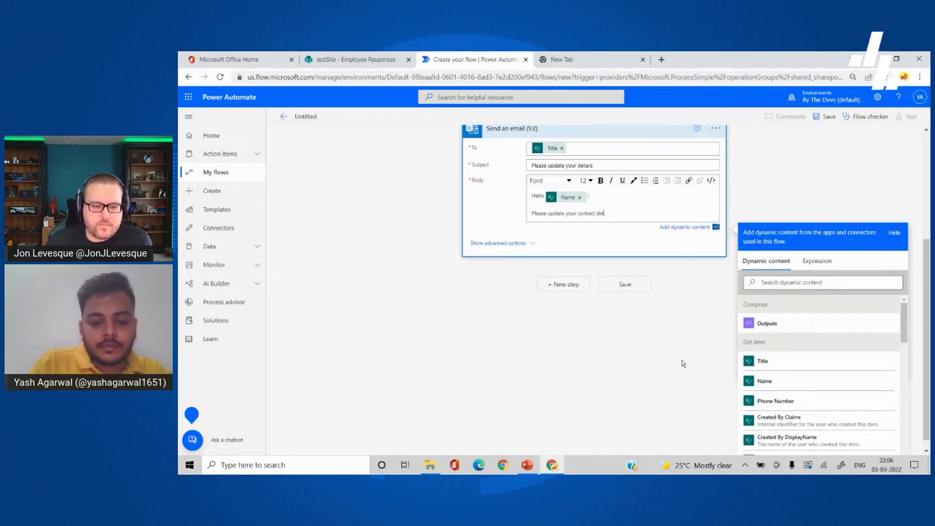
{"action": "type", "text": "ails using the"}
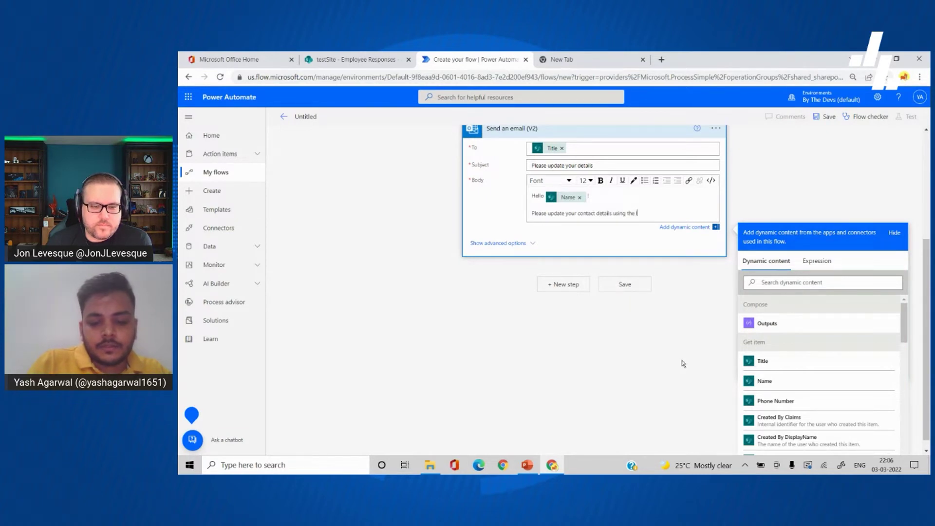
{"action": "type", "text": " link."}
{"action": "key", "text": "Return"}
{"action": "key", "text": "Return"}
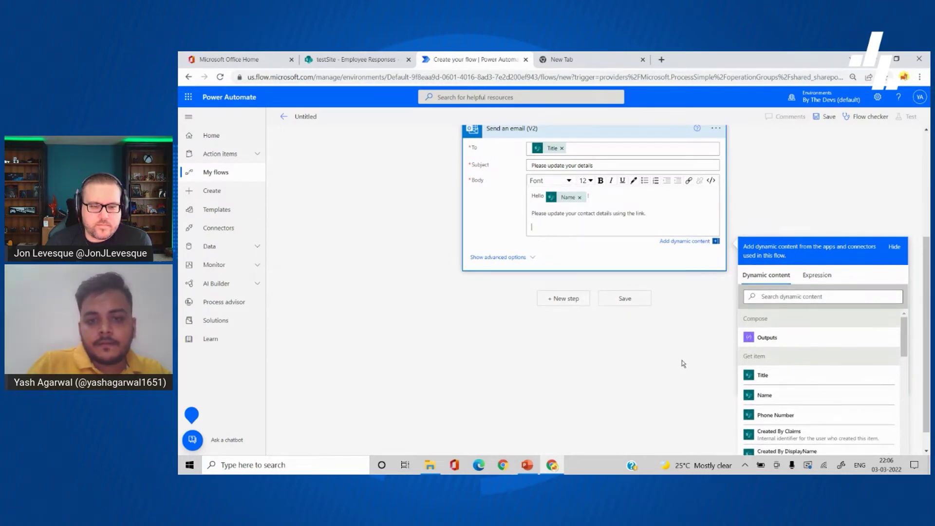
{"action": "type", "text": "Thganks!"}
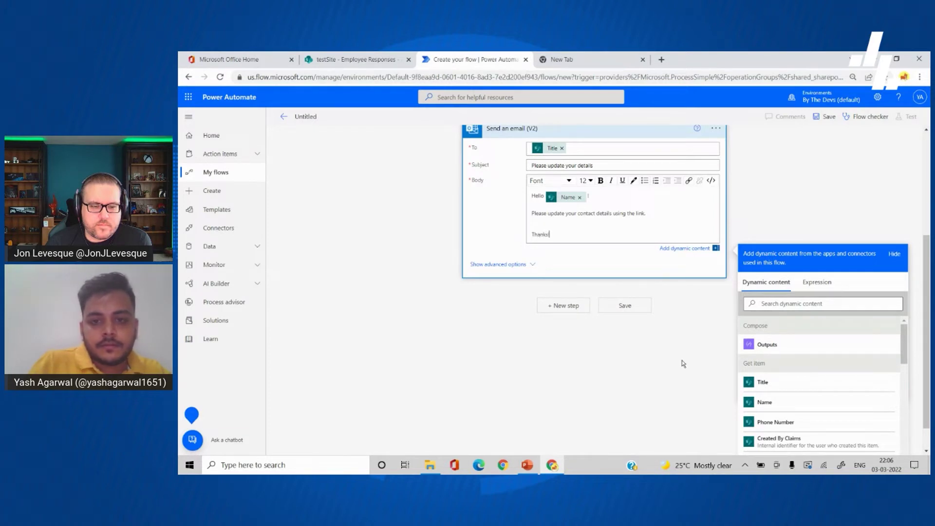
Step: Make the word 'link' in the email body a hyperlink whose href is the Compose Outputs
{"action": "double_click", "coordinate": [644, 213]}
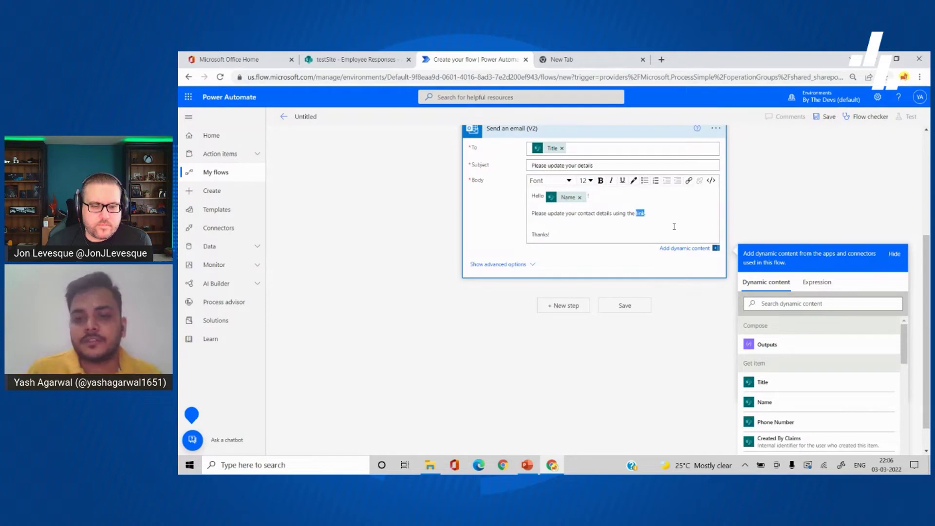
{"action": "left_click", "coordinate": [689, 180]}
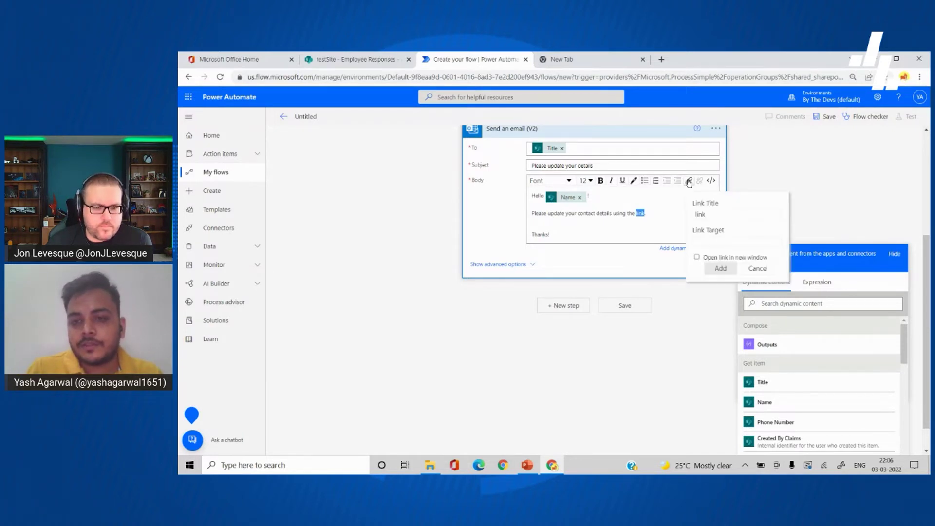
{"action": "left_click", "coordinate": [719, 241]}
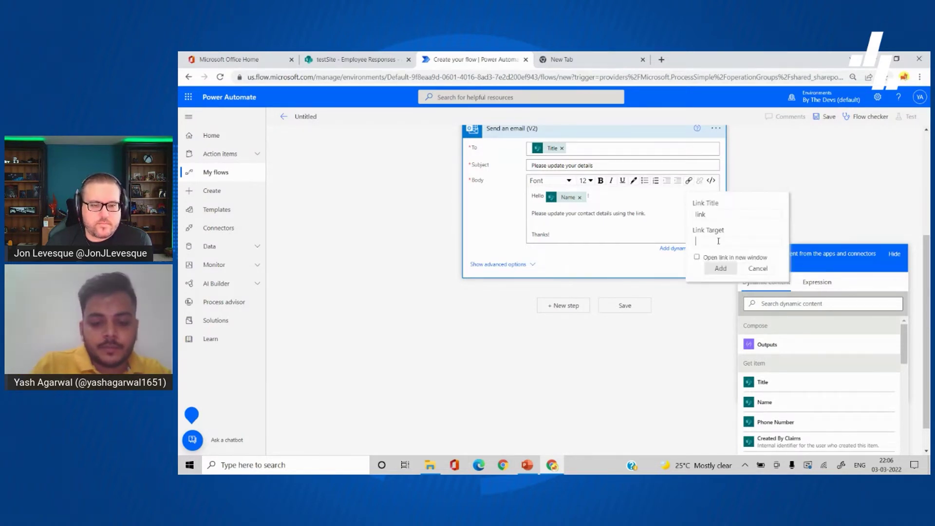
{"action": "type", "text": "test"}
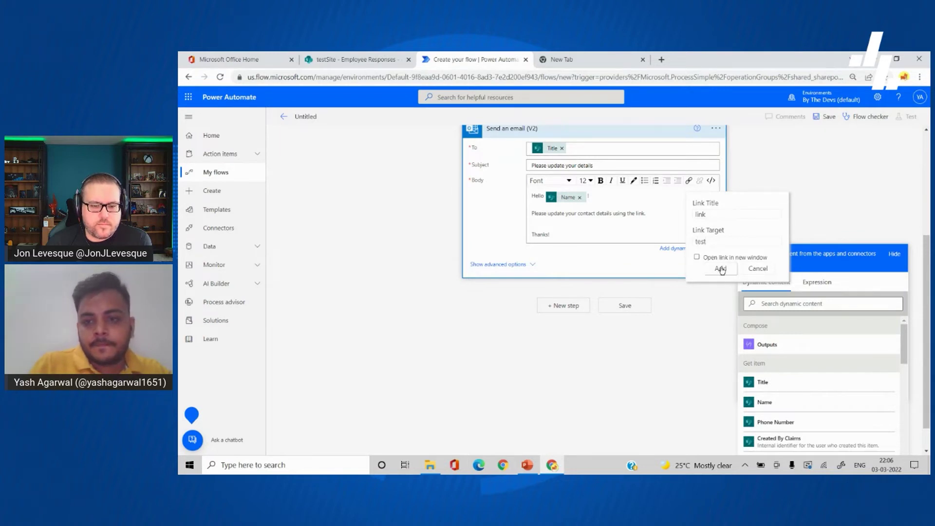
{"action": "left_click", "coordinate": [721, 269]}
{"action": "left_click", "coordinate": [709, 181]}
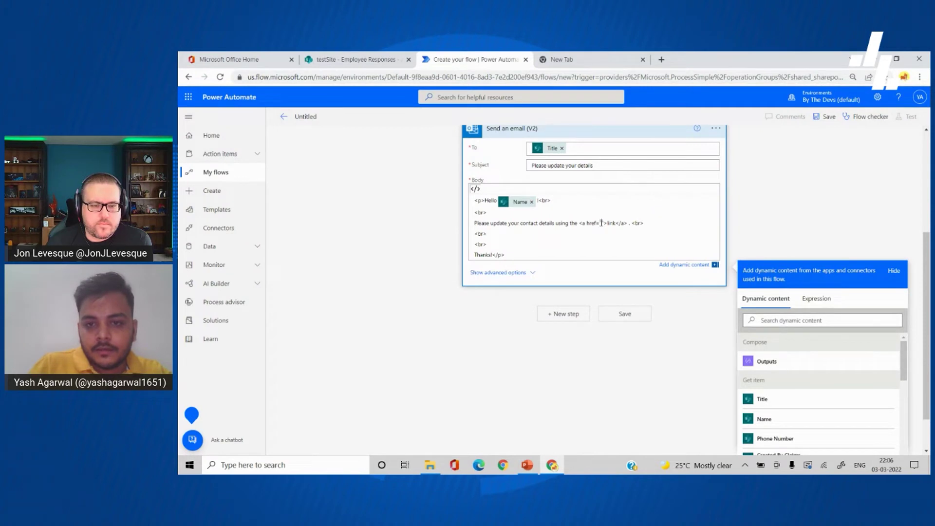
{"action": "left_click", "coordinate": [766, 361]}
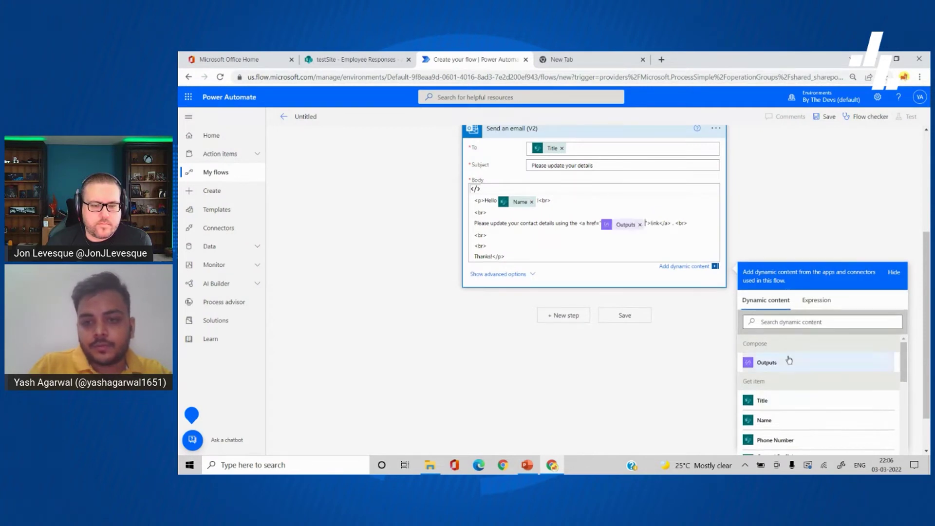
{"action": "left_click", "coordinate": [772, 248]}
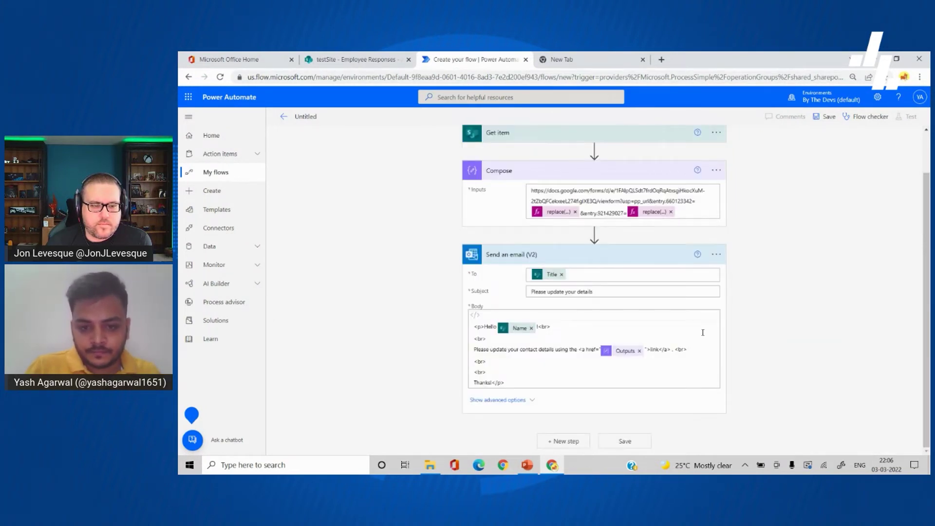
Step: Rename the untitled flow to 'Send form to update data' and save it
{"action": "left_click", "coordinate": [298, 116]}
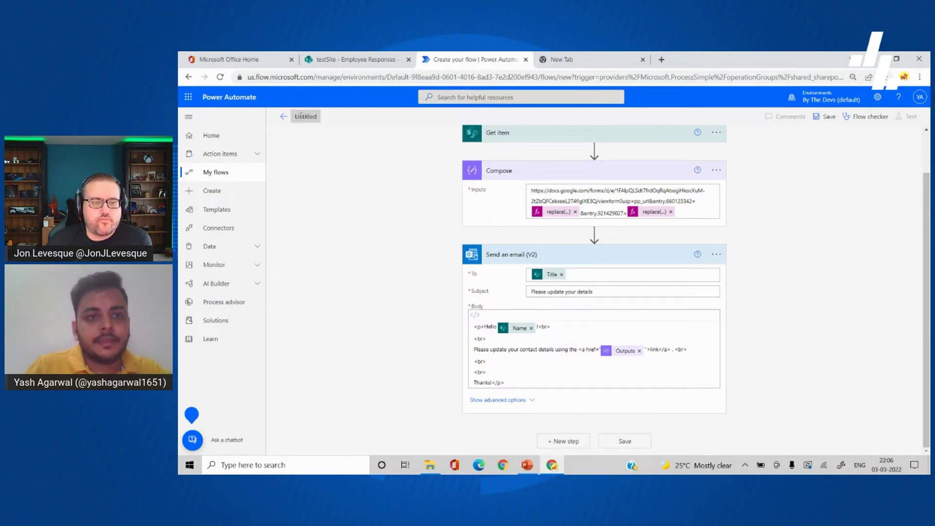
{"action": "type", "text": "Send"}
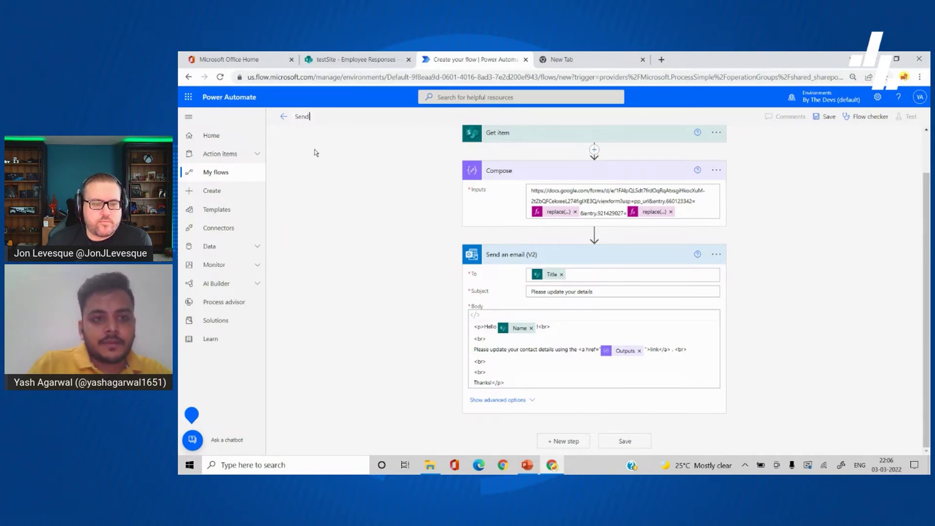
{"action": "type", "text": " form to upd"}
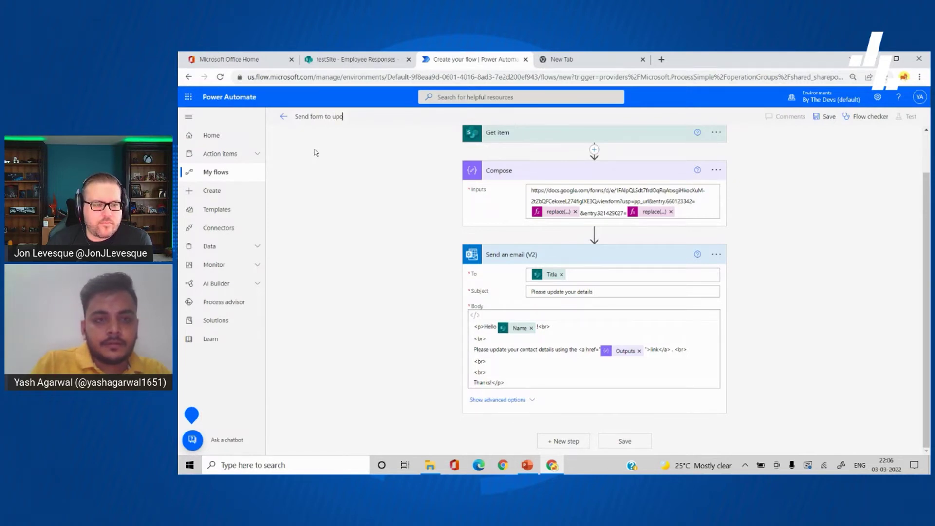
{"action": "type", "text": "ate c"}
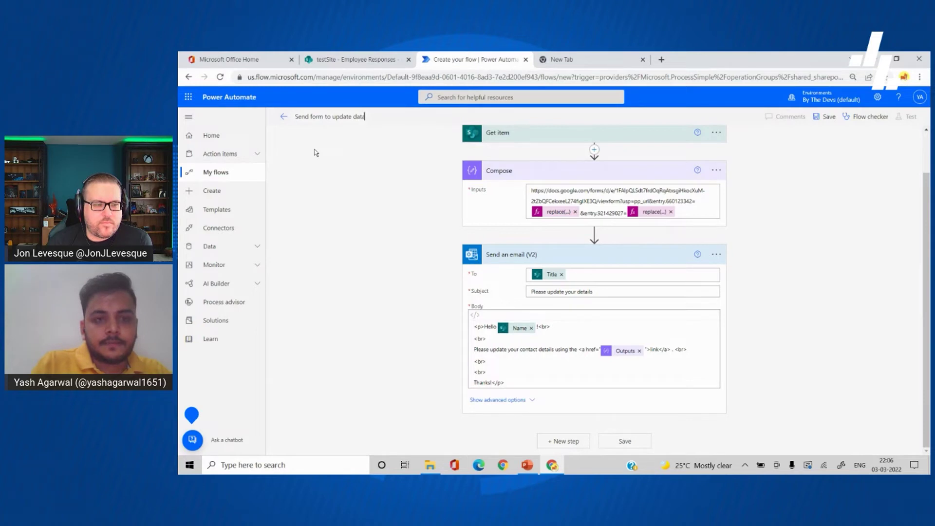
{"action": "left_click", "coordinate": [622, 435]}
Step: Collapse the email and Compose steps and dismiss the SharePoint site address tip
{"action": "left_click", "coordinate": [642, 280]}
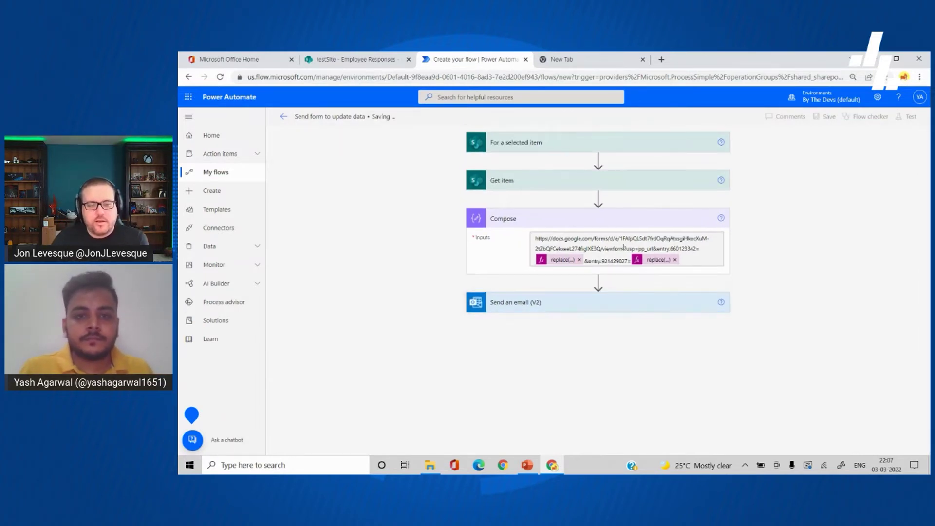
{"action": "left_click", "coordinate": [571, 216]}
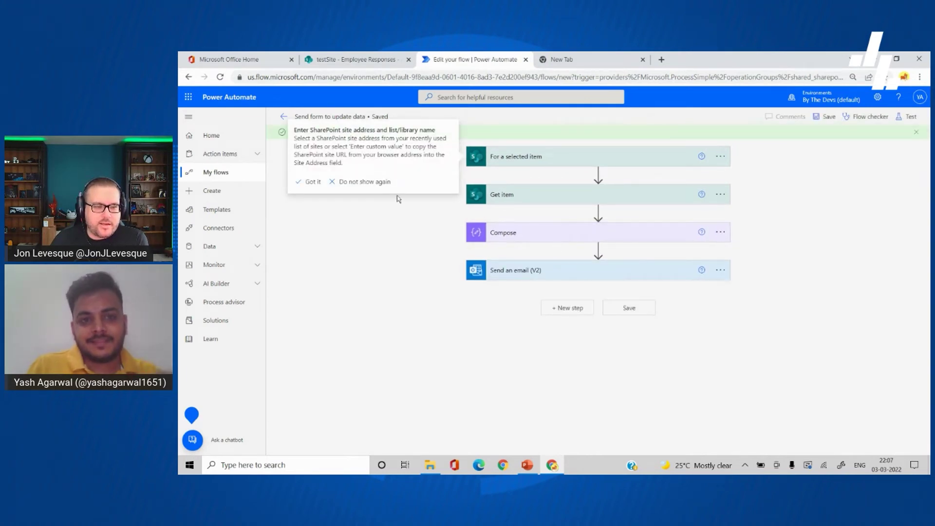
{"action": "left_click", "coordinate": [378, 206]}
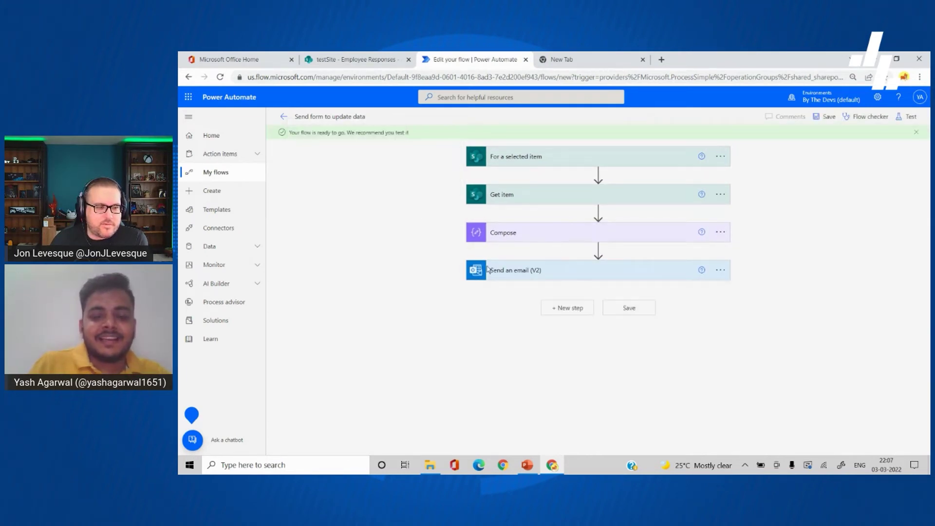
Step: Review the flow's email step, then go to the Employee Responses list in SharePoint
{"action": "left_click", "coordinate": [560, 272]}
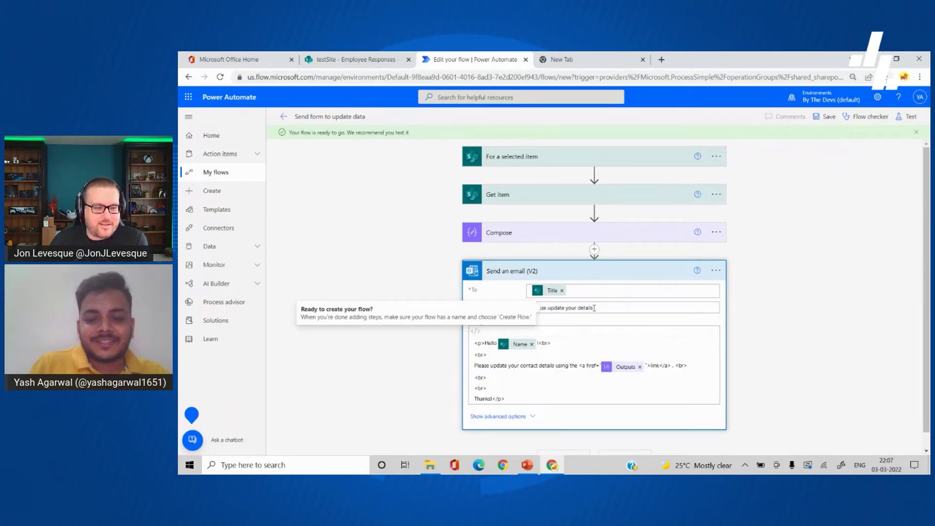
{"action": "left_click", "coordinate": [568, 273]}
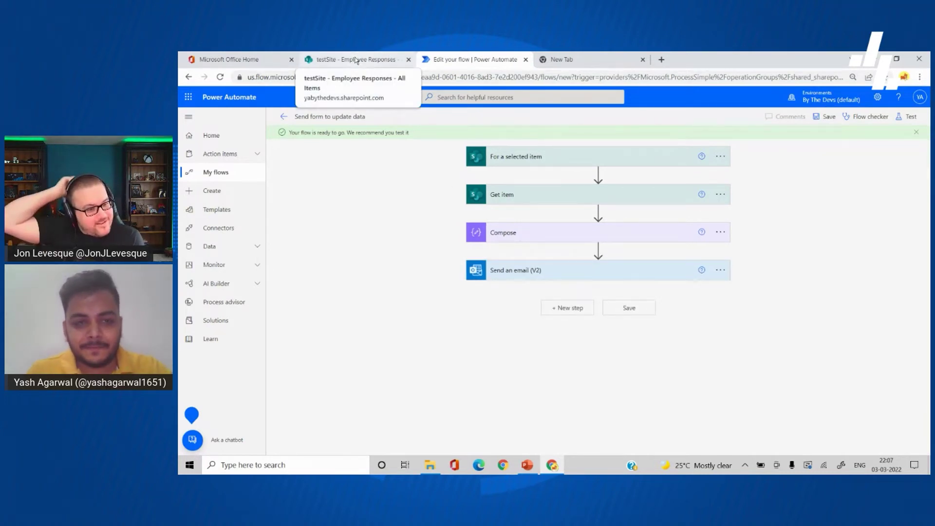
{"action": "left_click", "coordinate": [357, 59]}
Step: Start a new Employee Responses item, view the signed-in account details, and move to the empty tab
{"action": "left_click", "coordinate": [353, 161]}
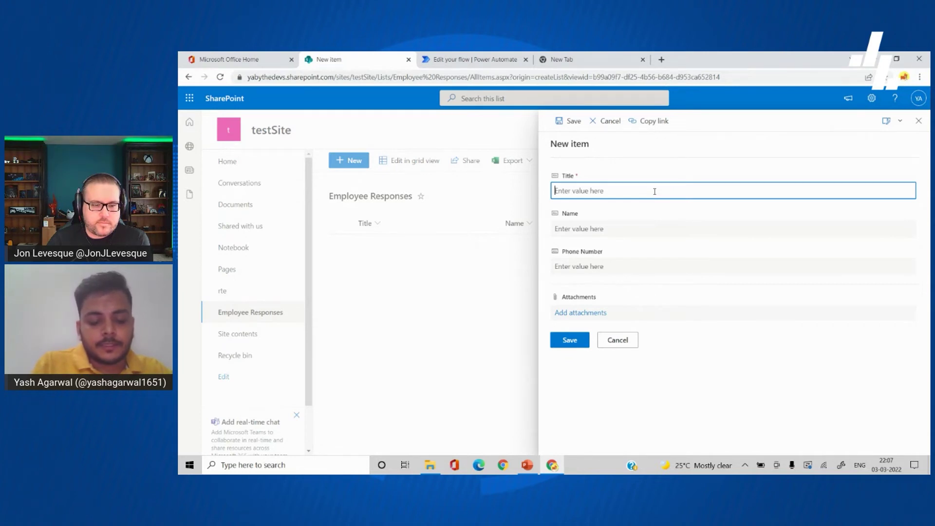
{"action": "left_click", "coordinate": [925, 101]}
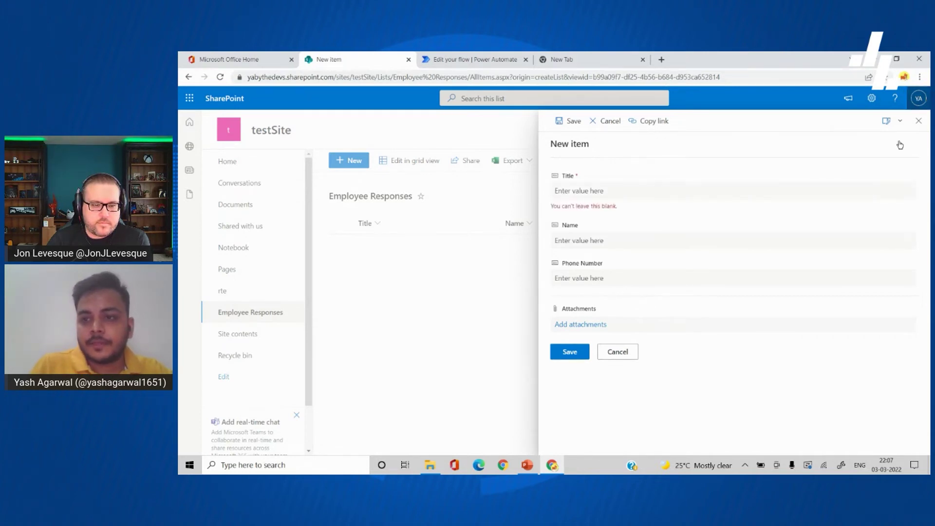
{"action": "left_click", "coordinate": [599, 59]}
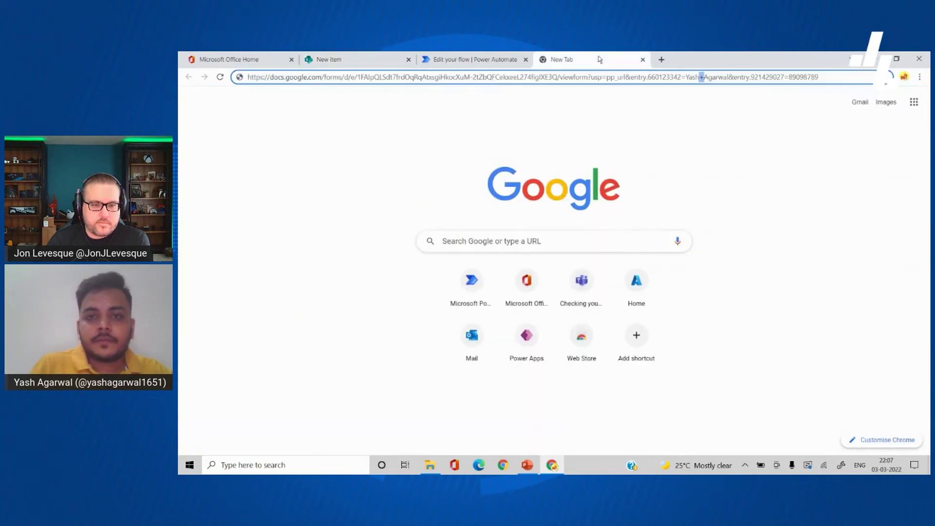
Step: Open Outlook mail in the new tab, skip the account-protection prompt, and return to Power Automate
{"action": "triple_click", "coordinate": [580, 77]}
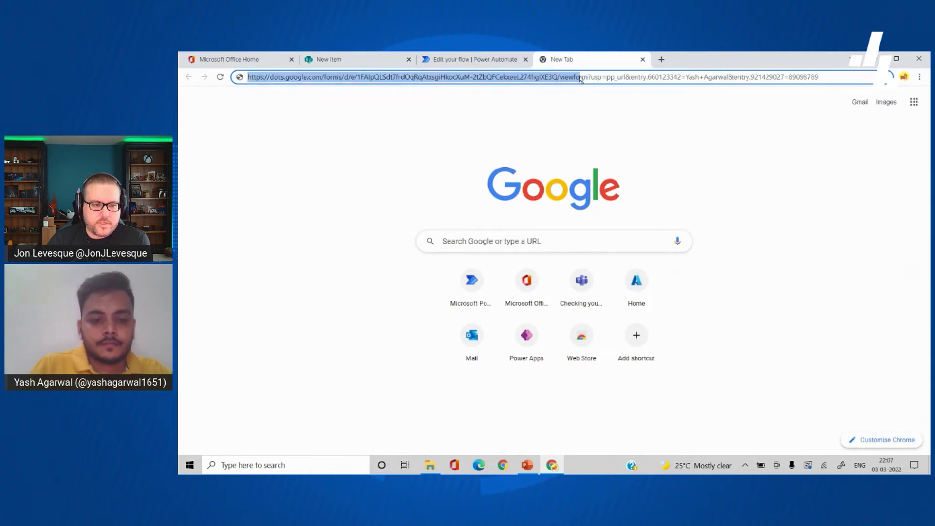
{"action": "left_click", "coordinate": [475, 319]}
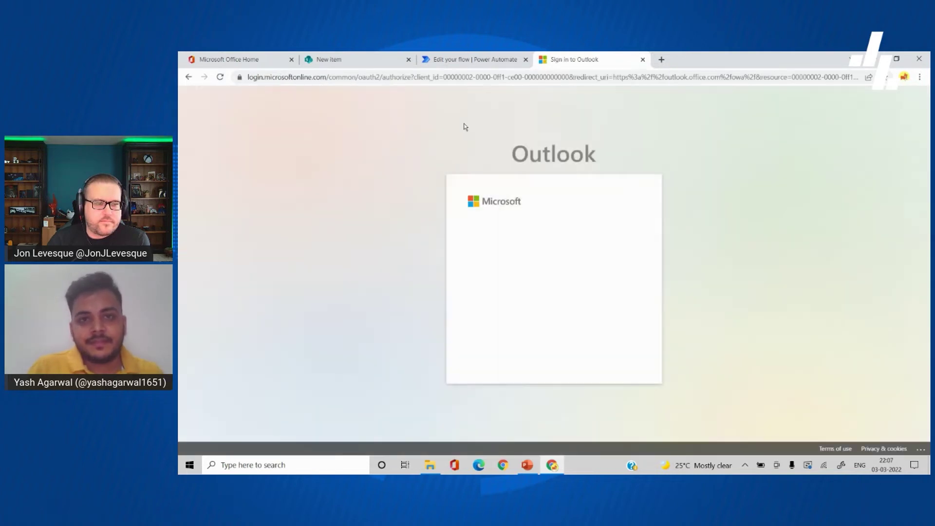
{"action": "left_click", "coordinate": [539, 296]}
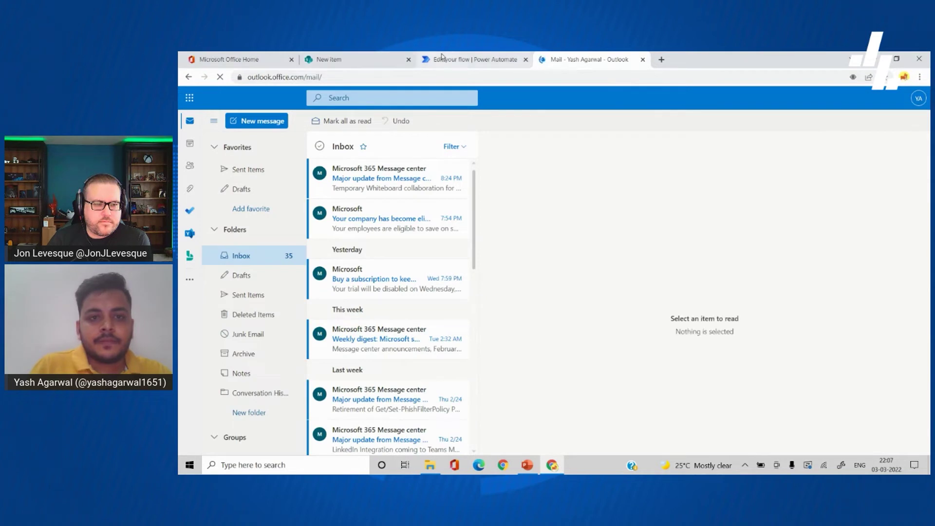
{"action": "left_click", "coordinate": [507, 58]}
Step: Copy the signed-in account's e-mail address from the account card
{"action": "left_click", "coordinate": [920, 97]}
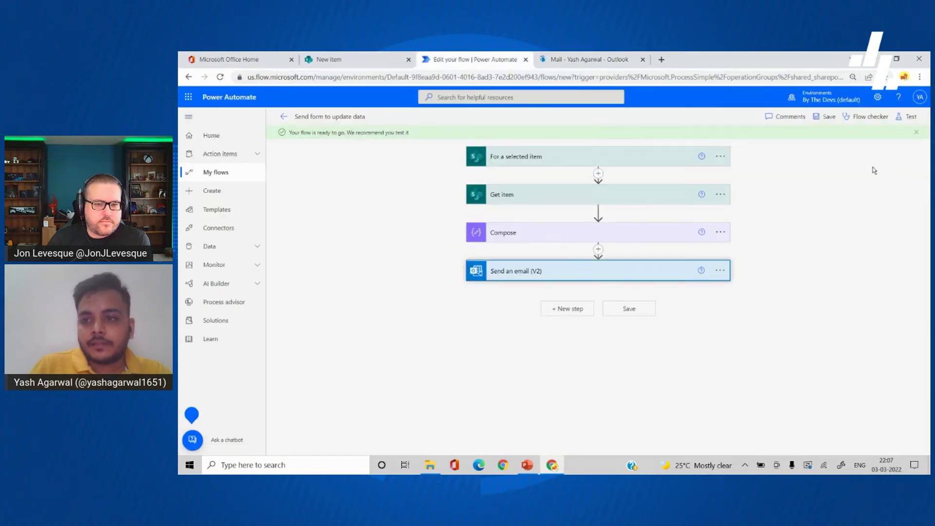
{"action": "left_click", "coordinate": [921, 98]}
{"action": "left_click", "coordinate": [921, 98]}
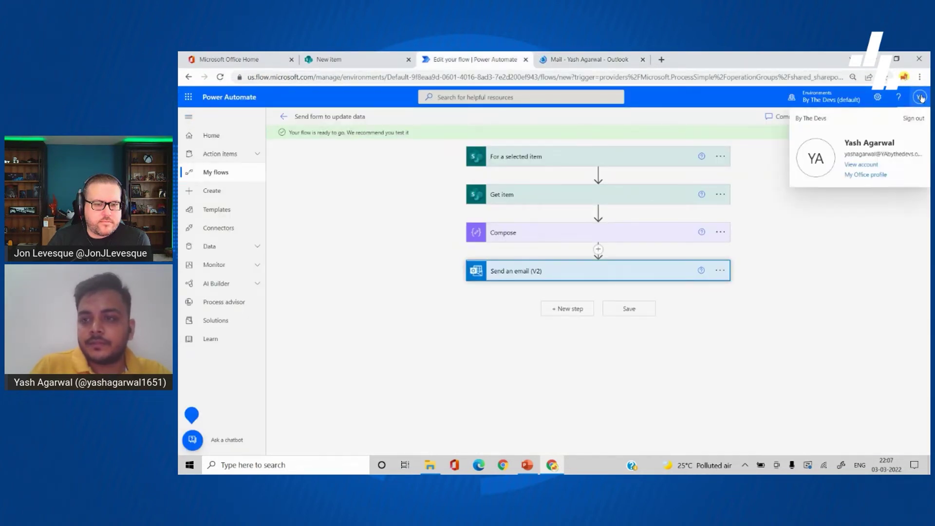
{"action": "triple_click", "coordinate": [895, 154]}
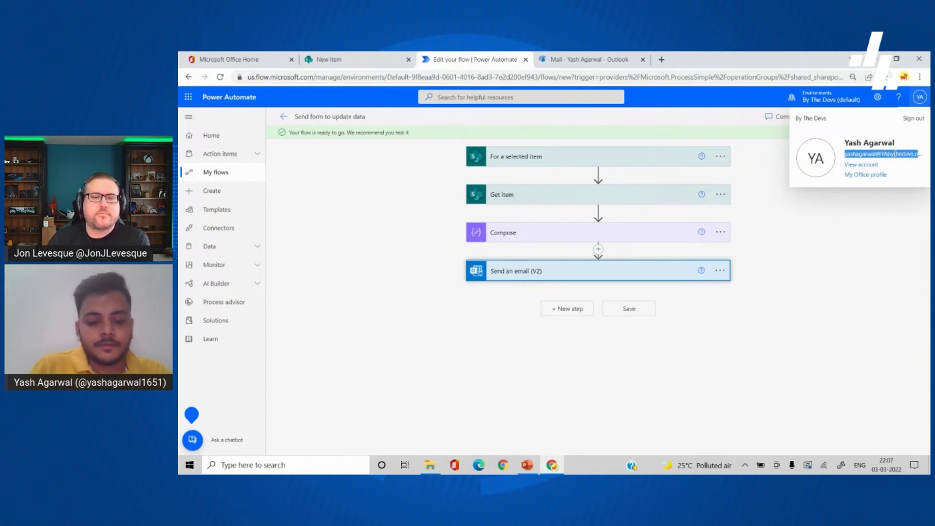
Step: Paste the e-mail as the new item's Title, enter a full name and phone number, and save
{"action": "left_click", "coordinate": [331, 59]}
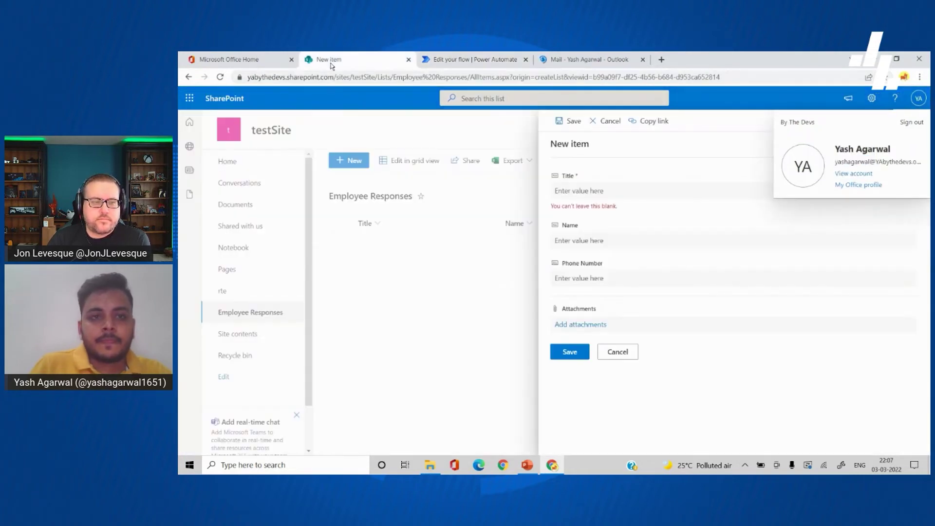
{"action": "left_click", "coordinate": [583, 192]}
{"action": "key", "text": "ctrl+v"}
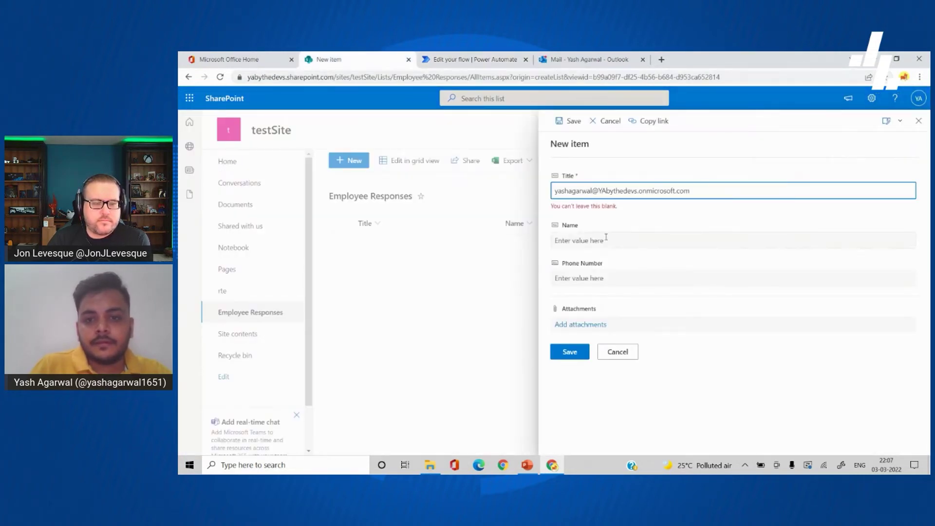
{"action": "left_click", "coordinate": [607, 233]}
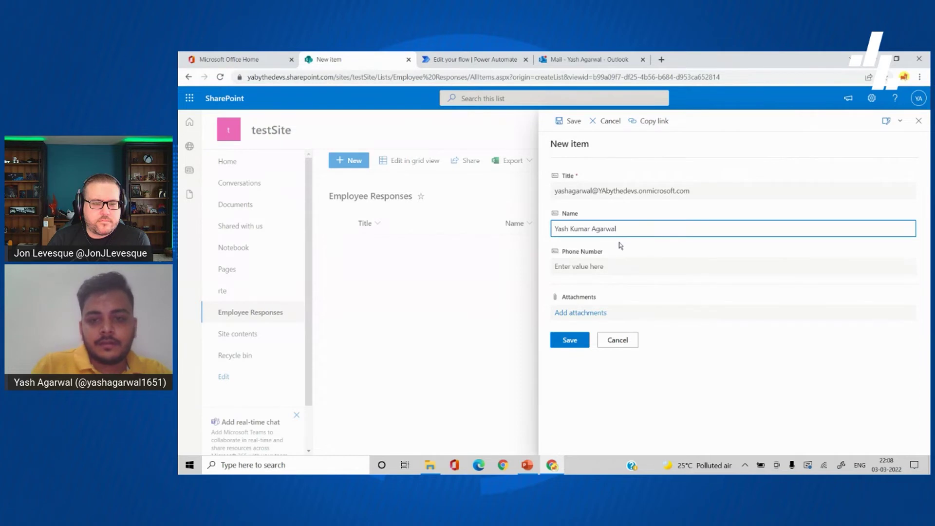
{"action": "left_click", "coordinate": [614, 258]}
{"action": "type", "text": "12"}
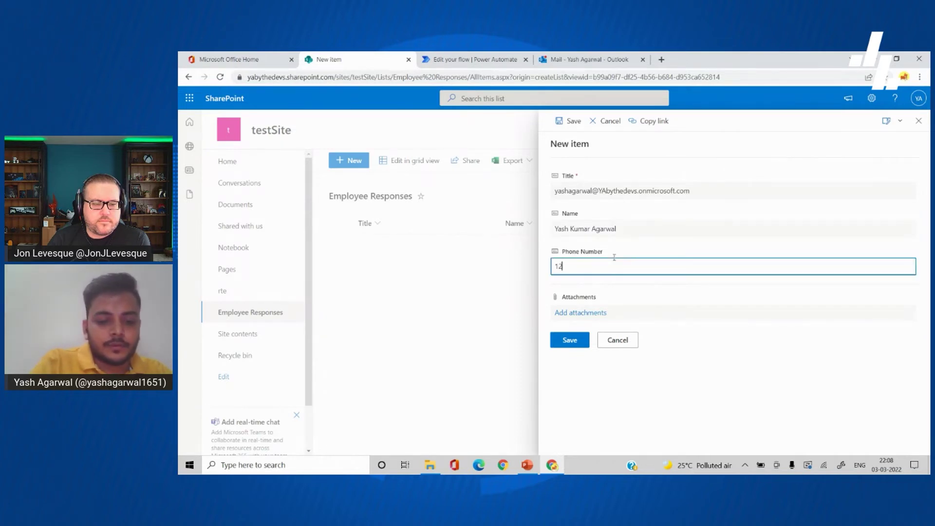
{"action": "type", "text": "34567890"}
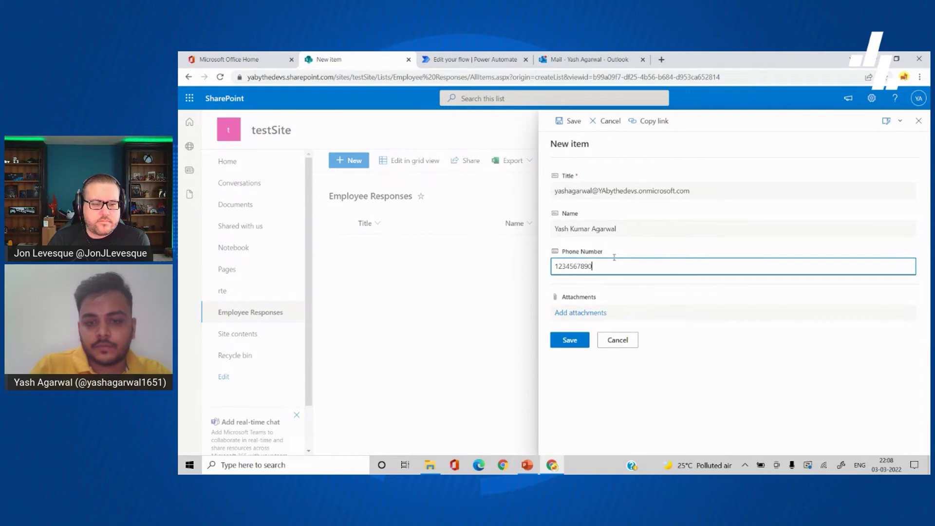
{"action": "left_click", "coordinate": [569, 341]}
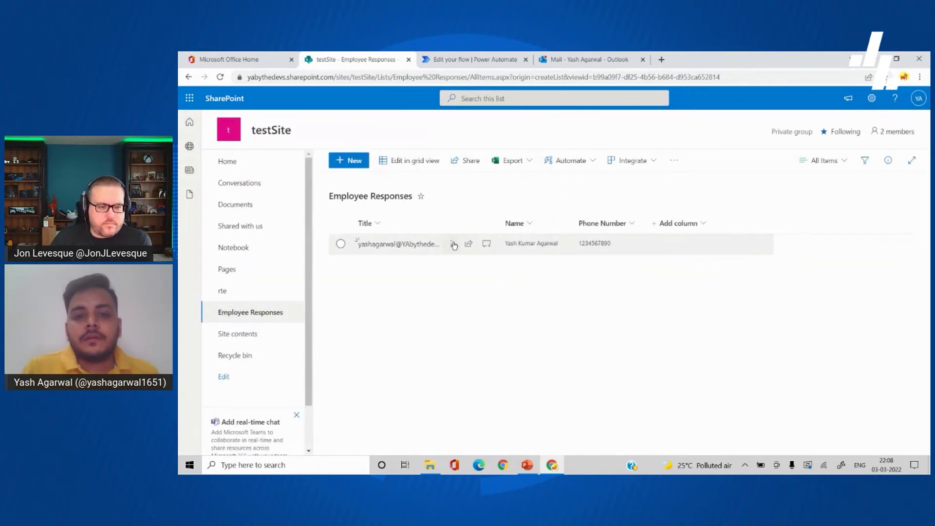
Step: Run the 'Send form to update data' flow on the new list item from its Automate menu
{"action": "left_click", "coordinate": [454, 245]}
{"action": "mouse_move", "coordinate": [518, 375]}
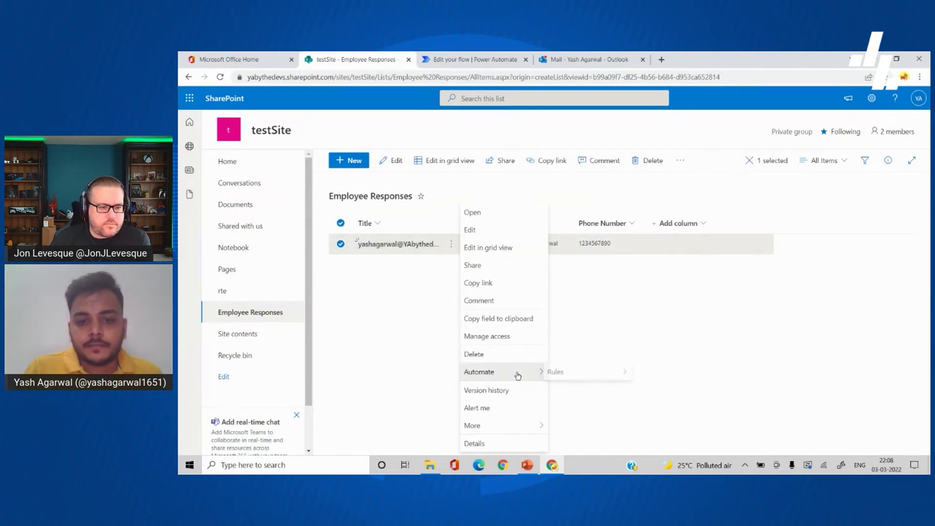
{"action": "mouse_move", "coordinate": [580, 395]}
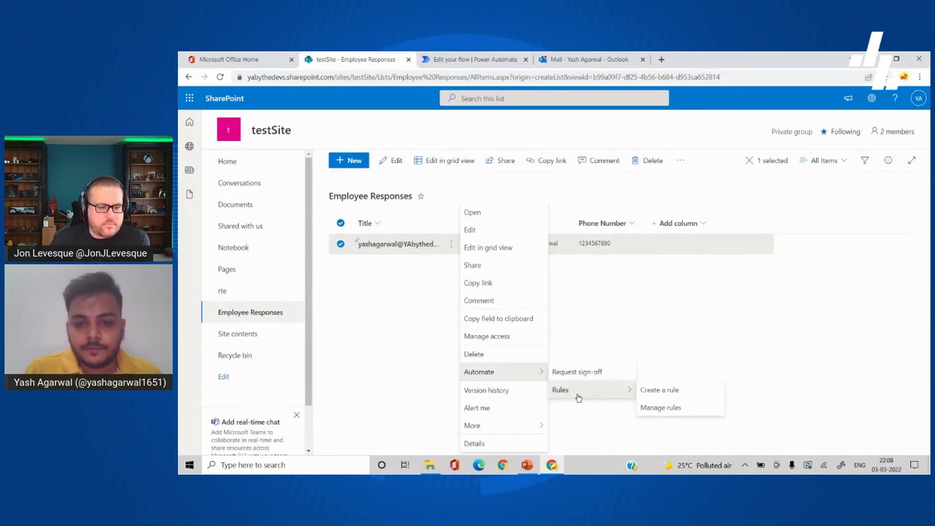
{"action": "left_click", "coordinate": [593, 389]}
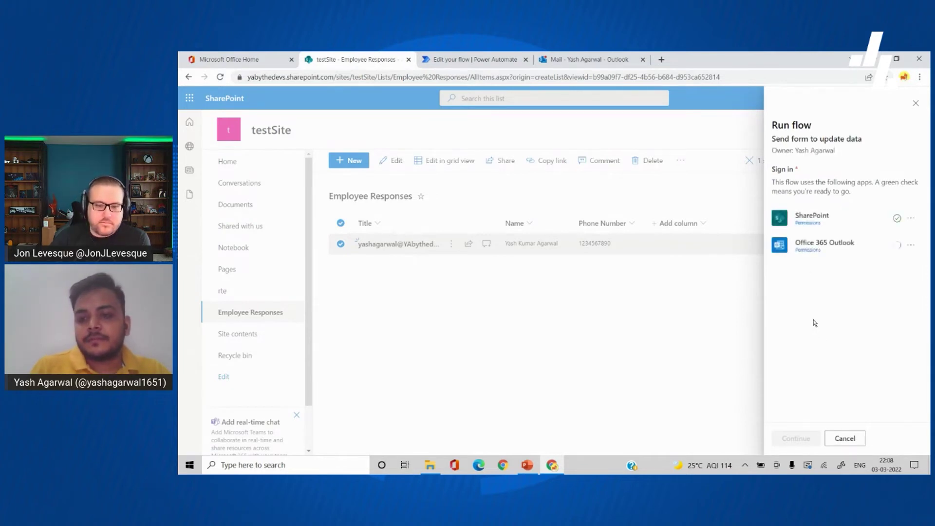
{"action": "left_click", "coordinate": [788, 437]}
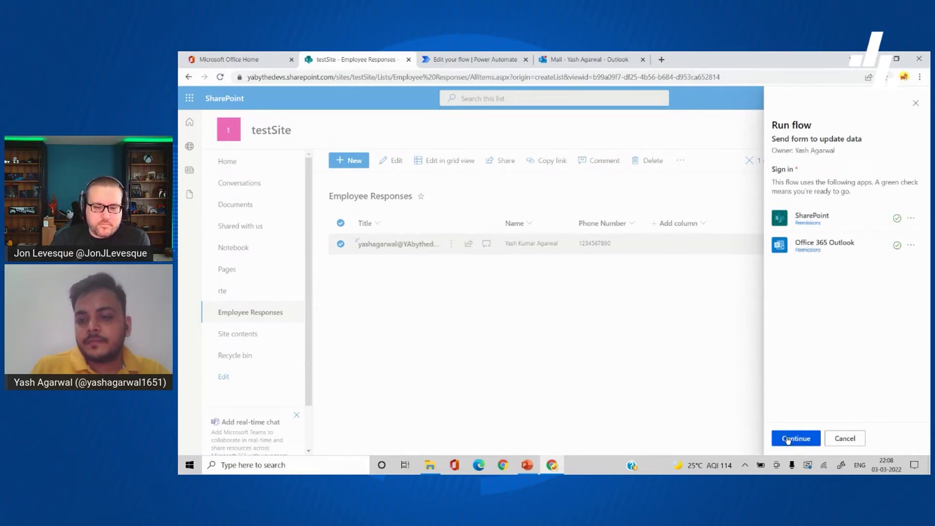
{"action": "left_click", "coordinate": [799, 440]}
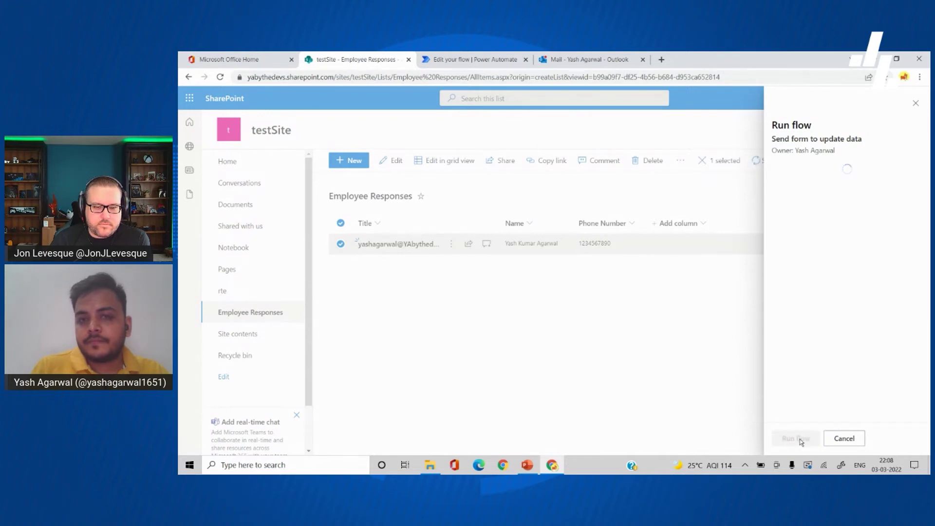
Step: Check the flow's run history in Power Automate, then bring up the Outlook mailbox
{"action": "left_click", "coordinate": [470, 59]}
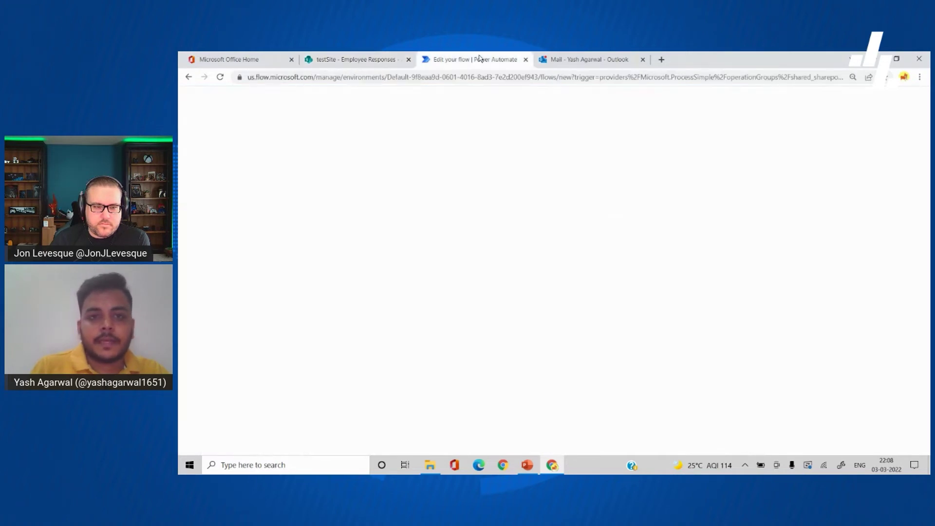
{"action": "left_click", "coordinate": [280, 116]}
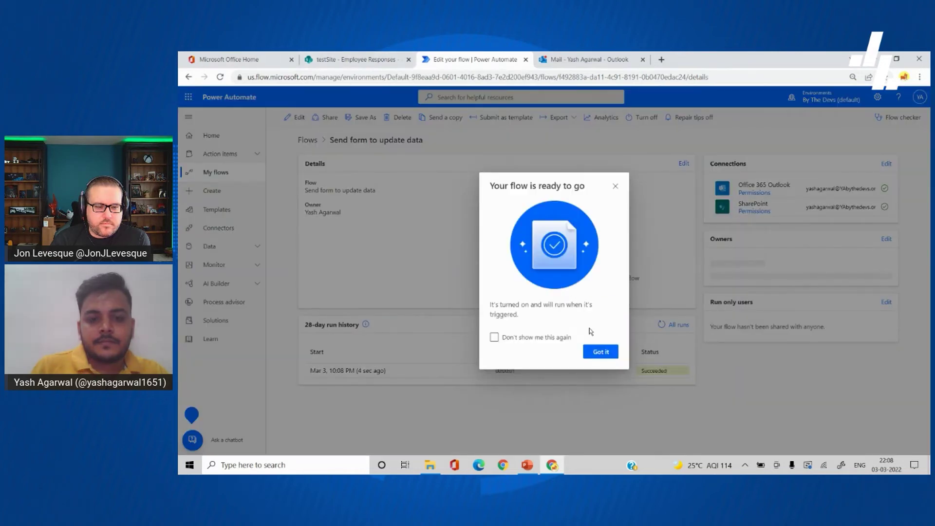
{"action": "left_click", "coordinate": [599, 352]}
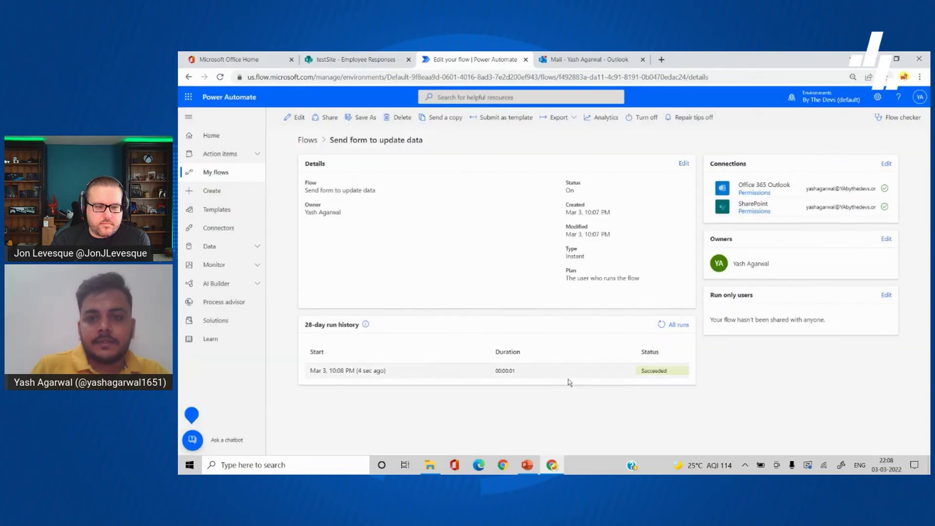
{"action": "left_click", "coordinate": [584, 60]}
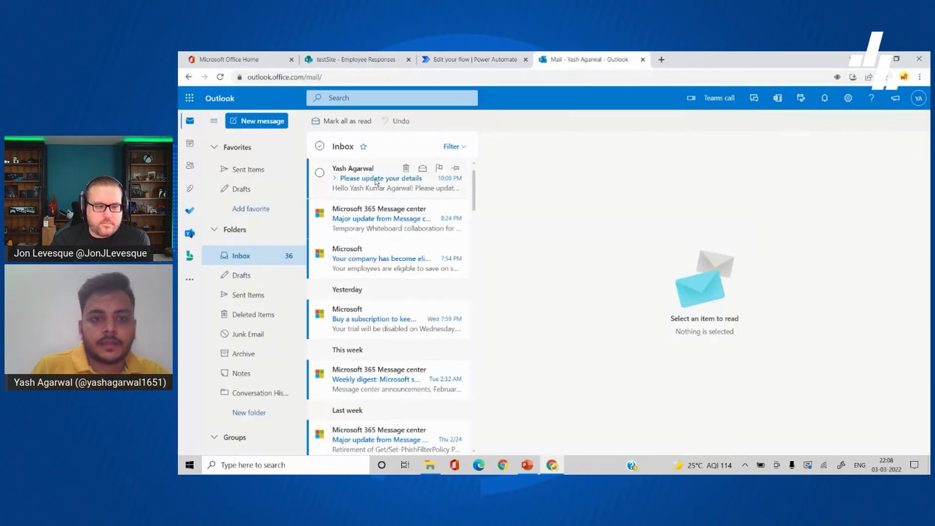
Step: Open the 'Please update your details' email and follow its link to DataUpdateForm
{"action": "left_click", "coordinate": [376, 183]}
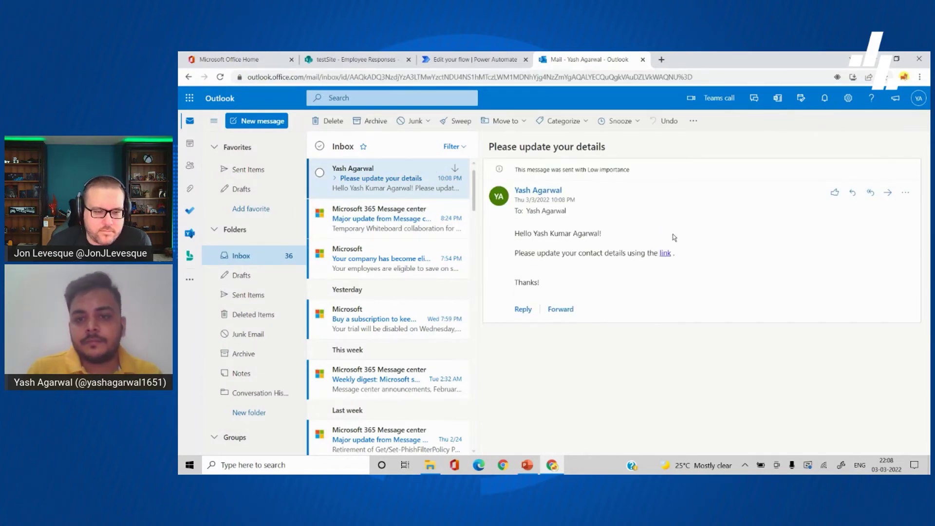
{"action": "left_click", "coordinate": [665, 254]}
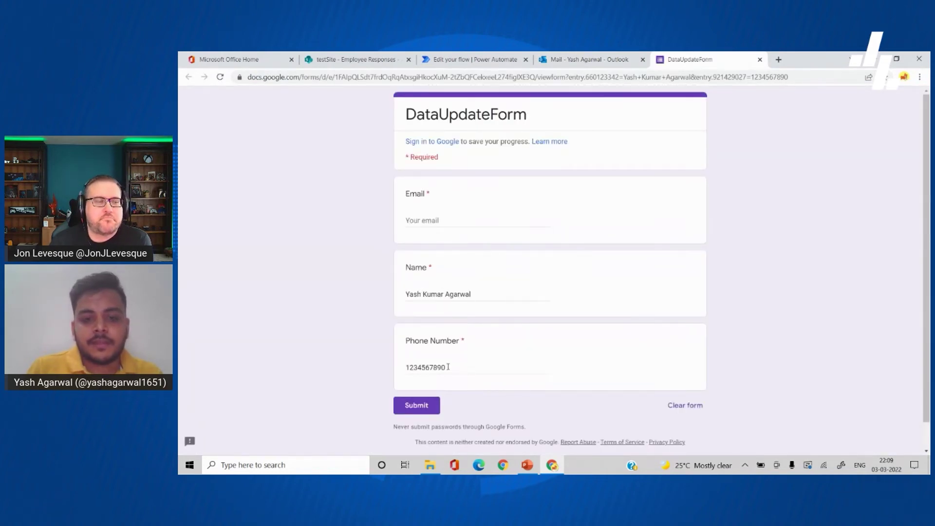
Step: Inspect the prefilled Name and Email answers on DataUpdateForm
{"action": "left_click", "coordinate": [445, 294]}
{"action": "left_click", "coordinate": [453, 224]}
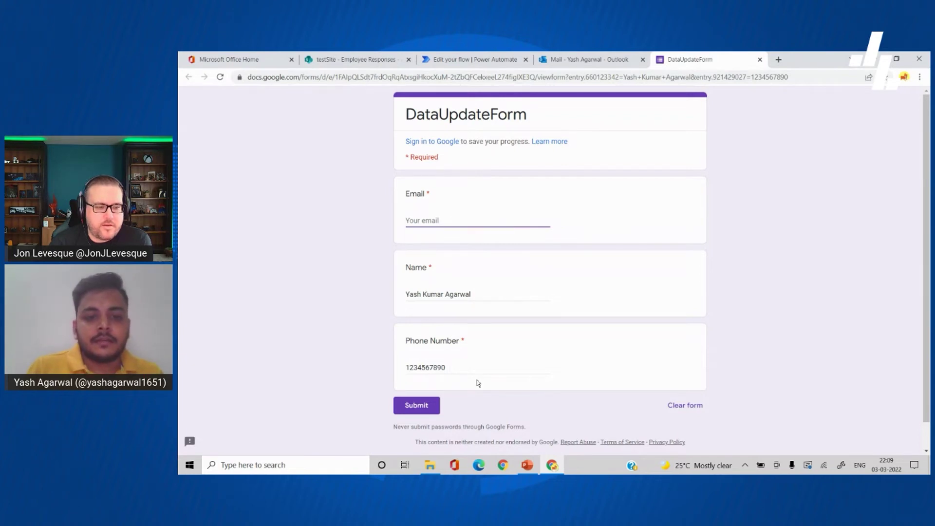
{"action": "scroll", "coordinate": [485, 358], "scroll_direction": "down", "scroll_amount": 1}
{"action": "scroll", "coordinate": [484, 341], "scroll_direction": "up", "scroll_amount": 1}
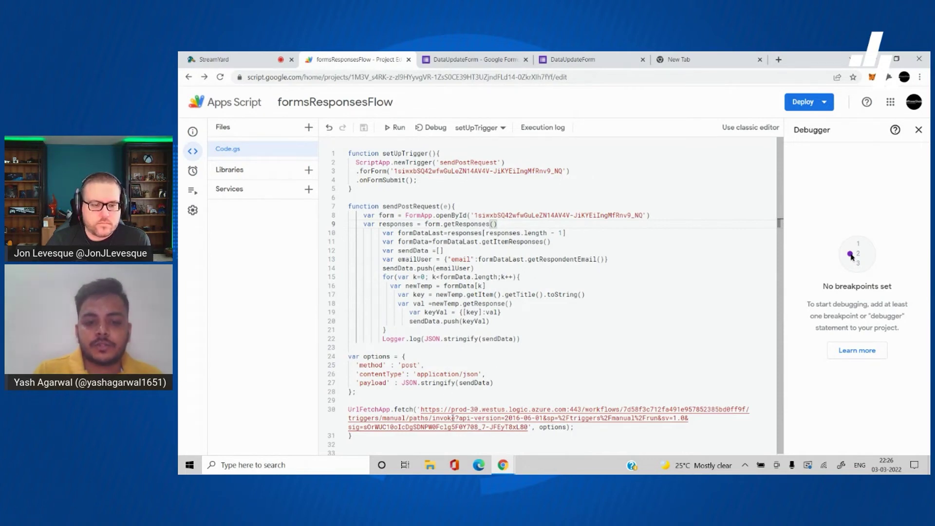
Step: Delete the old Azure URL from the line 30 UrlFetchApp.fetch call, then return to the form's desktop
{"action": "scroll", "coordinate": [468, 422], "scroll_direction": "down", "scroll_amount": 1}
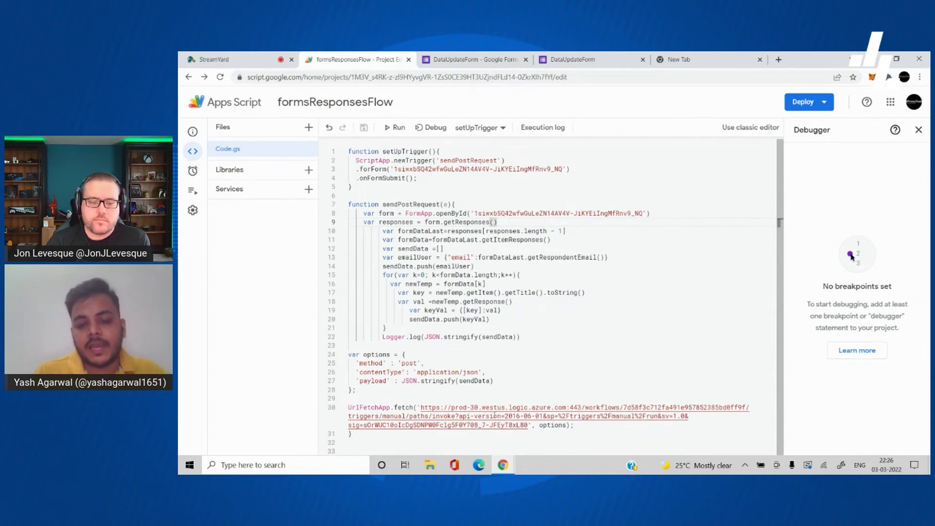
{"action": "left_click_drag", "start_coordinate": [530, 425], "coordinate": [422, 408]}
{"action": "key", "text": "BackSpace"}
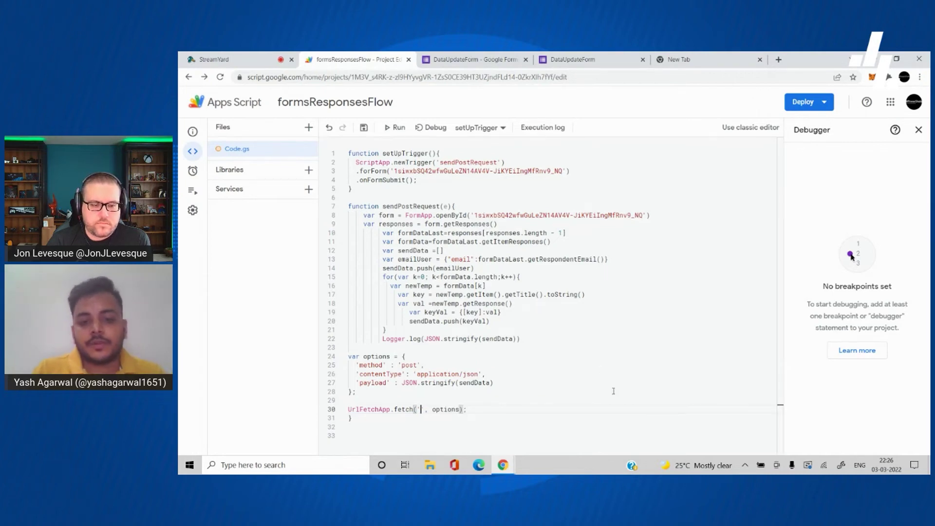
{"action": "key", "text": "ctrl+super+Right"}
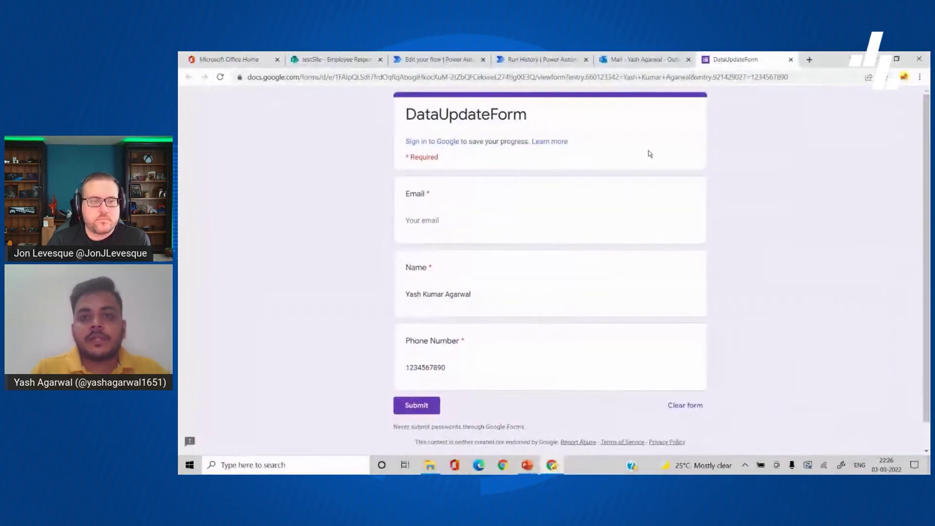
Step: Create a new instant cloud flow with the 'When an HTTP request is received' trigger
{"action": "left_click", "coordinate": [431, 61]}
{"action": "left_click", "coordinate": [536, 59]}
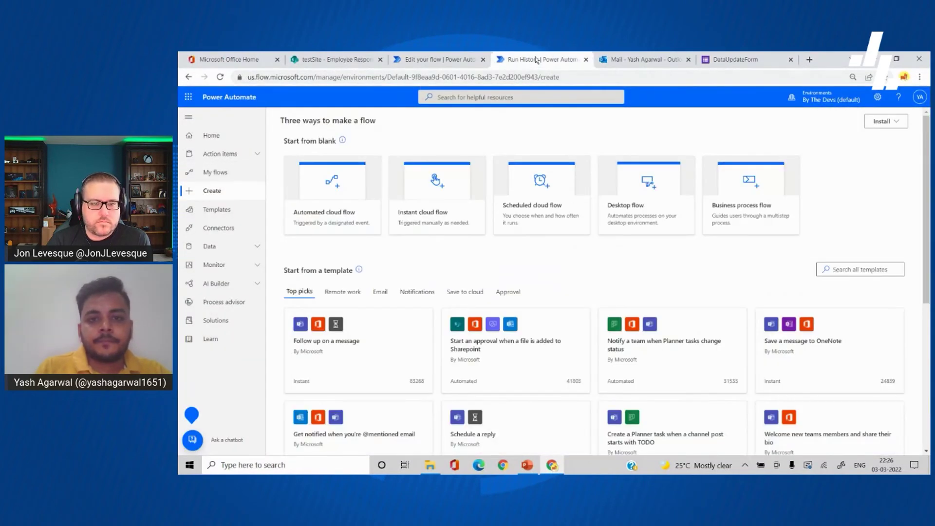
{"action": "left_click", "coordinate": [433, 223]}
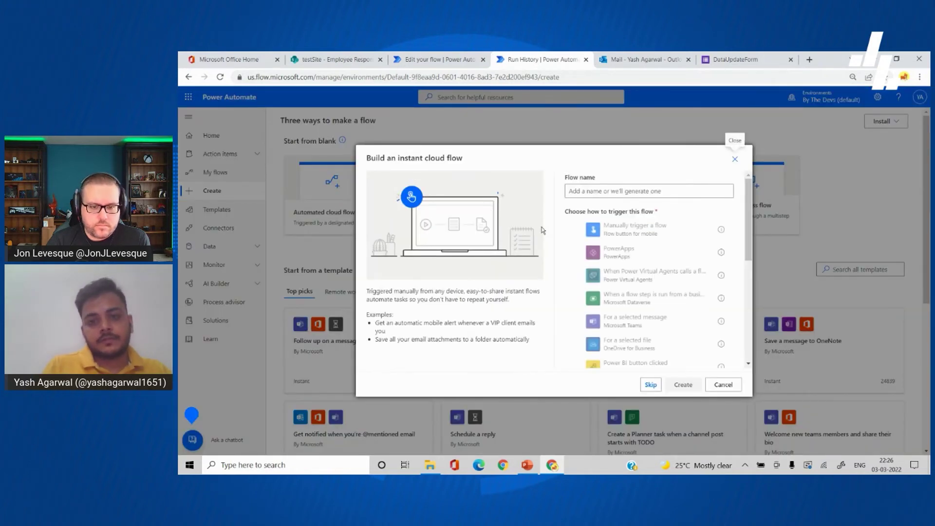
{"action": "scroll", "coordinate": [660, 322], "scroll_direction": "down", "scroll_amount": 5}
{"action": "scroll", "coordinate": [662, 337], "scroll_direction": "down", "scroll_amount": 2}
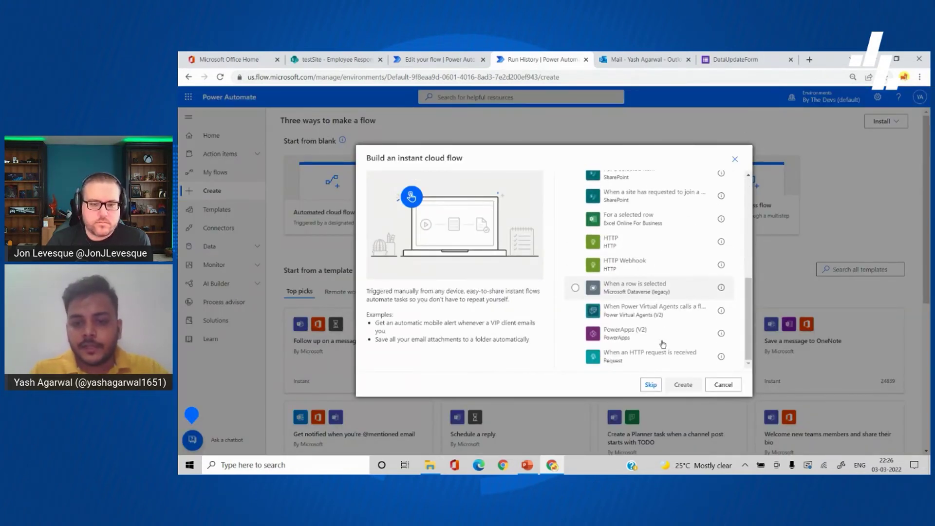
{"action": "left_click", "coordinate": [664, 358]}
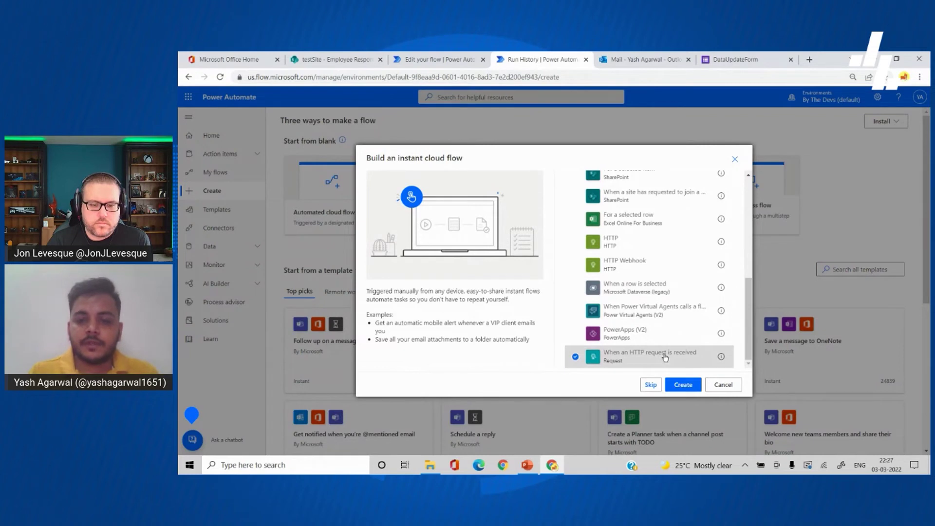
{"action": "left_click", "coordinate": [684, 384]}
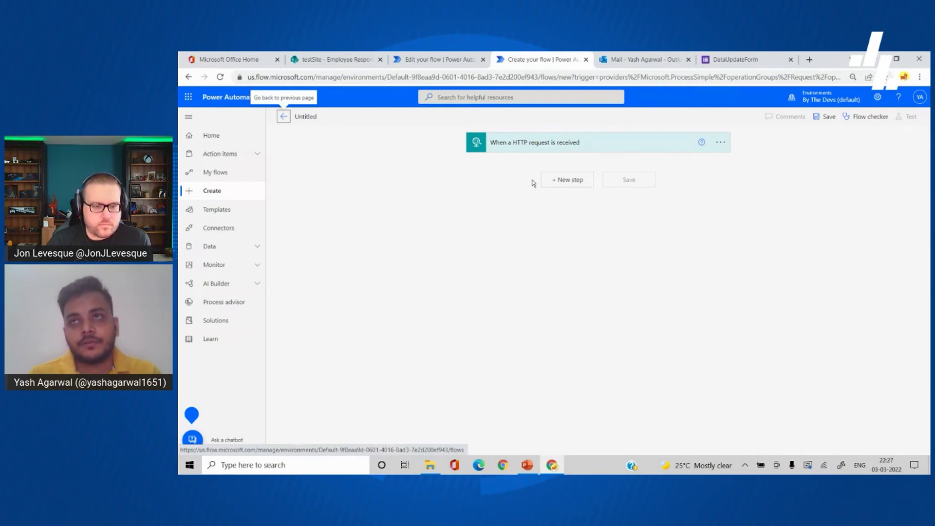
Step: Add a Compose action whose input is the HTTP request Body
{"action": "left_click", "coordinate": [564, 180]}
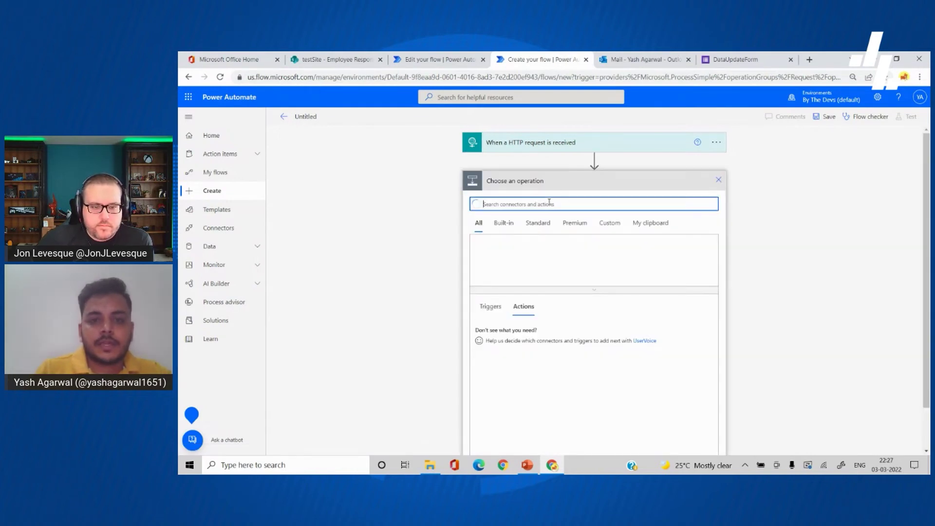
{"action": "type", "text": "Condose"}
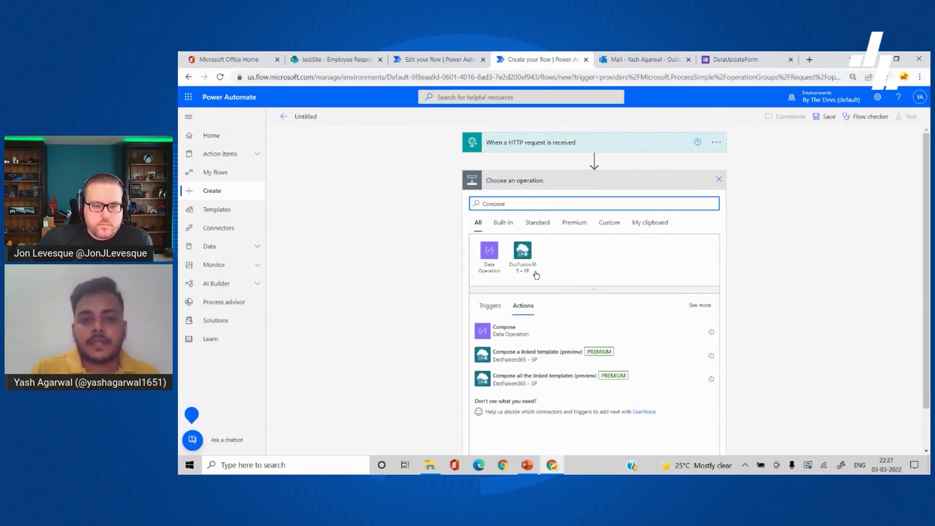
{"action": "left_click", "coordinate": [502, 333]}
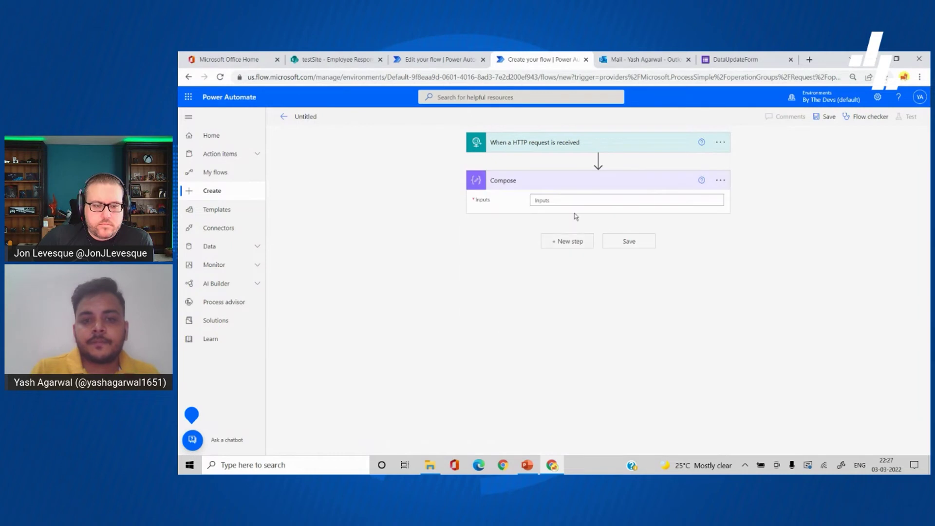
{"action": "left_click", "coordinate": [567, 205]}
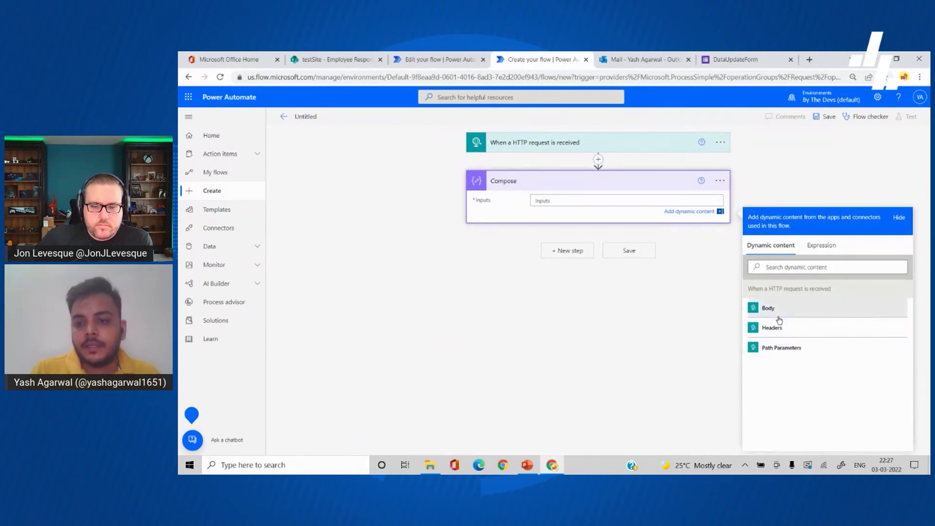
{"action": "left_click", "coordinate": [760, 311]}
Step: Name the flow 'Get the updated data and update sharepoint' and save it
{"action": "left_click", "coordinate": [321, 118]}
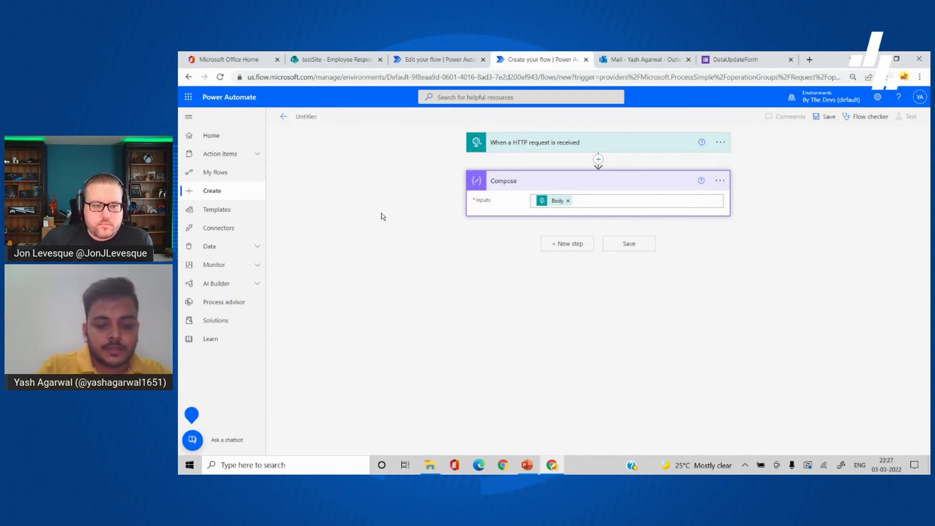
{"action": "type", "text": "Get the"}
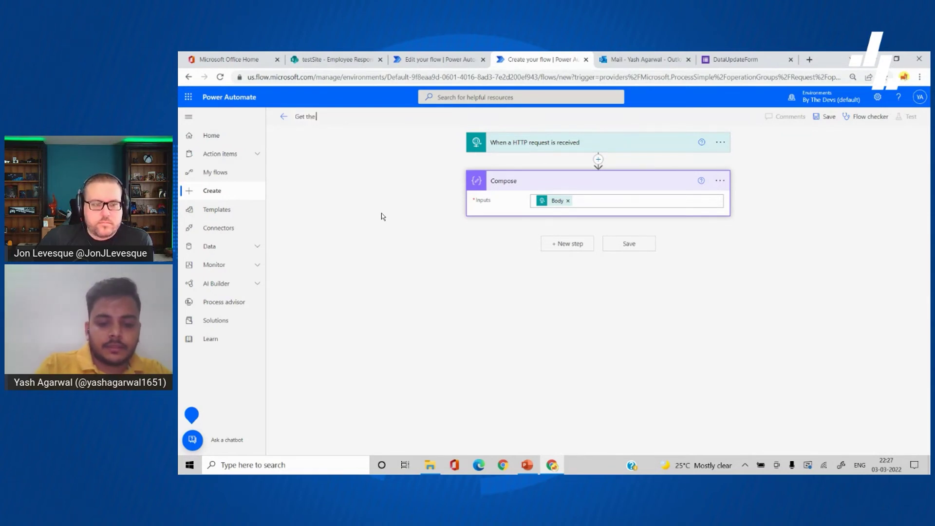
{"action": "type", "text": " updated data an"}
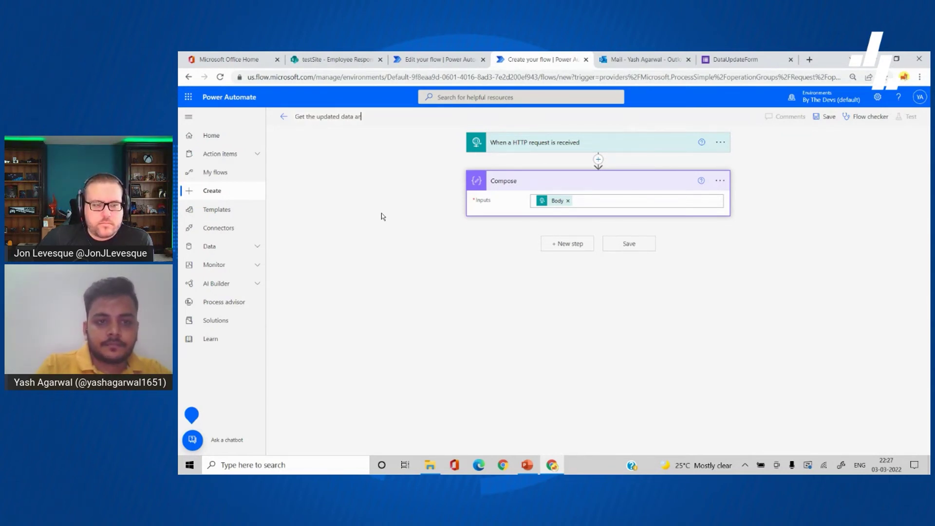
{"action": "type", "text": "d up"}
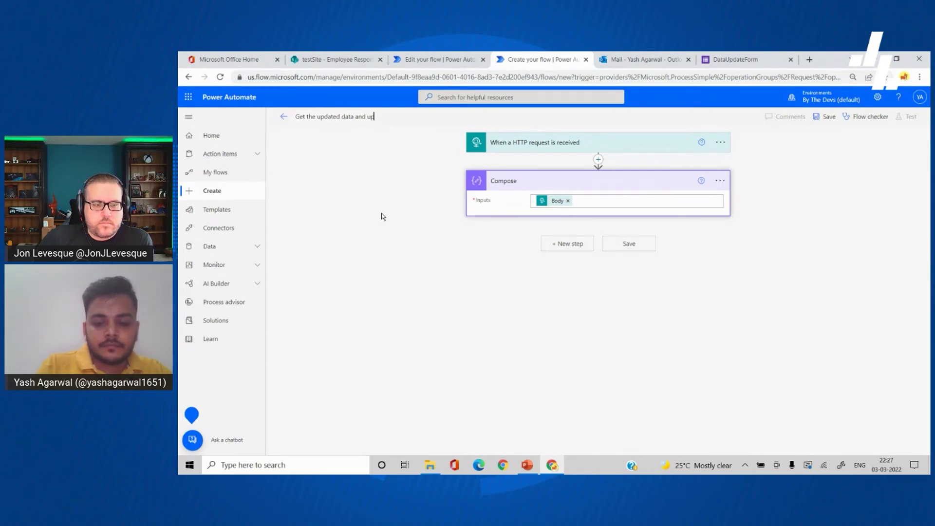
{"action": "type", "text": " update sha"}
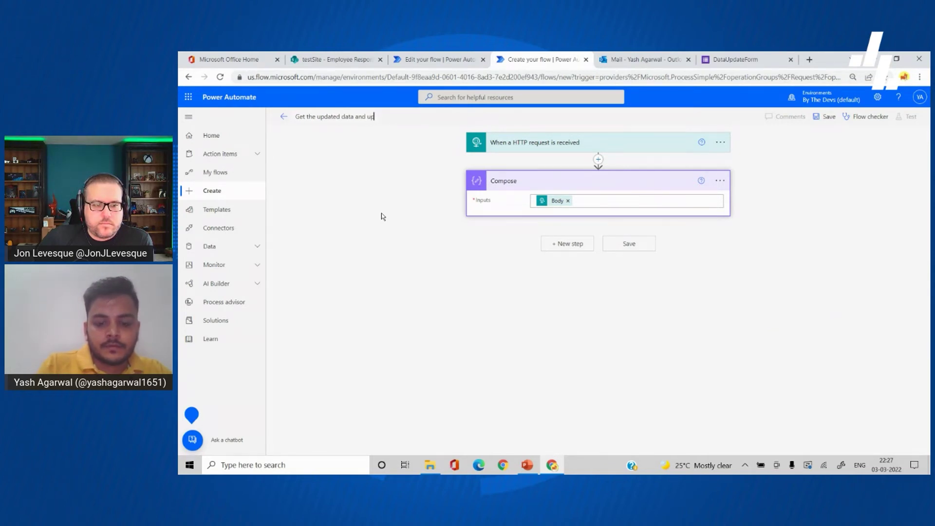
{"action": "type", "text": "oint"}
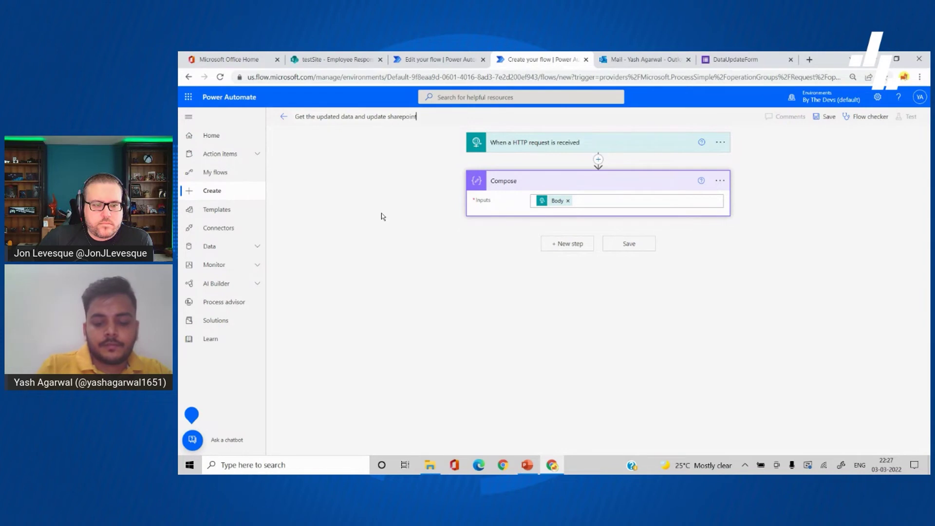
{"action": "left_click", "coordinate": [645, 244]}
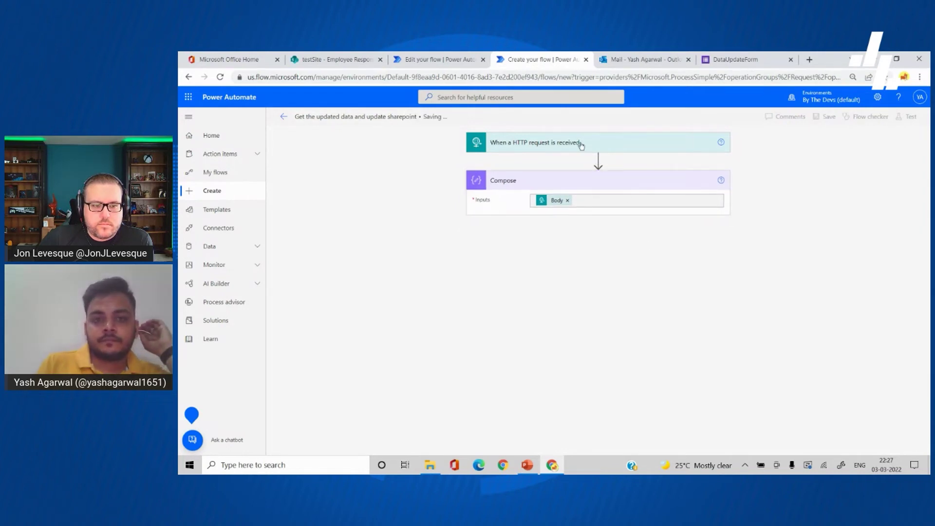
Step: Copy the trigger's HTTP POST URL and return to the Apps Script editor
{"action": "left_click", "coordinate": [576, 156]}
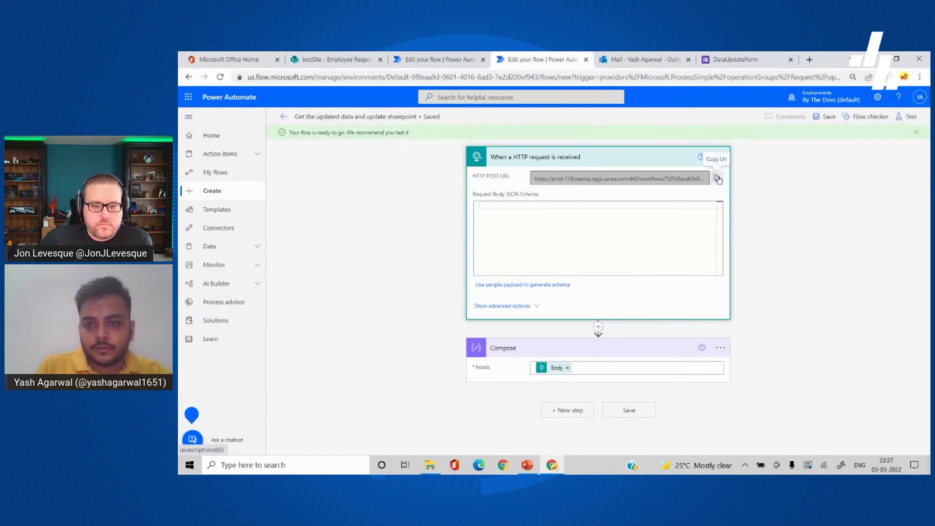
{"action": "left_click", "coordinate": [716, 177]}
{"action": "key", "text": "ctrl+super+Left"}
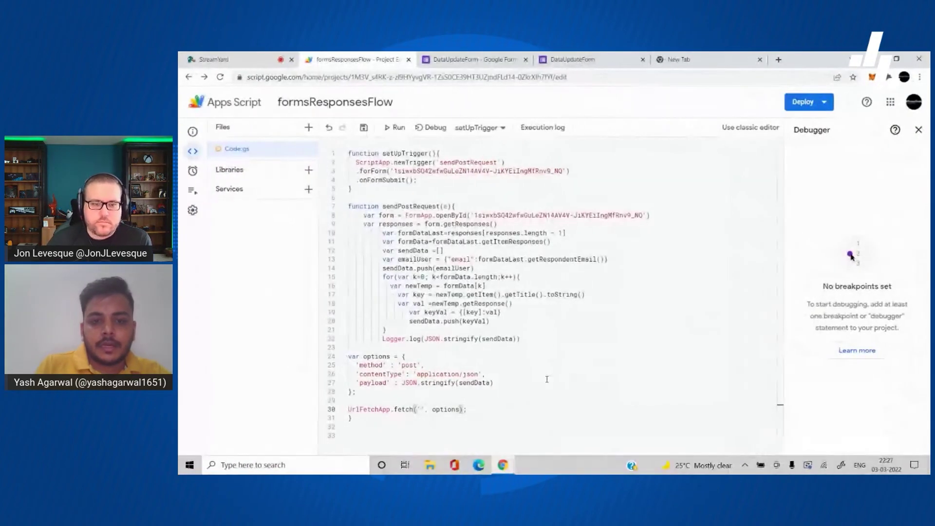
Step: Paste the flow's HTTP POST URL into the UrlFetchApp.fetch call and save the script project
{"action": "key", "text": "ctrl+v"}
{"action": "left_click", "coordinate": [616, 337]}
{"action": "key", "text": "ctrl+s"}
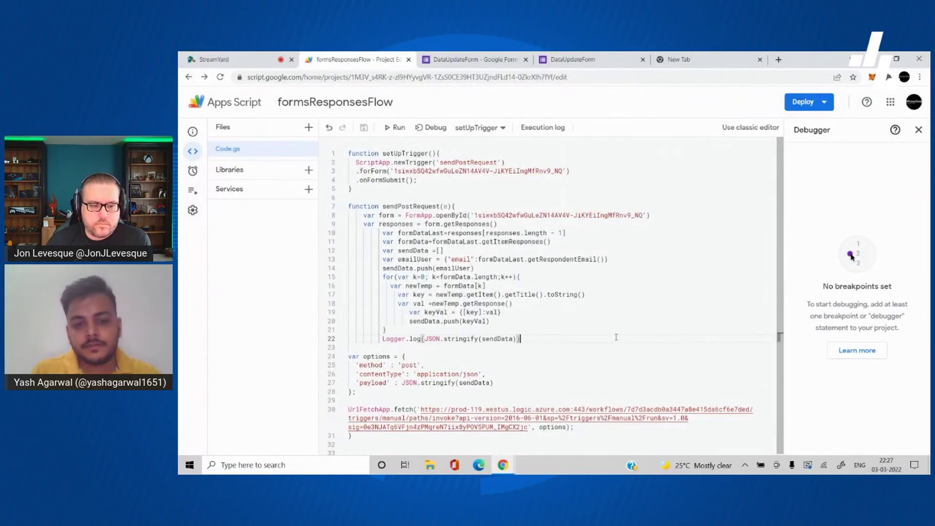
Step: Run the setUpTrigger function until execution completes, then close the execution log
{"action": "scroll", "coordinate": [616, 337], "scroll_direction": "down", "scroll_amount": 1}
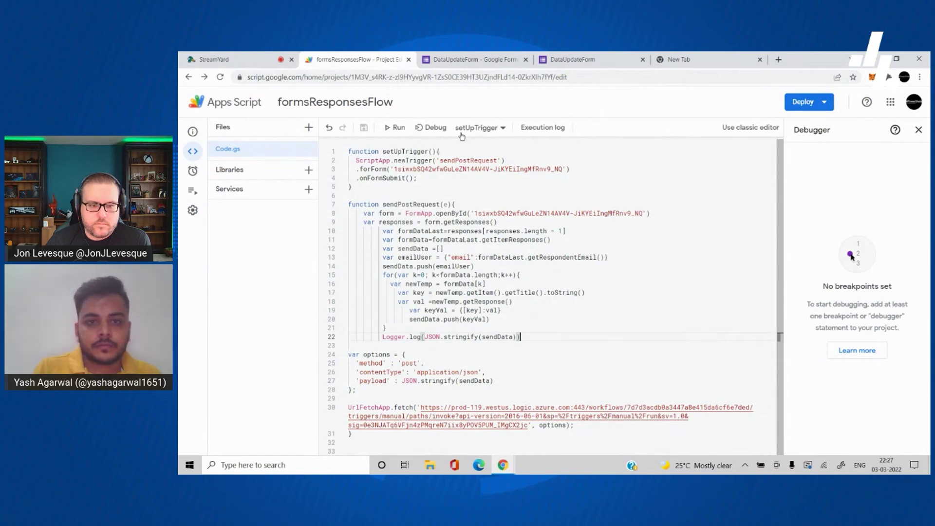
{"action": "left_click", "coordinate": [431, 127]}
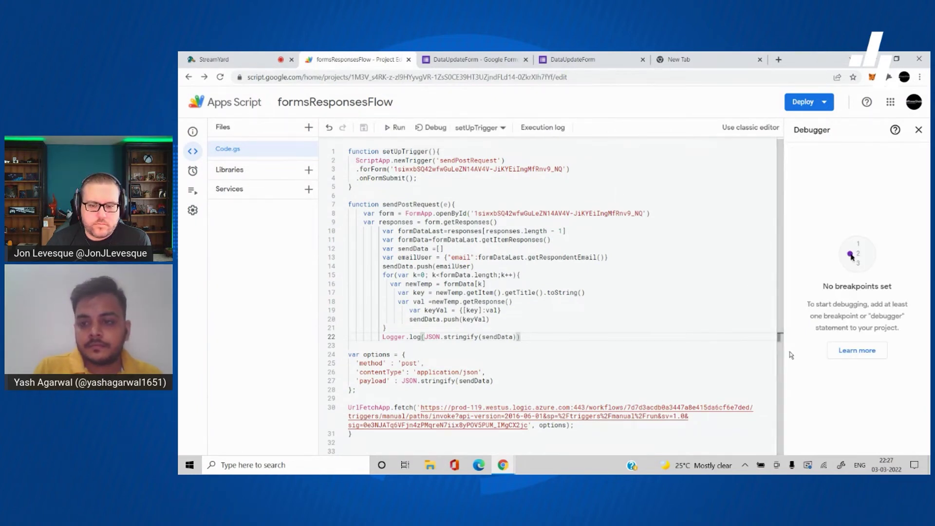
{"action": "left_click", "coordinate": [396, 127]}
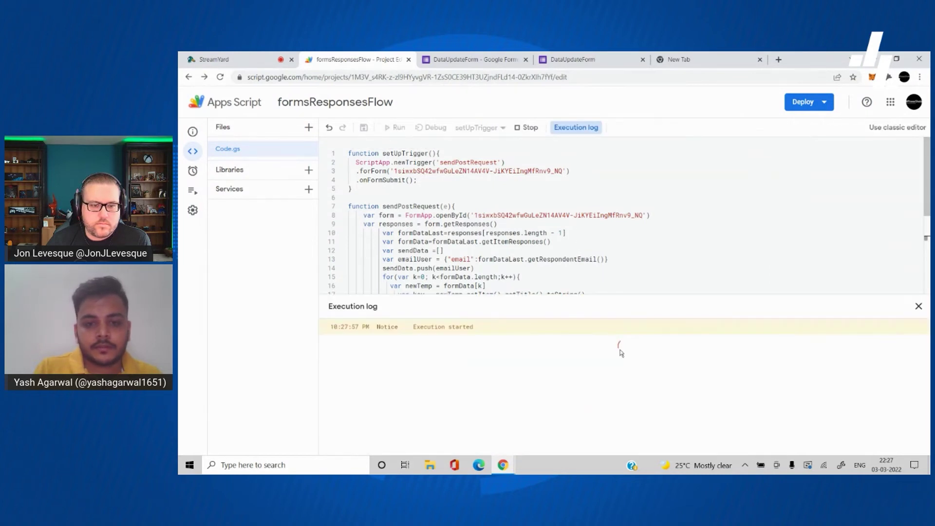
{"action": "left_click", "coordinate": [602, 241]}
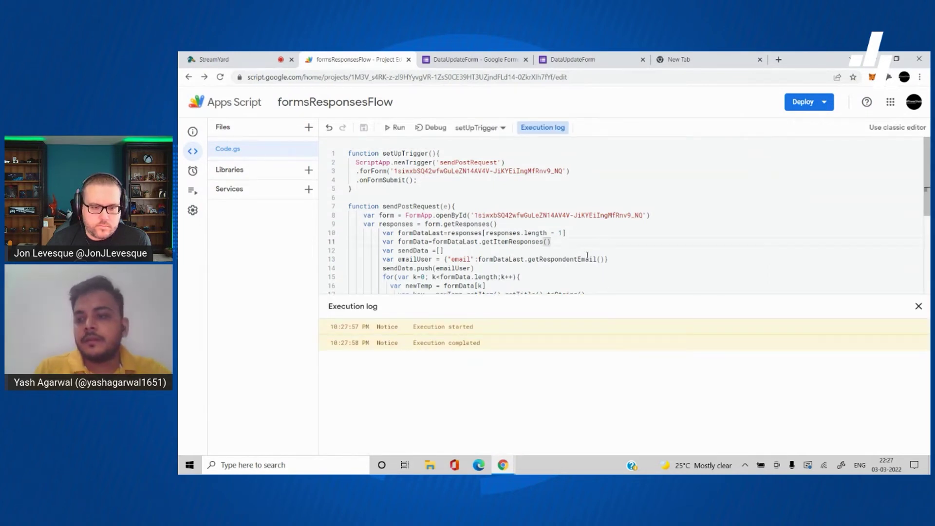
{"action": "left_click", "coordinate": [919, 306]}
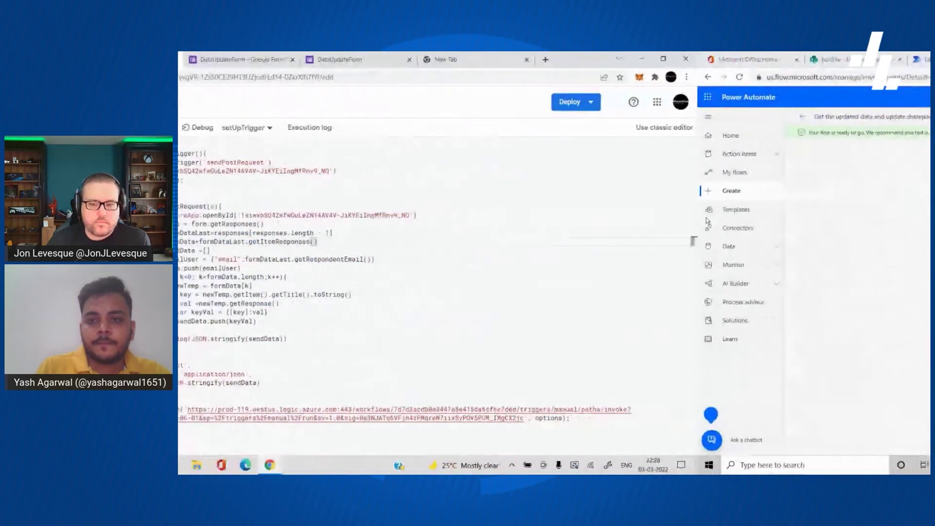
Step: Submit the DataUpdateForm with the middle name removed and the phone number changed to 09
{"action": "left_click", "coordinate": [602, 158]}
{"action": "left_click", "coordinate": [744, 59]}
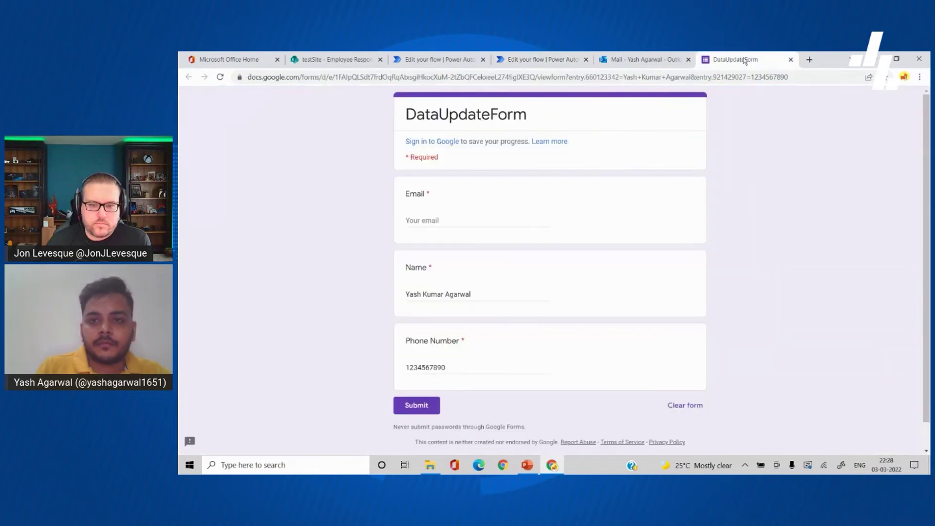
{"action": "double_click", "coordinate": [431, 295]}
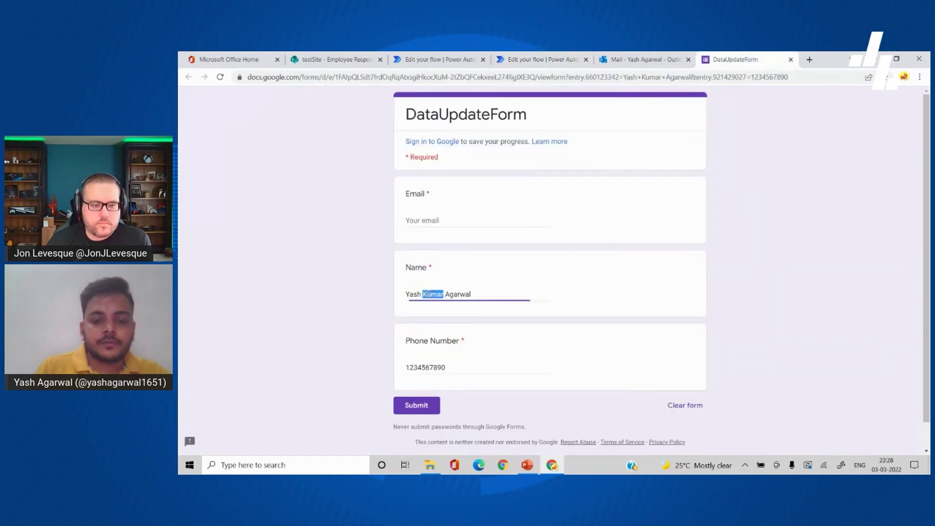
{"action": "key", "text": "BackSpace"}
{"action": "key", "text": "BackSpace"}
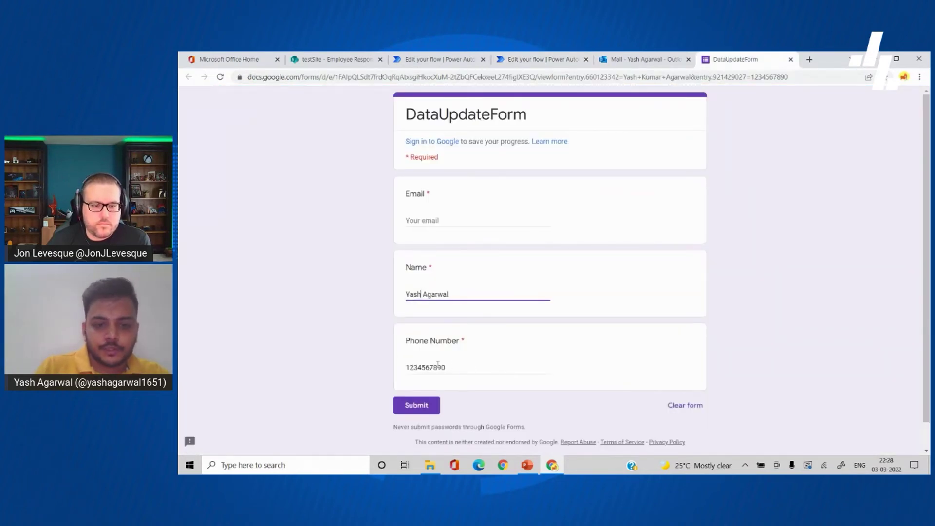
{"action": "double_click", "coordinate": [438, 366]}
{"action": "type", "text": "0987654321"}
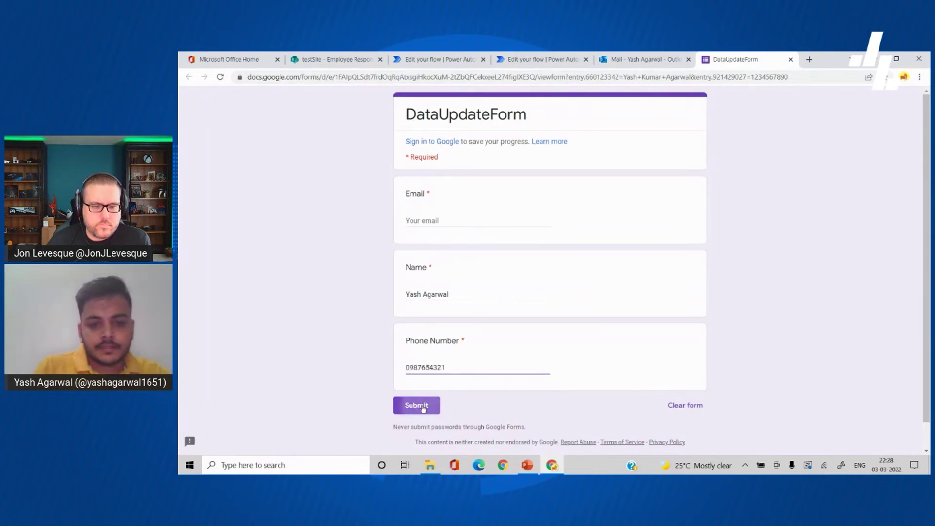
{"action": "left_click", "coordinate": [428, 403]}
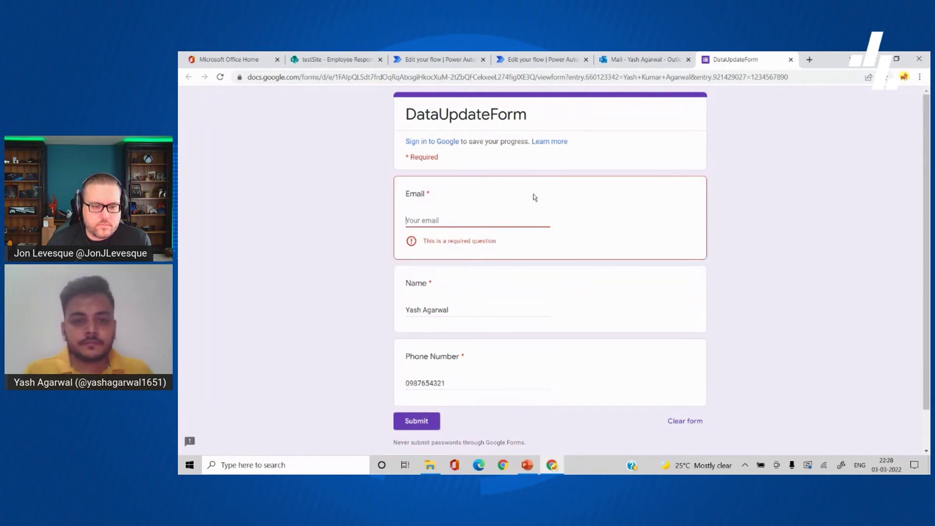
{"action": "left_click", "coordinate": [526, 58]}
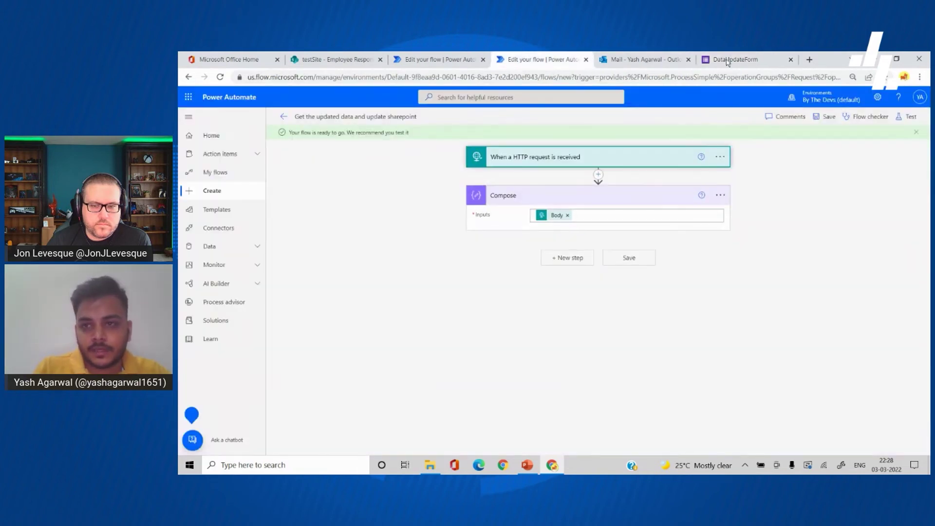
Step: Copy the Power Automate account e-mail into the form's Email field and submit again
{"action": "left_click", "coordinate": [920, 97]}
{"action": "triple_click", "coordinate": [880, 155]}
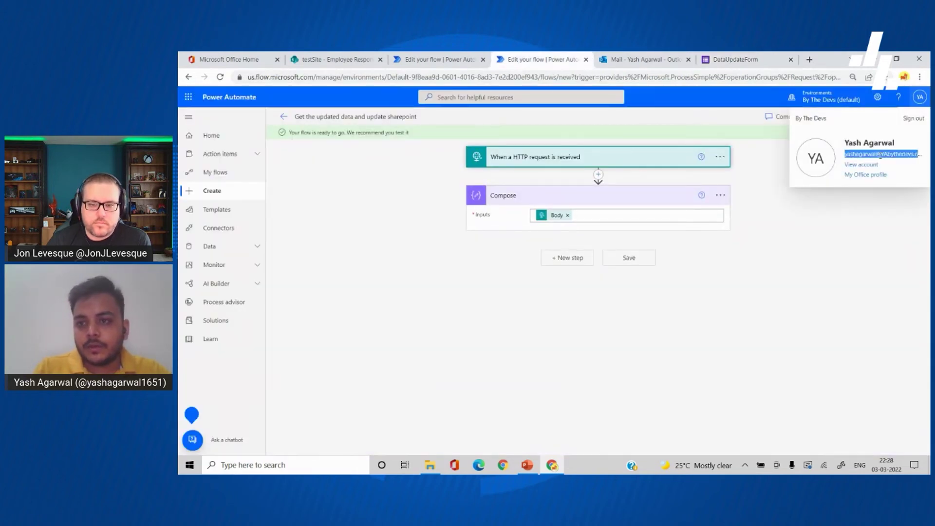
{"action": "key", "text": "ctrl+c"}
{"action": "left_click", "coordinate": [735, 59]}
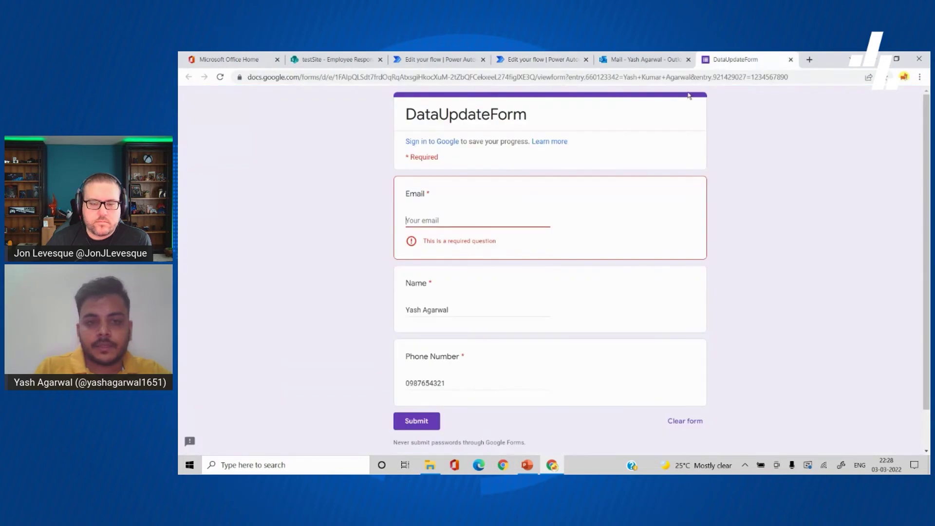
{"action": "key", "text": "ctrl+v"}
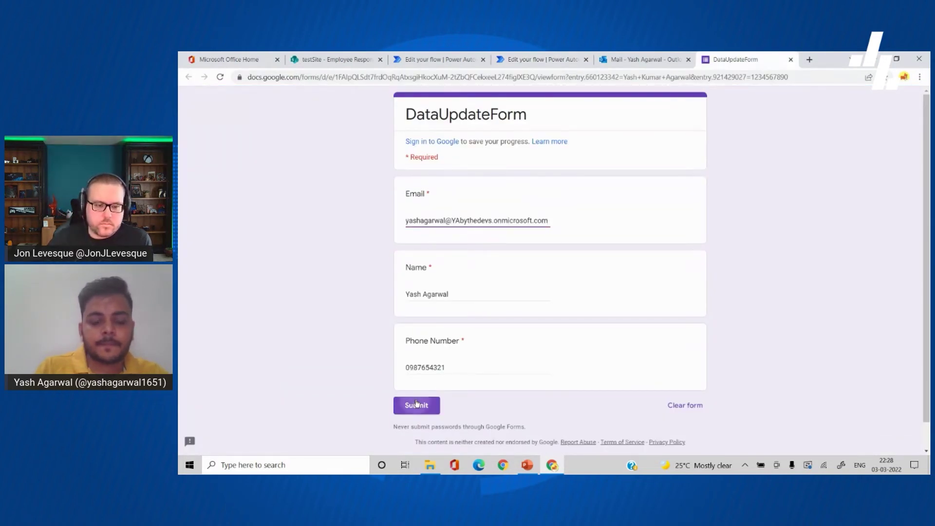
{"action": "left_click", "coordinate": [417, 404]}
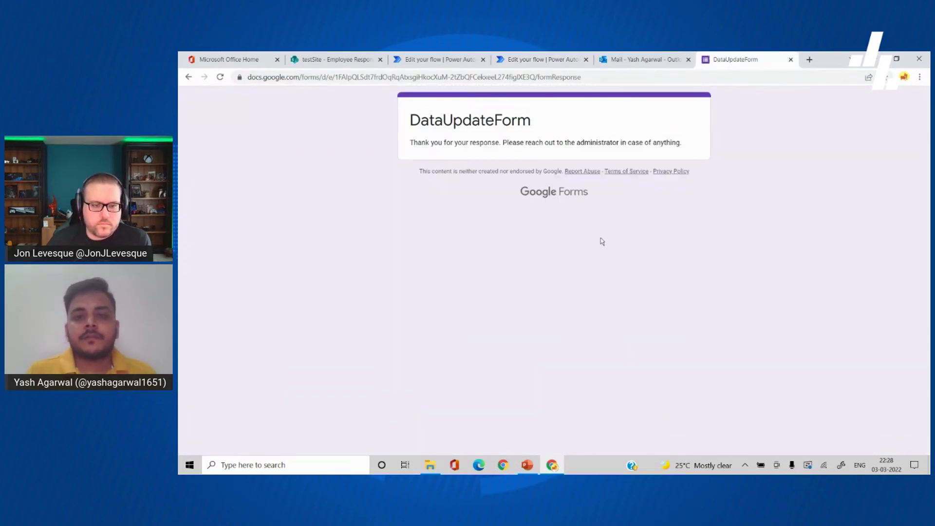
{"action": "left_click", "coordinate": [523, 63]}
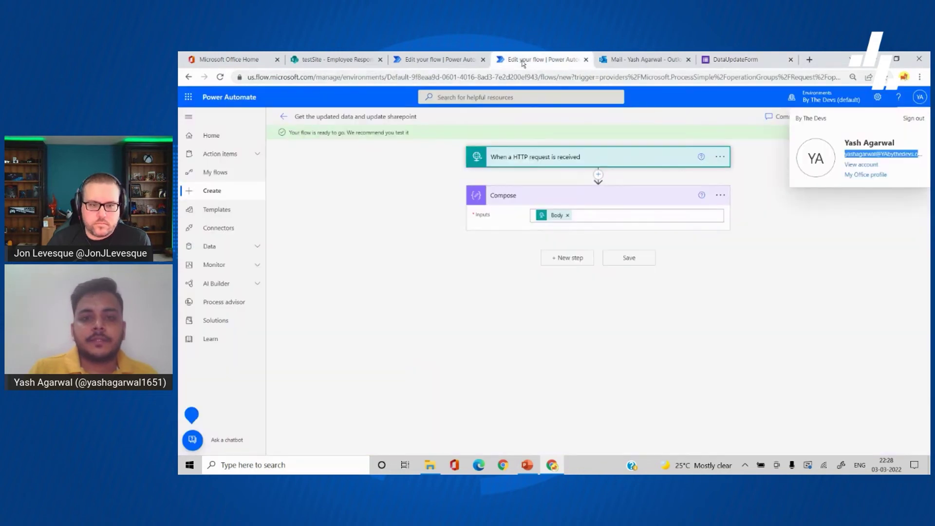
Step: Open the latest successful run and inspect Compose's JSON with email, Name and Phone Number, then reopen editing
{"action": "left_click", "coordinate": [284, 117]}
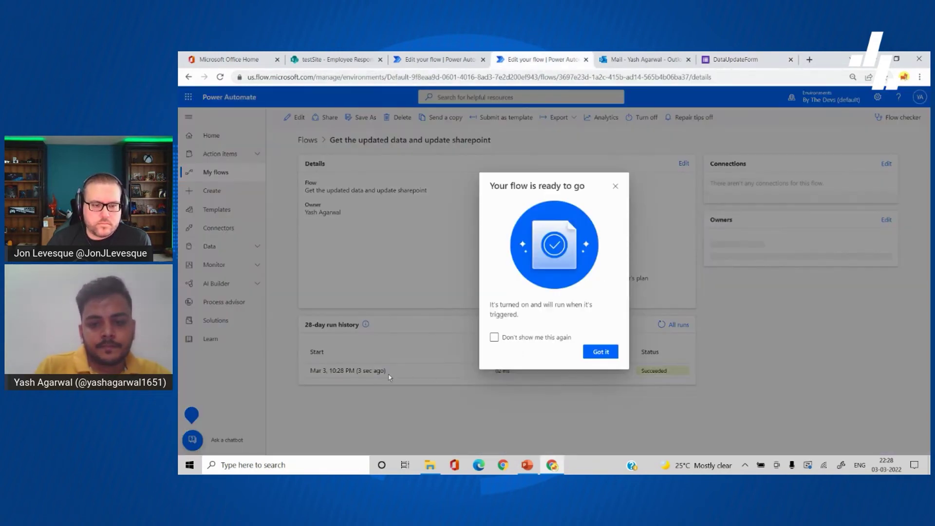
{"action": "left_click", "coordinate": [600, 352]}
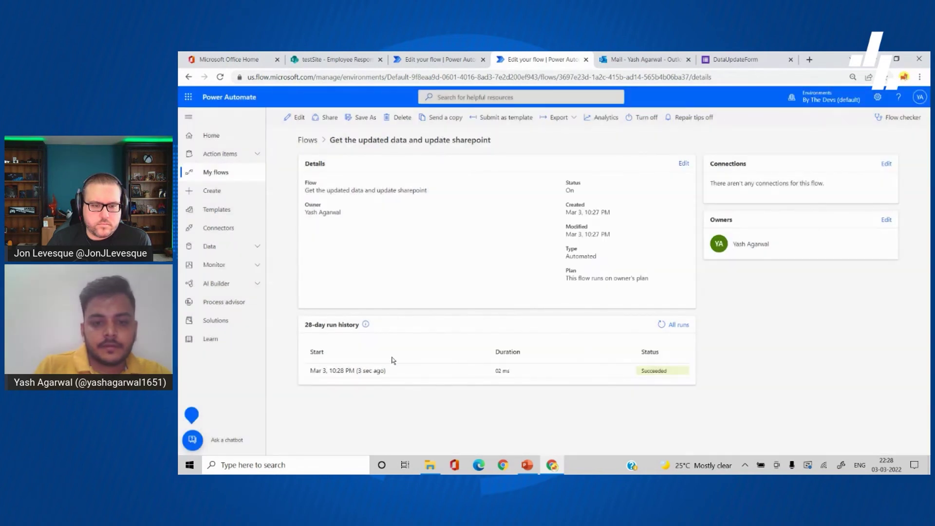
{"action": "left_click", "coordinate": [362, 371]}
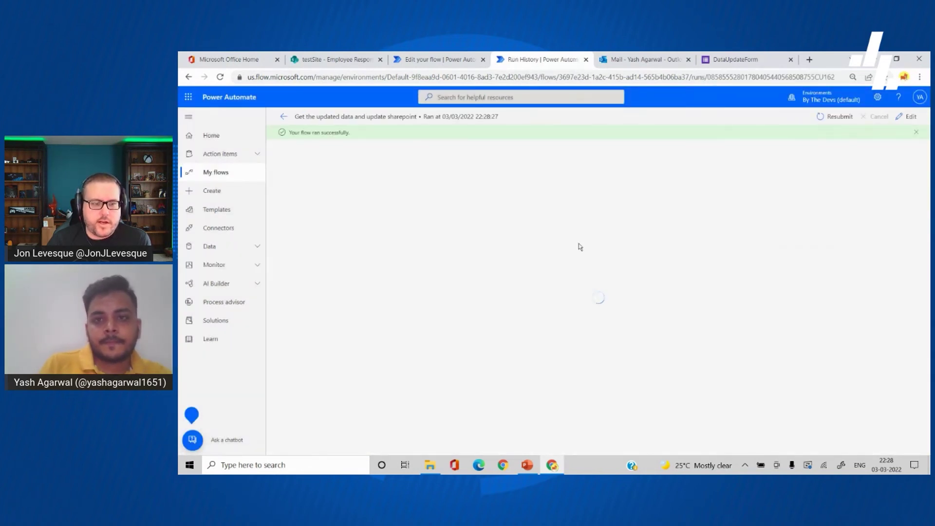
{"action": "left_click", "coordinate": [586, 197]}
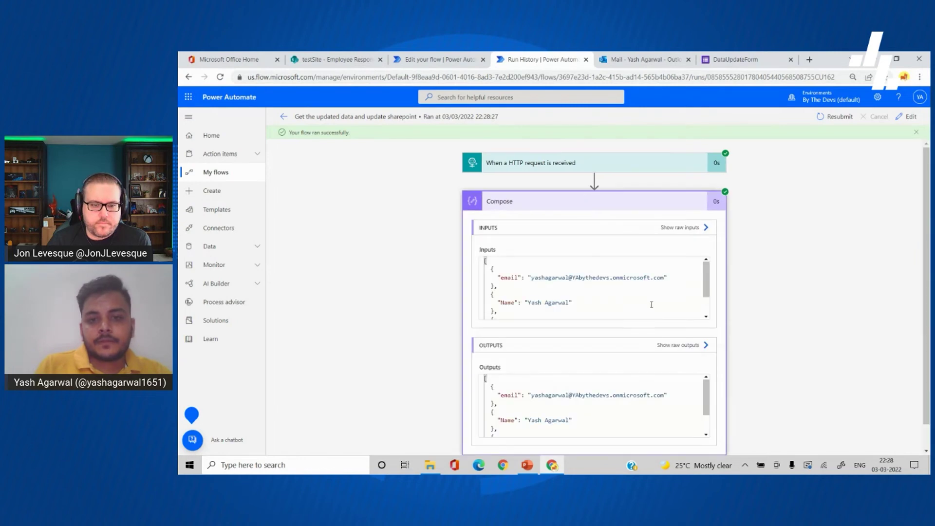
{"action": "scroll", "coordinate": [605, 265], "scroll_direction": "down", "scroll_amount": 3}
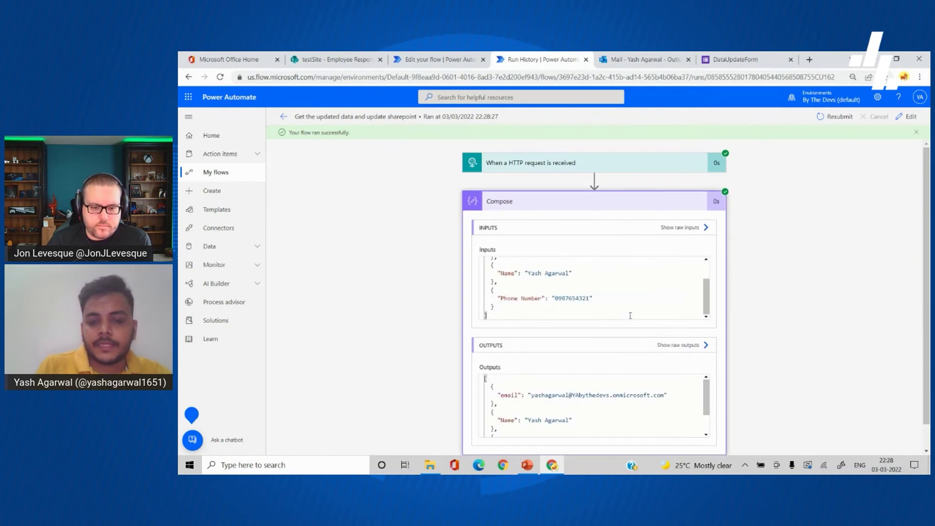
{"action": "scroll", "coordinate": [586, 300], "scroll_direction": "up", "scroll_amount": 3}
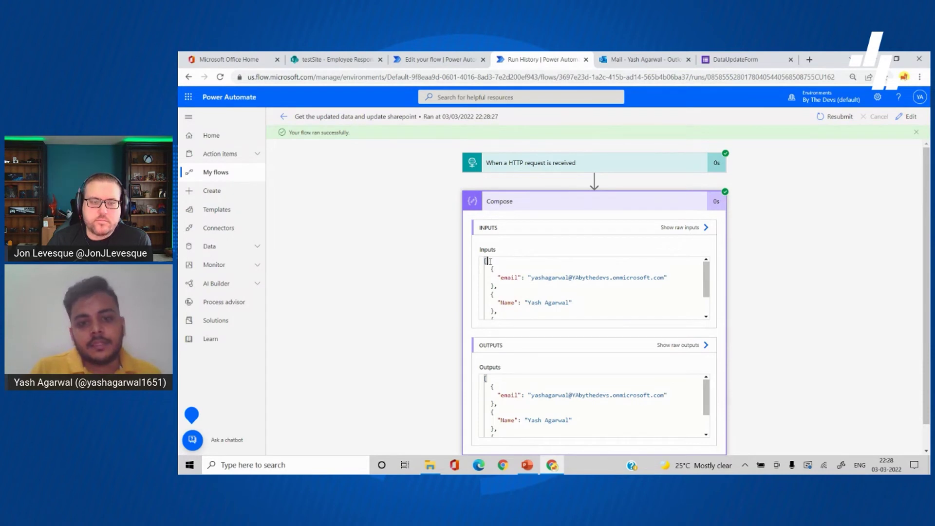
{"action": "left_click_drag", "start_coordinate": [503, 288], "coordinate": [491, 269]}
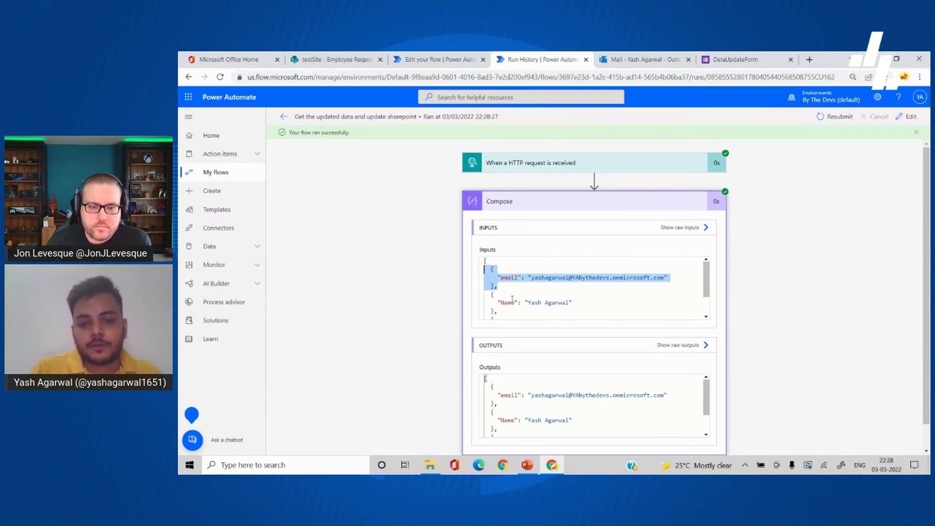
{"action": "scroll", "coordinate": [514, 292], "scroll_direction": "down", "scroll_amount": 2}
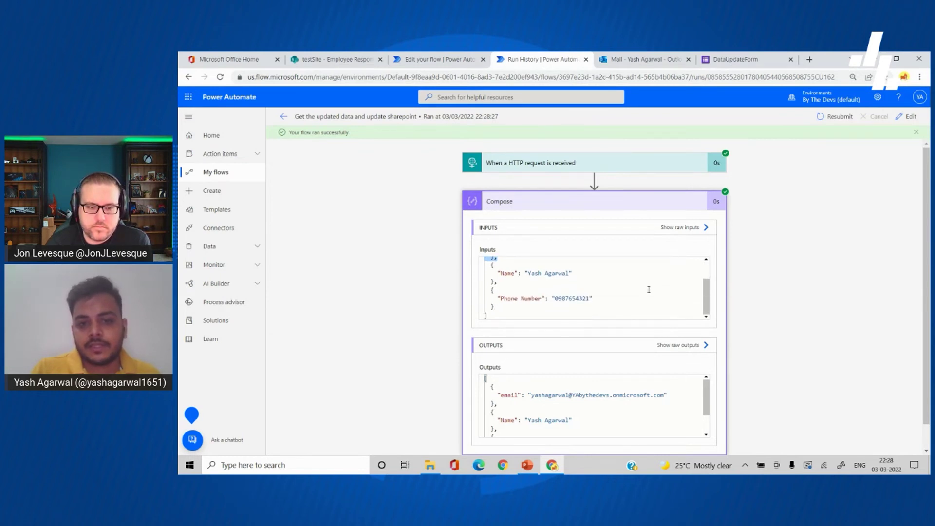
{"action": "scroll", "coordinate": [738, 282], "scroll_direction": "down", "scroll_amount": 1}
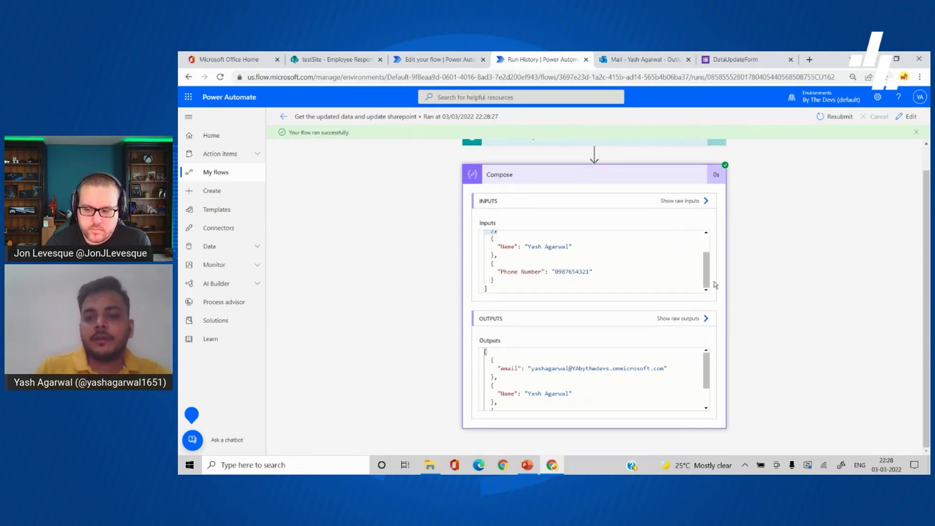
{"action": "scroll", "coordinate": [738, 228], "scroll_direction": "up", "scroll_amount": 1}
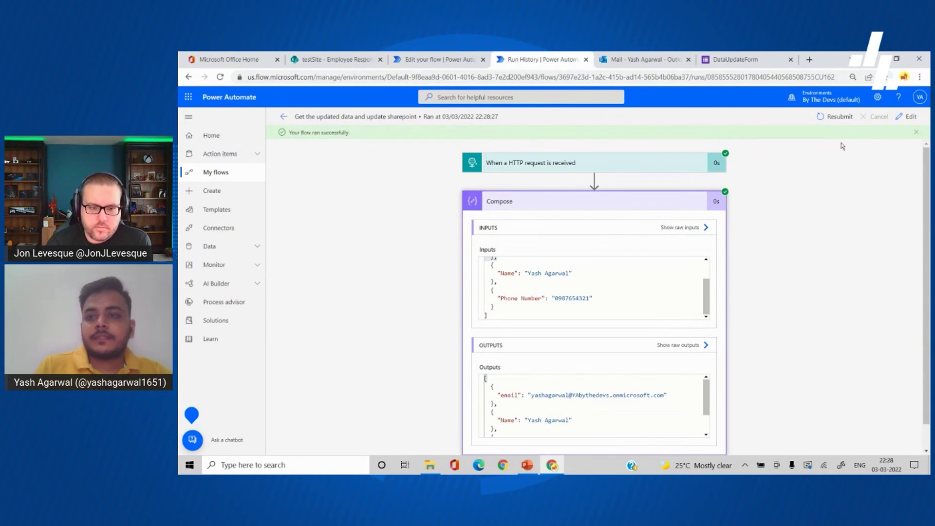
{"action": "left_click", "coordinate": [906, 117]}
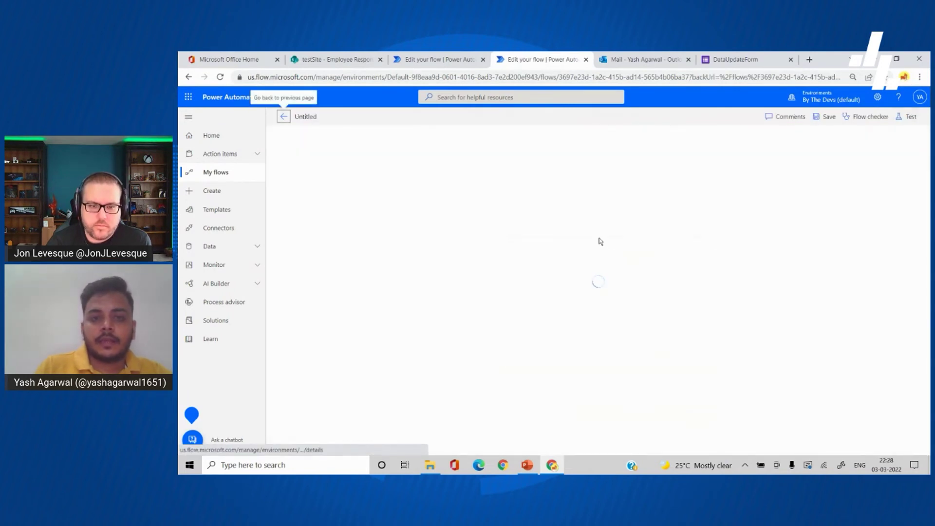
Step: Add a SharePoint Get items step on testSite's Employee Responses list with advanced options shown
{"action": "left_click", "coordinate": [570, 218]}
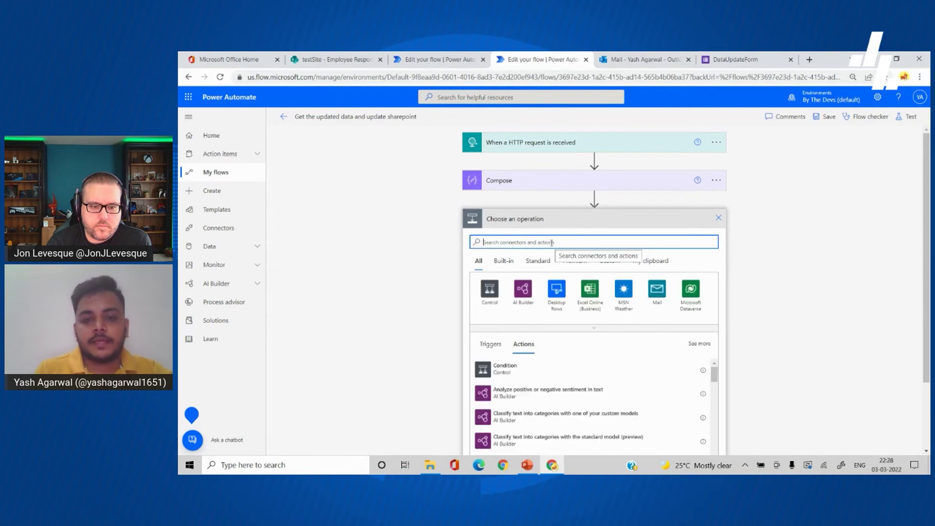
{"action": "type", "text": "get items"}
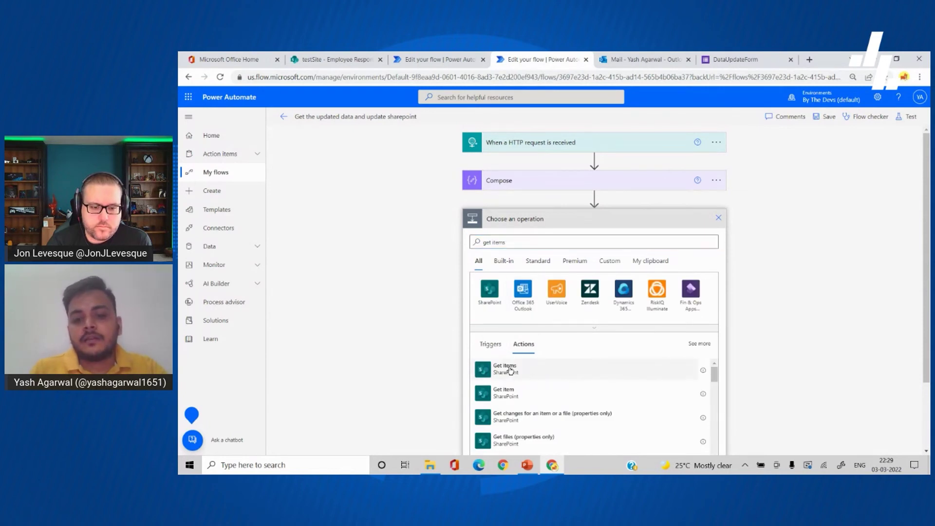
{"action": "left_click", "coordinate": [510, 370]}
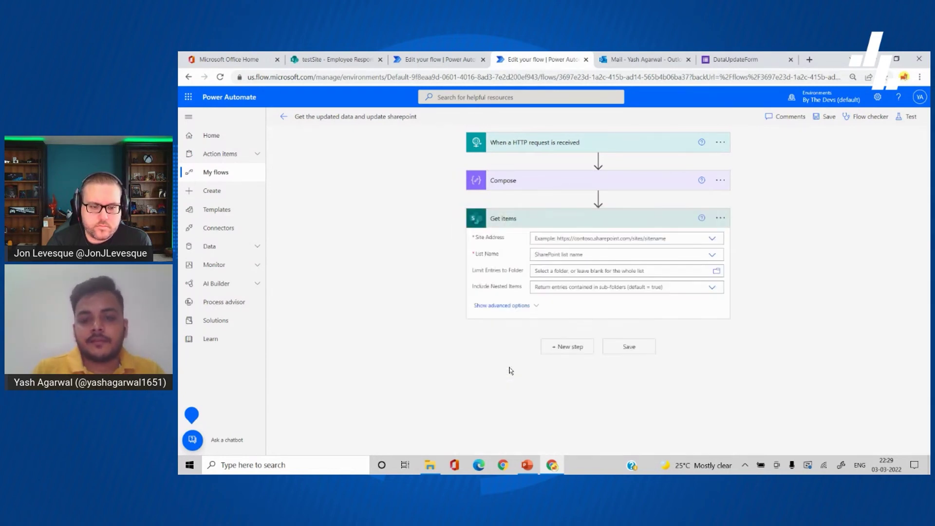
{"action": "left_click", "coordinate": [611, 238]}
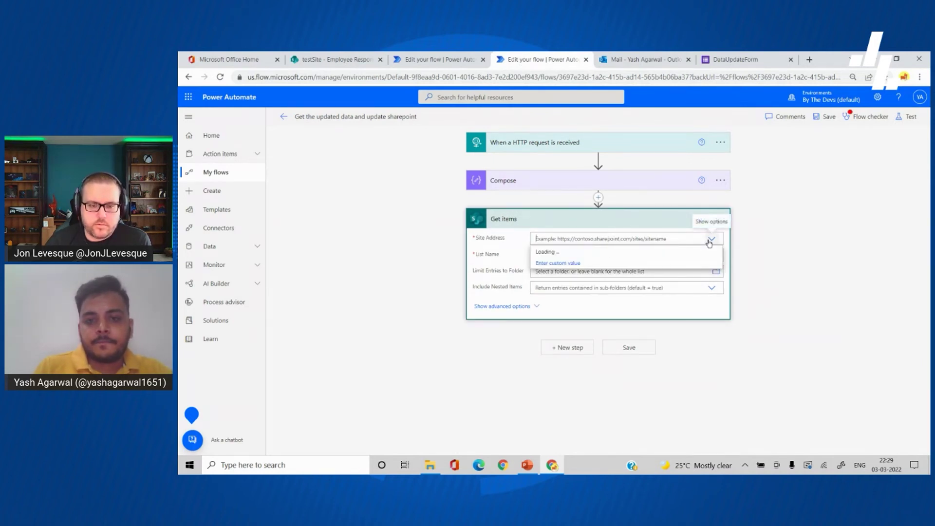
{"action": "left_click", "coordinate": [643, 252]}
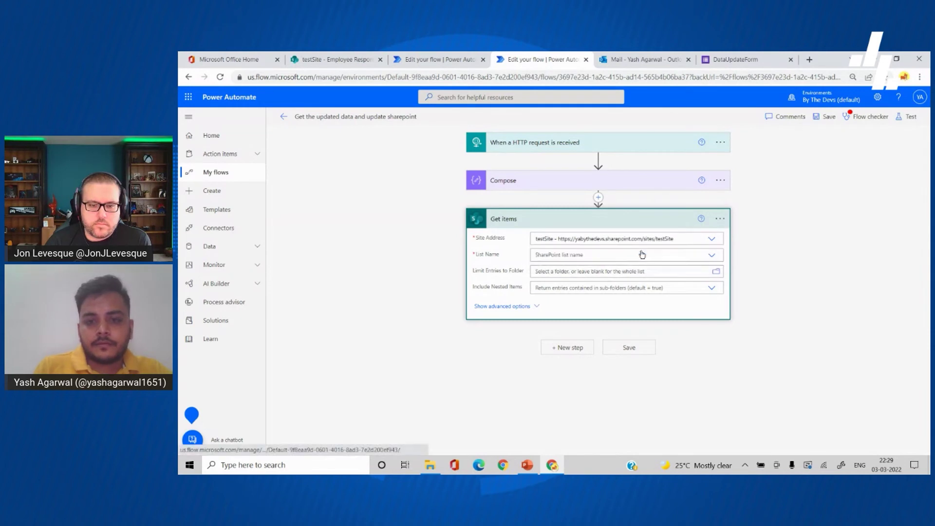
{"action": "left_click", "coordinate": [601, 257]}
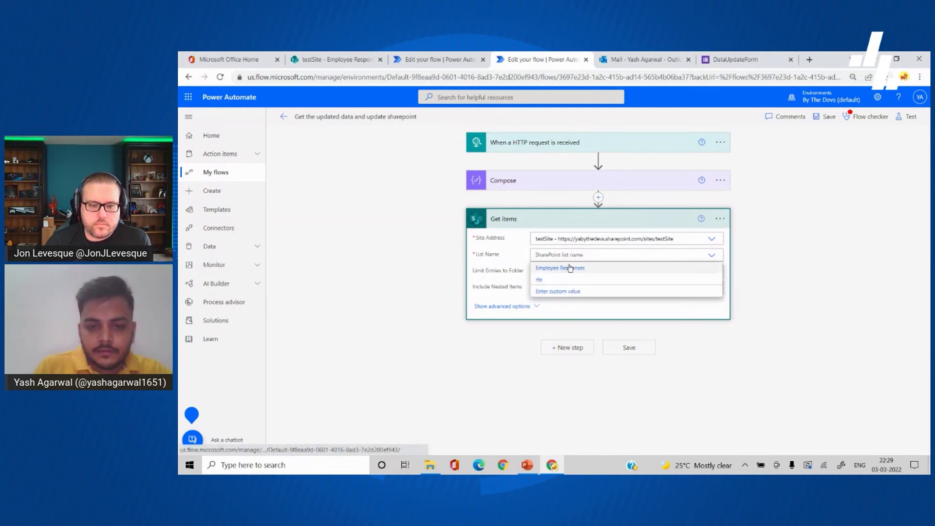
{"action": "left_click", "coordinate": [549, 268]}
{"action": "left_click", "coordinate": [523, 306]}
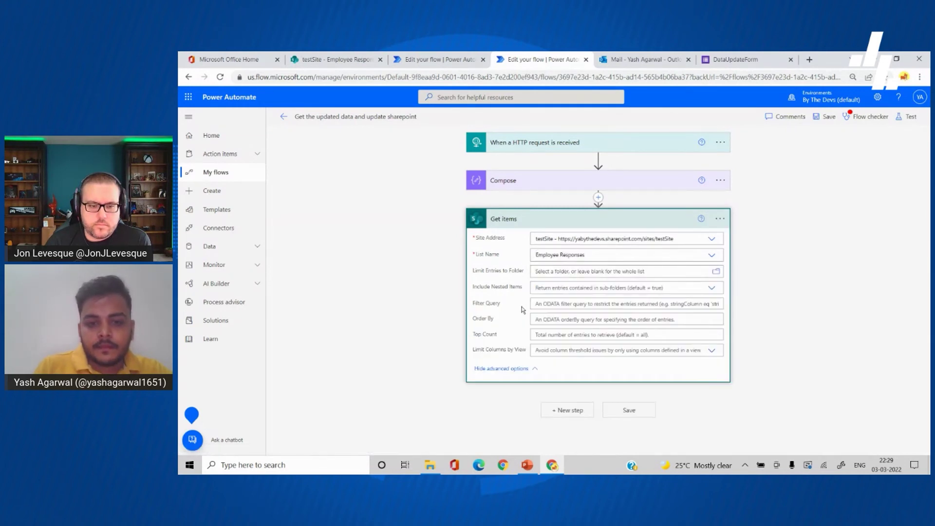
{"action": "left_click", "coordinate": [552, 304]}
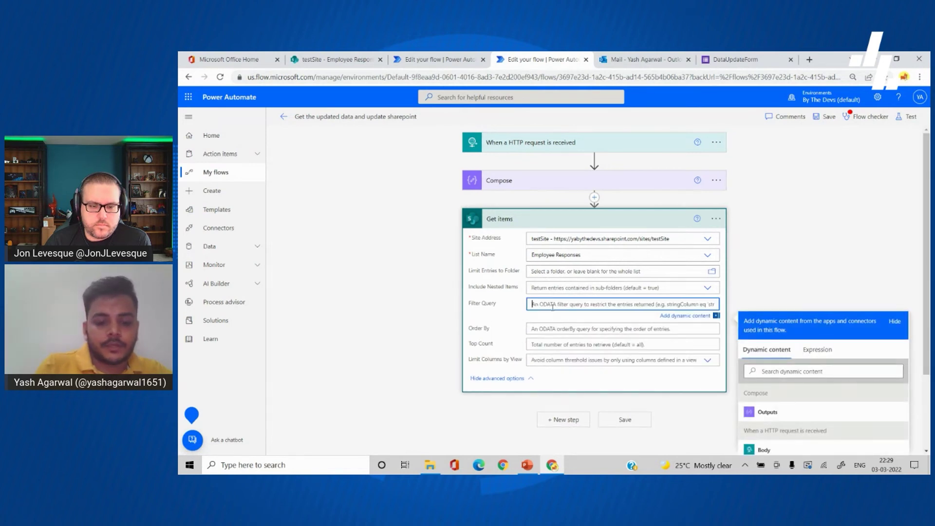
Step: Set the Get items Filter Query to Title eq triggerBody()[0]?['email']
{"action": "type", "text": "I"}
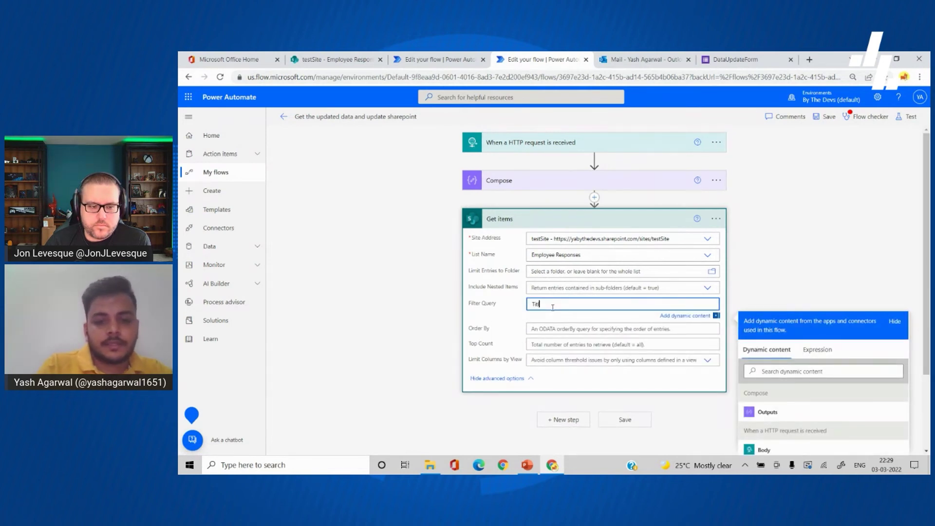
{"action": "type", "text": "itle eq "}
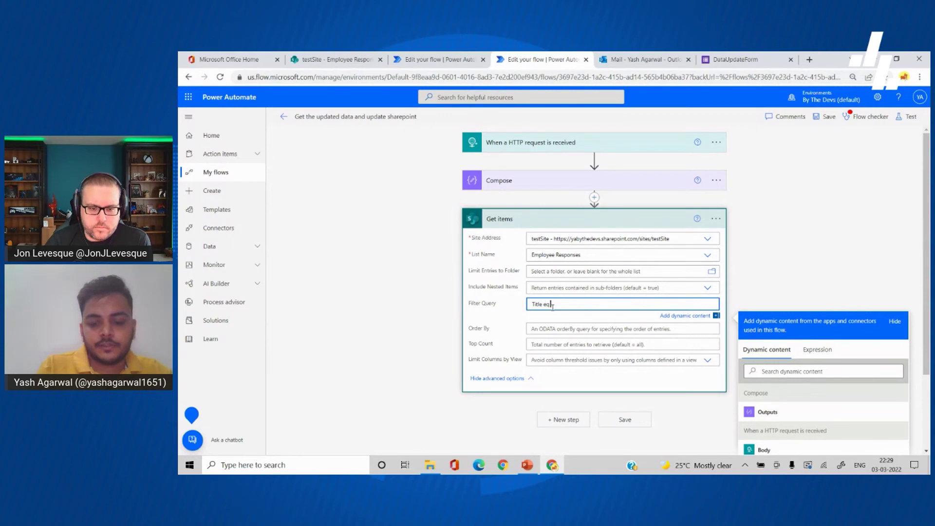
{"action": "type", "text": "'"}
{"action": "scroll", "coordinate": [626, 357], "scroll_direction": "down", "scroll_amount": 2}
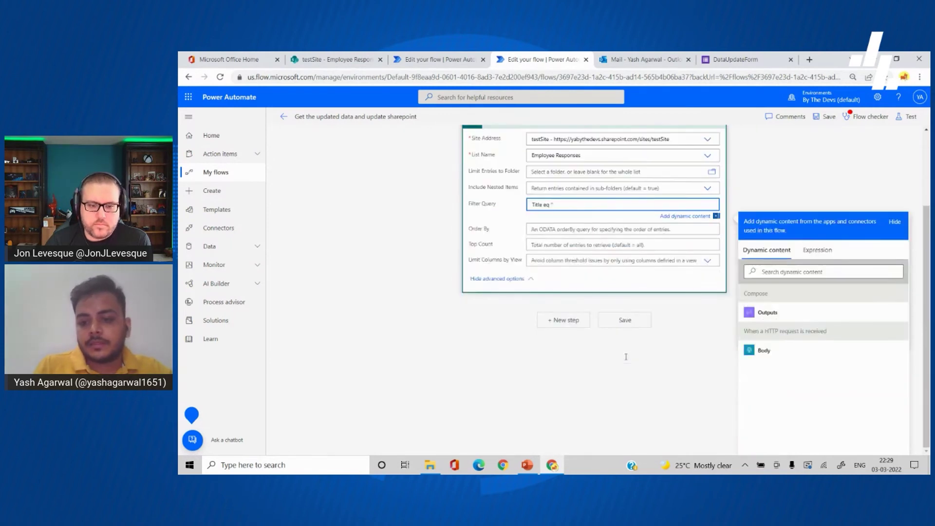
{"action": "left_click", "coordinate": [763, 351]}
{"action": "left_click", "coordinate": [564, 208]}
{"action": "left_click", "coordinate": [817, 252]}
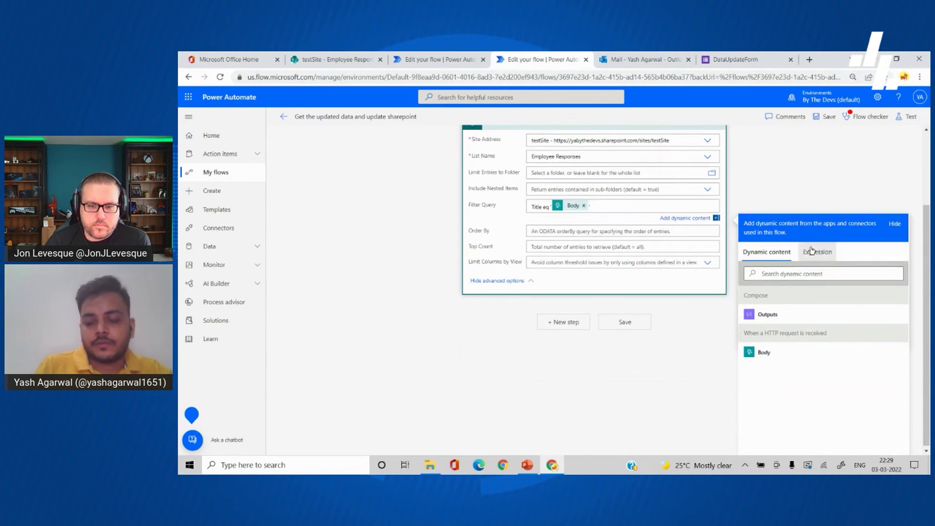
{"action": "type", "text": "@{triggerBody()}"}
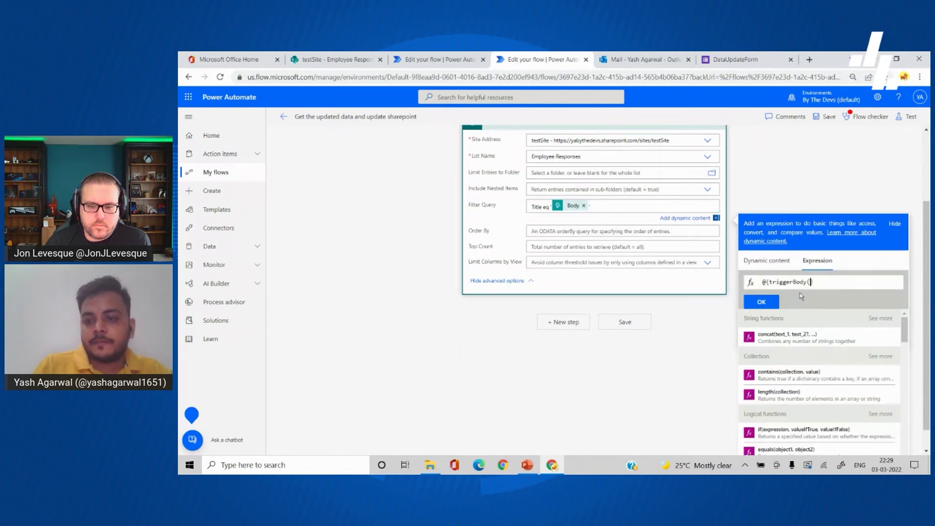
{"action": "key", "text": "BackSpace"}
{"action": "key", "text": "BackSpace"}
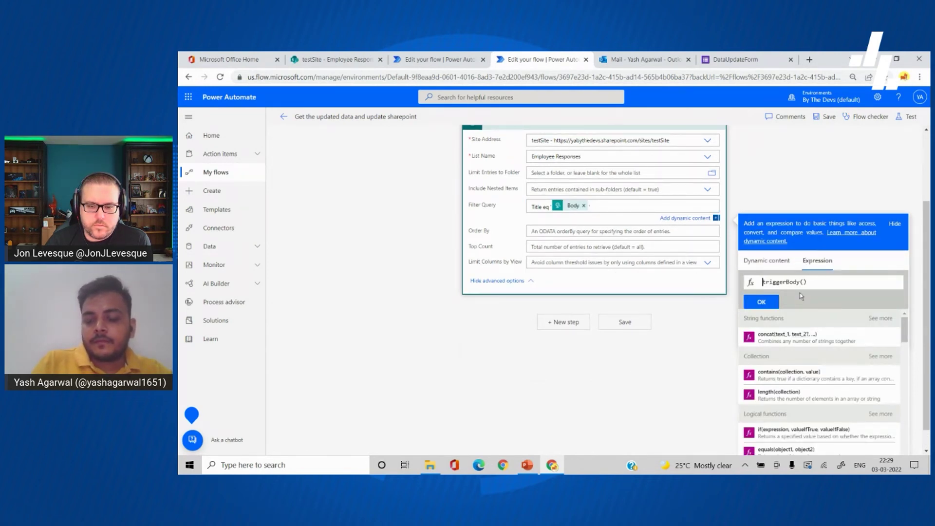
{"action": "key", "text": "End"}
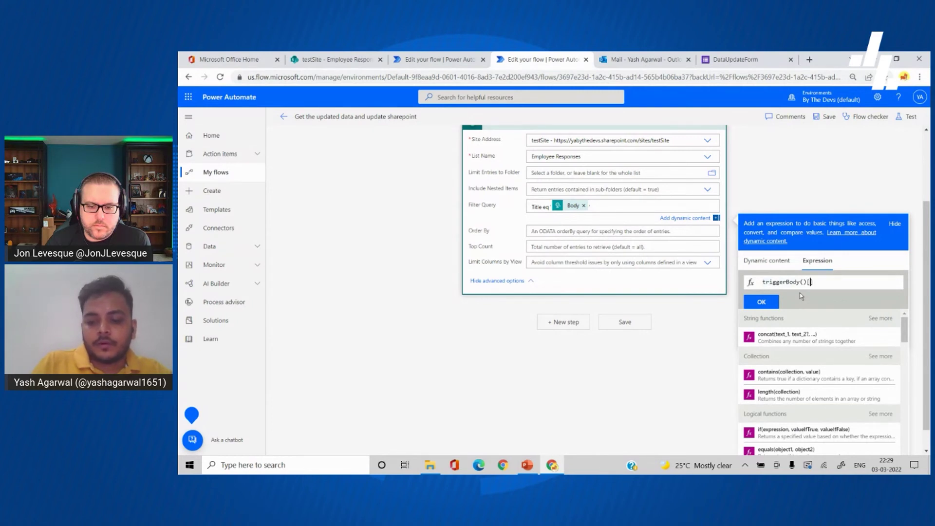
{"action": "type", "text": "[0]?[]"}
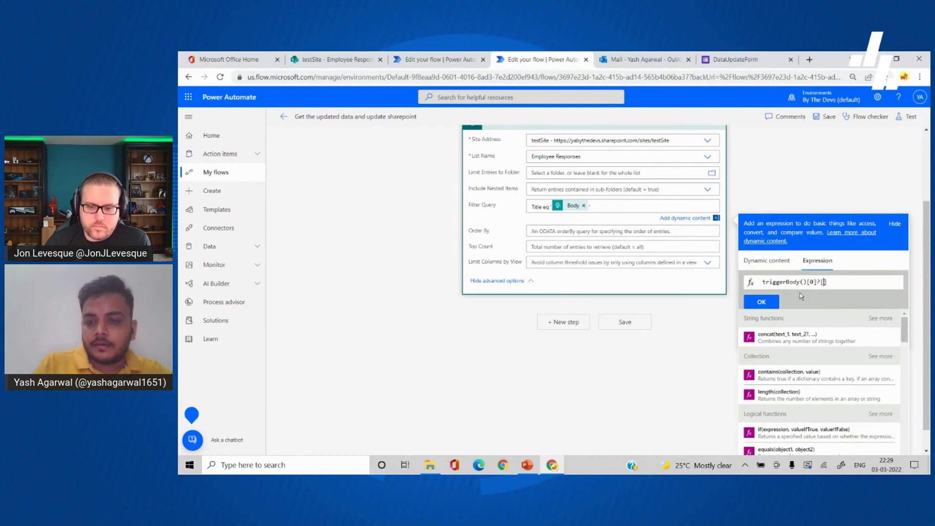
{"action": "type", "text": "'email"}
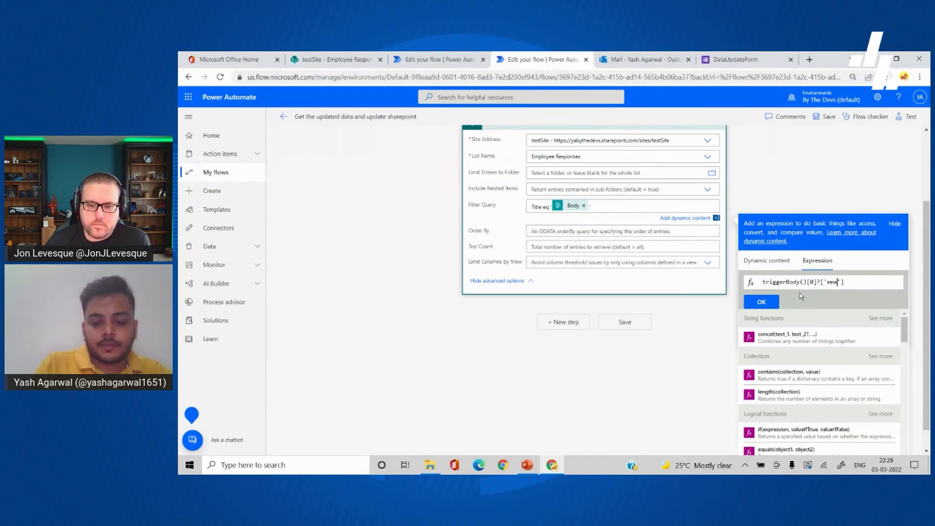
{"action": "left_click", "coordinate": [774, 304]}
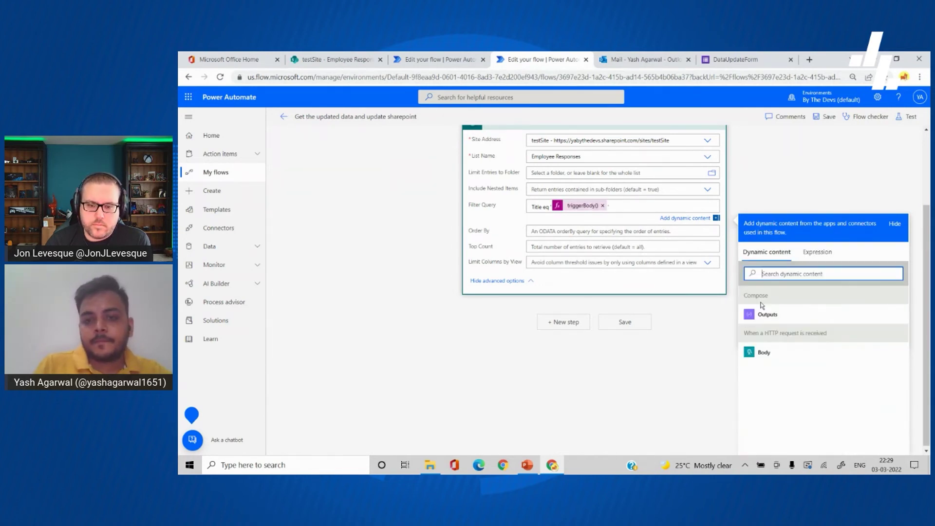
{"action": "left_click", "coordinate": [666, 394]}
Step: Add a SharePoint Update item step on testSite's Employee Responses list with Id set to the Get items ID
{"action": "left_click", "coordinate": [570, 412]}
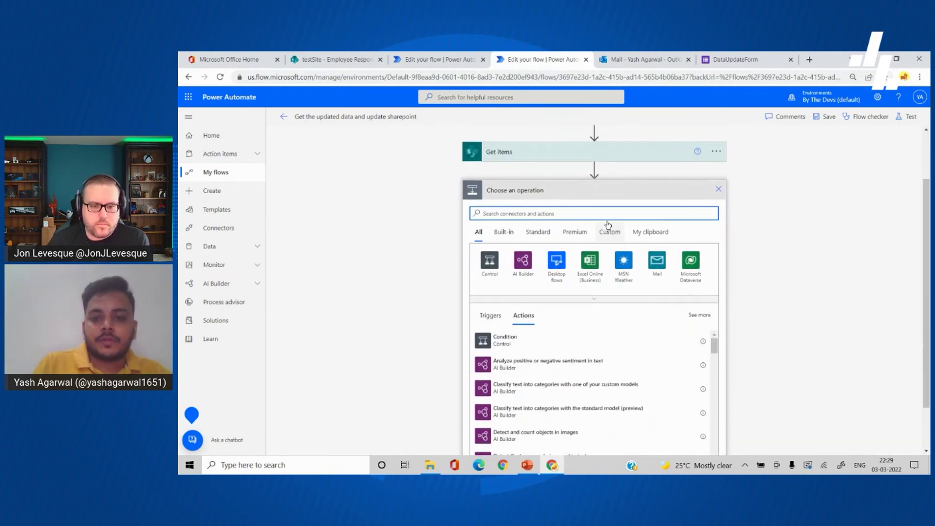
{"action": "type", "text": "update item"}
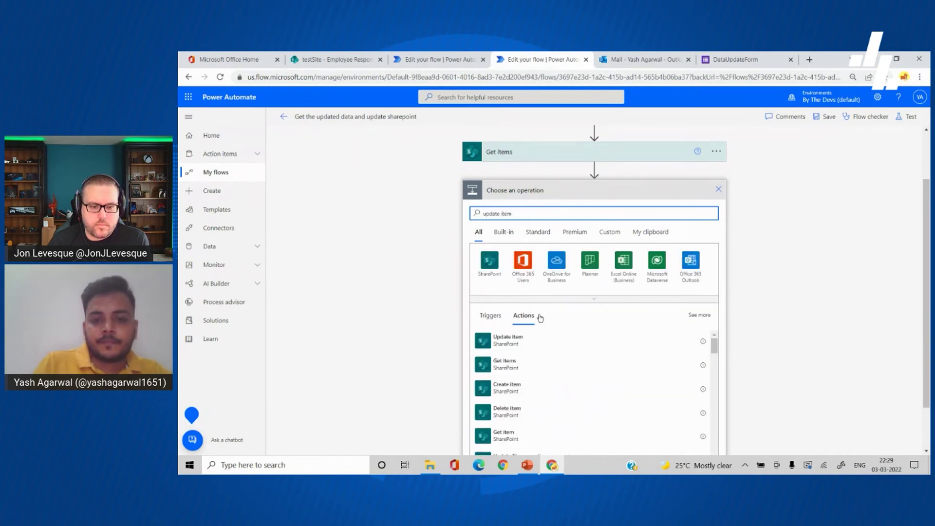
{"action": "left_click", "coordinate": [526, 350]}
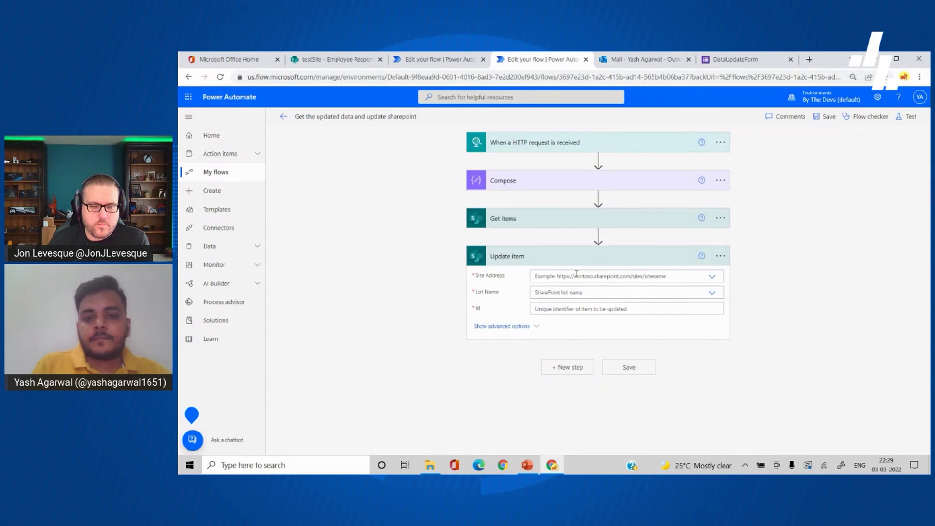
{"action": "left_click", "coordinate": [578, 275]}
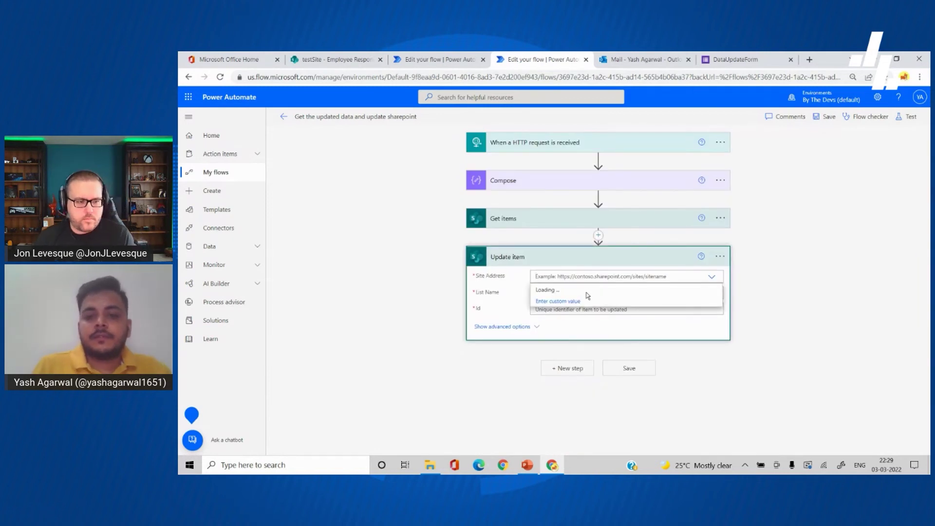
{"action": "left_click", "coordinate": [587, 291]}
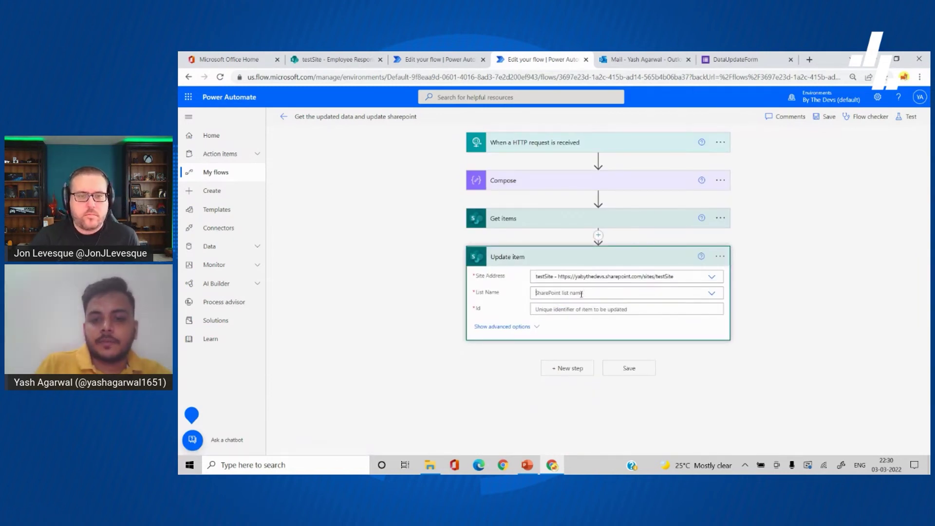
{"action": "left_click", "coordinate": [582, 294]}
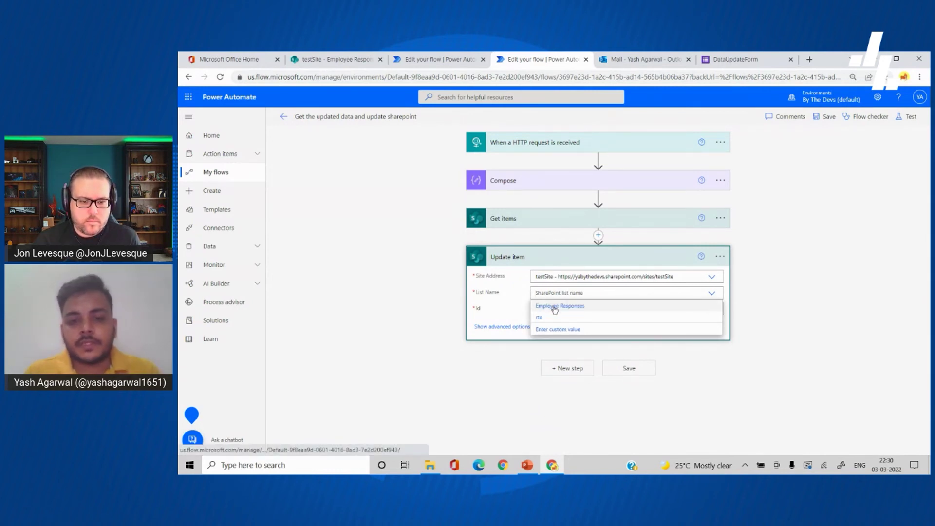
{"action": "left_click", "coordinate": [554, 310]}
{"action": "left_click", "coordinate": [582, 311]}
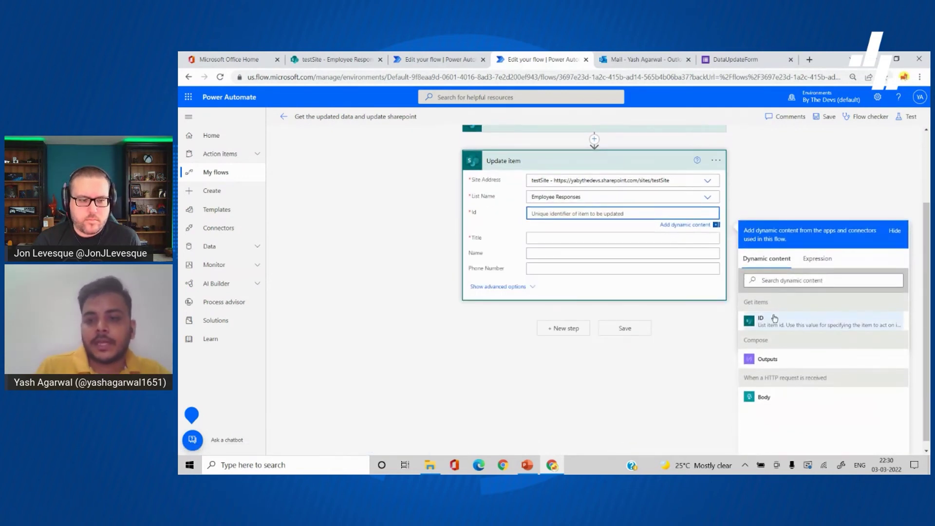
{"action": "left_click", "coordinate": [775, 319]}
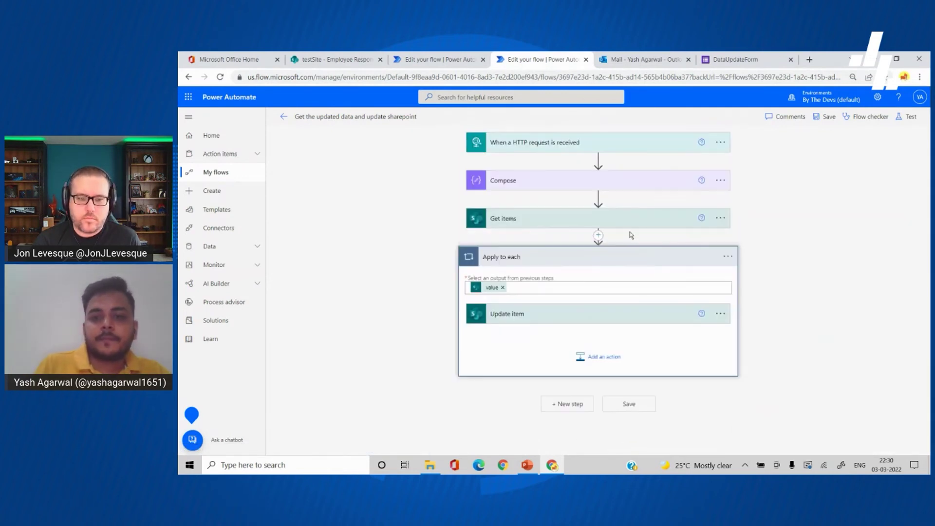
{"action": "left_click", "coordinate": [572, 322]}
{"action": "left_click", "coordinate": [539, 217]}
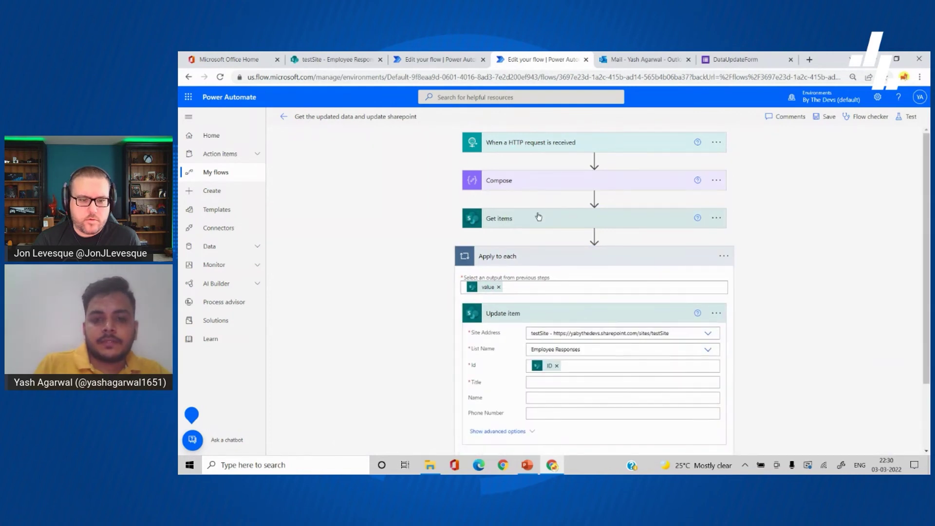
Step: Copy the filter's email expression and use it as the Update item Title
{"action": "left_click", "coordinate": [582, 224]}
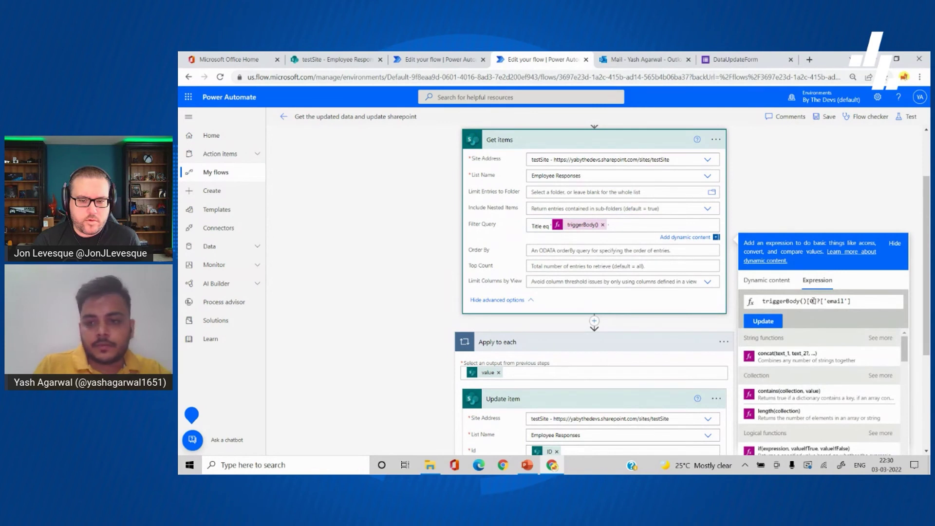
{"action": "key", "text": "ctrl+a"}
{"action": "key", "text": "ctrl+c"}
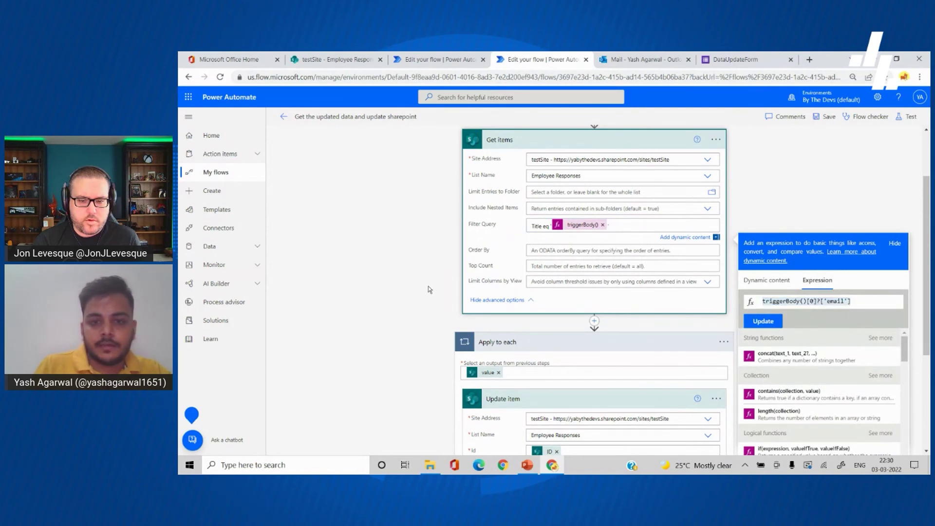
{"action": "left_click", "coordinate": [428, 285]}
{"action": "scroll", "coordinate": [428, 285], "scroll_direction": "down", "scroll_amount": 4}
{"action": "left_click", "coordinate": [570, 300]}
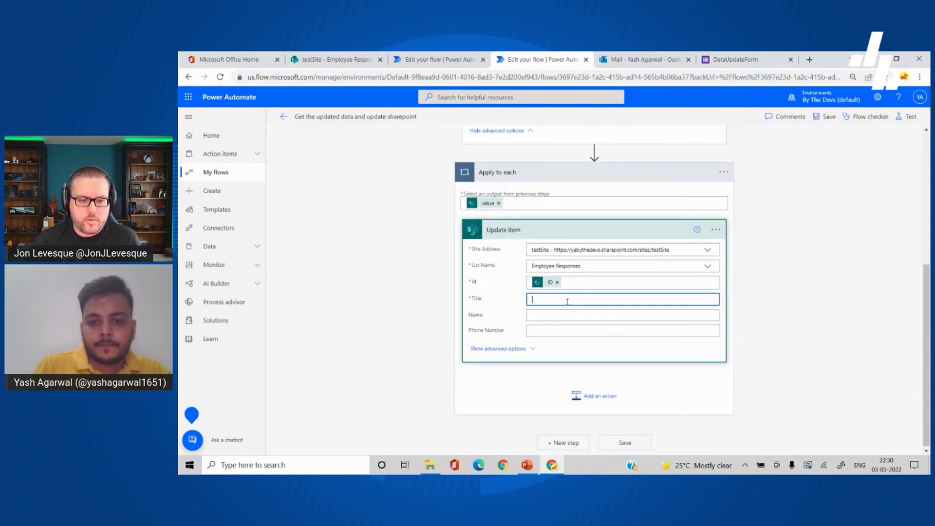
{"action": "left_click", "coordinate": [816, 344]}
{"action": "key", "text": "ctrl+v"}
{"action": "left_click", "coordinate": [760, 395]}
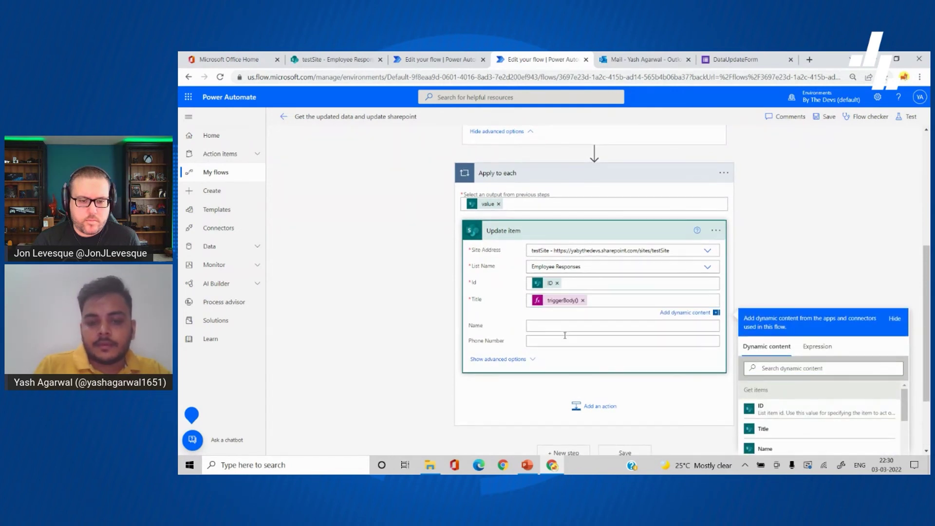
Step: Set the Name field to the expression triggerBody()[1]?['Name']
{"action": "left_click", "coordinate": [557, 327]}
{"action": "scroll", "coordinate": [633, 331], "scroll_direction": "down", "scroll_amount": 1}
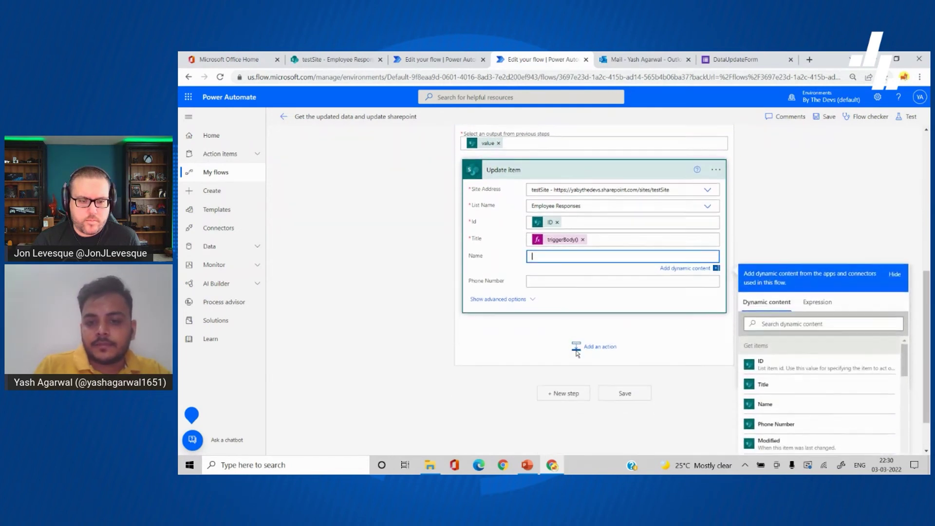
{"action": "left_click", "coordinate": [824, 303]}
{"action": "key", "text": "ctrl+v"}
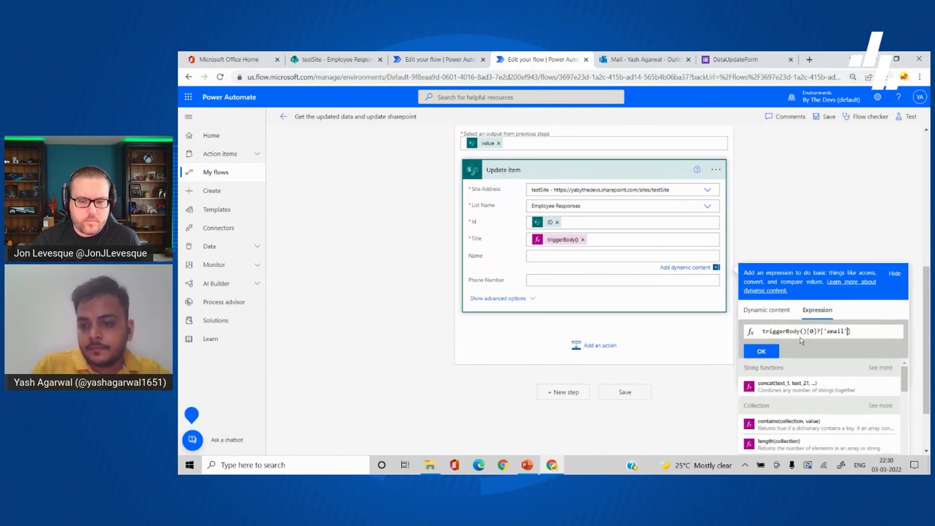
{"action": "key", "text": "BackSpace"}
{"action": "key", "text": "BackSpace"}
{"action": "key", "text": "BackSpace"}
{"action": "key", "text": "BackSpace"}
{"action": "key", "text": "BackSpace"}
{"action": "type", "text": "Name"}
{"action": "key", "text": "BackSpace"}
{"action": "type", "text": "1"}
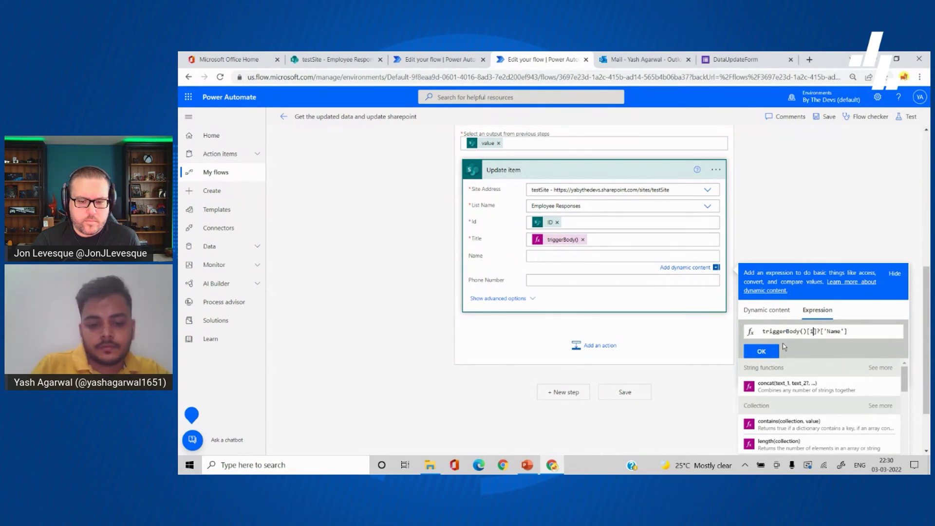
{"action": "left_click", "coordinate": [770, 350]}
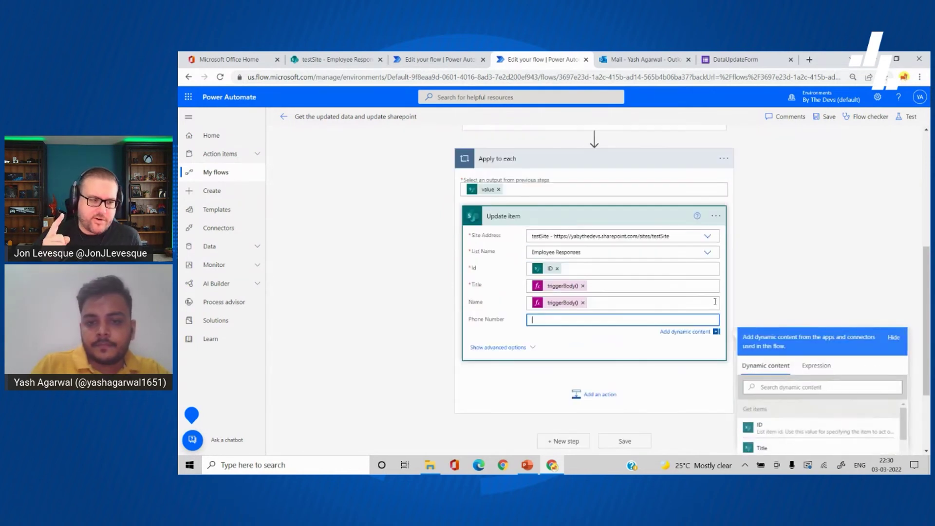
Step: Set the Phone Number field to a triggerBody() expression reading the Phone Number value
{"action": "left_click", "coordinate": [809, 365]}
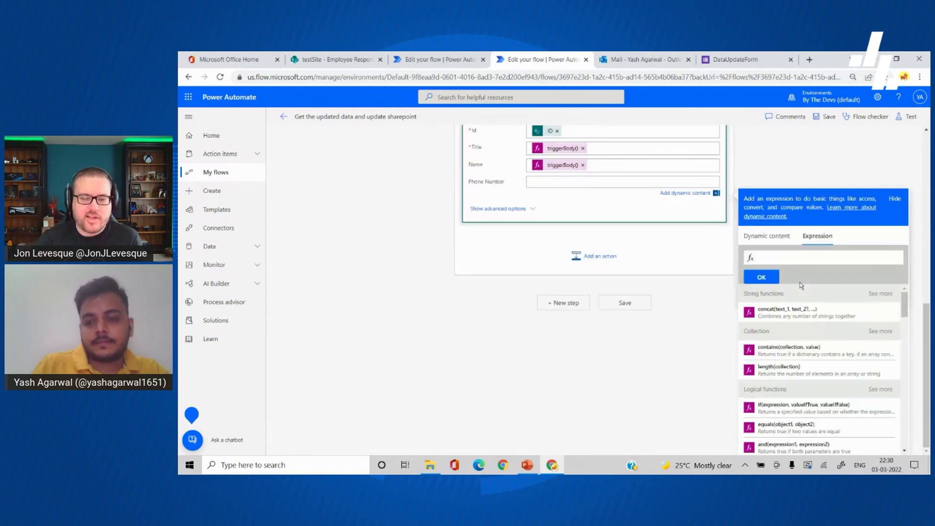
{"action": "type", "text": "triggerBody()[0]?['Name']"}
{"action": "key", "text": "Left"}
{"action": "key", "text": "Left"}
{"action": "key", "text": "BackSpace"}
{"action": "key", "text": "BackSpace"}
{"action": "key", "text": "BackSpace"}
{"action": "key", "text": "BackSpace"}
{"action": "type", "text": "ema"}
{"action": "key", "text": "BackSpace"}
{"action": "key", "text": "BackSpace"}
{"action": "key", "text": "BackSpace"}
{"action": "type", "text": "Phone "}
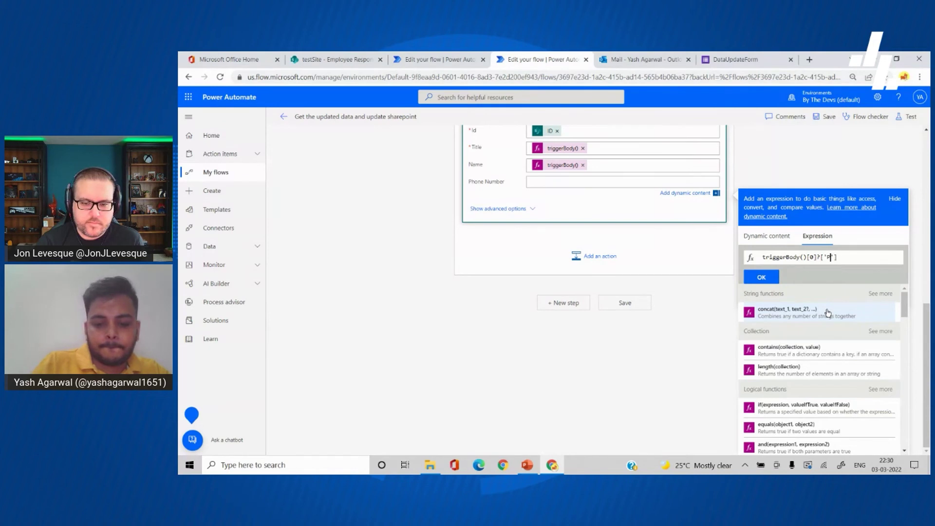
{"action": "type", "text": "Number"}
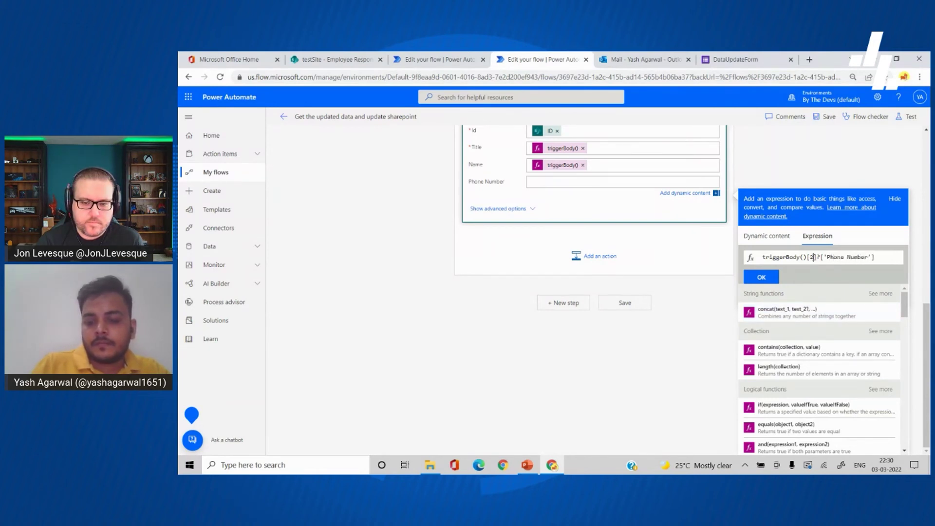
{"action": "left_click", "coordinate": [776, 280]}
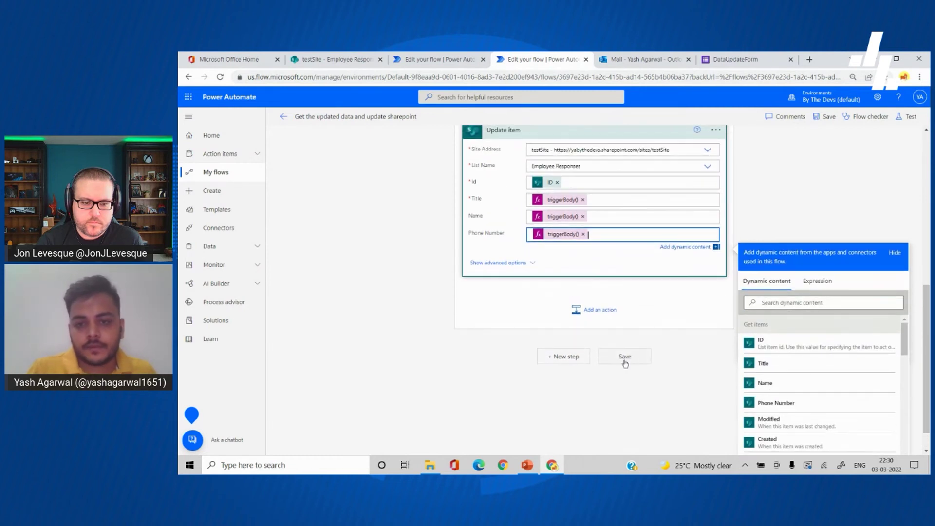
Step: Save the flow and collapse the Get items and Apply to each cards
{"action": "left_click", "coordinate": [624, 361]}
{"action": "scroll", "coordinate": [676, 351], "scroll_direction": "up", "scroll_amount": 1}
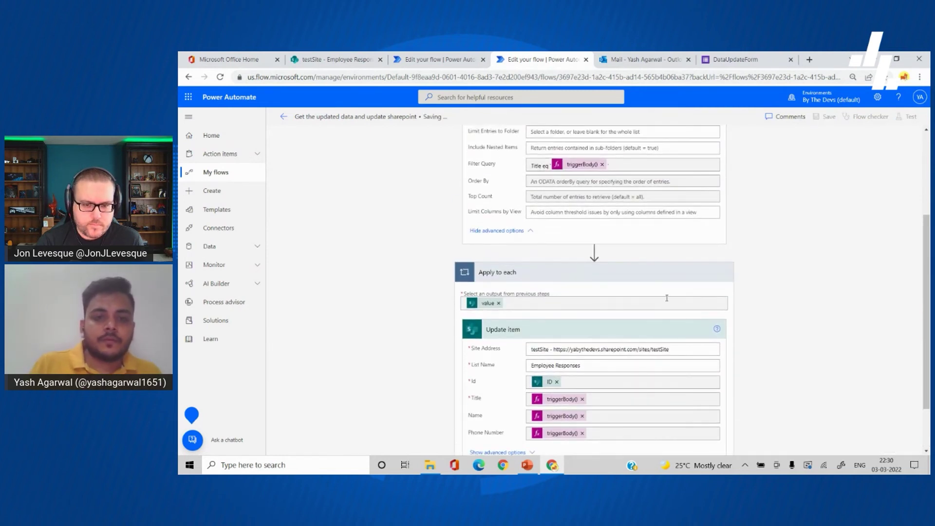
{"action": "scroll", "coordinate": [665, 291], "scroll_direction": "up", "scroll_amount": 2}
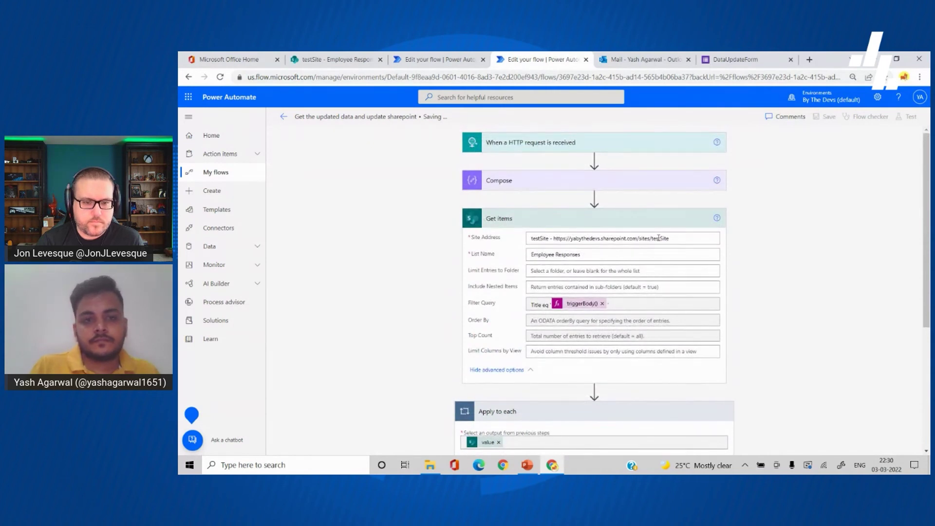
{"action": "left_click", "coordinate": [643, 238]}
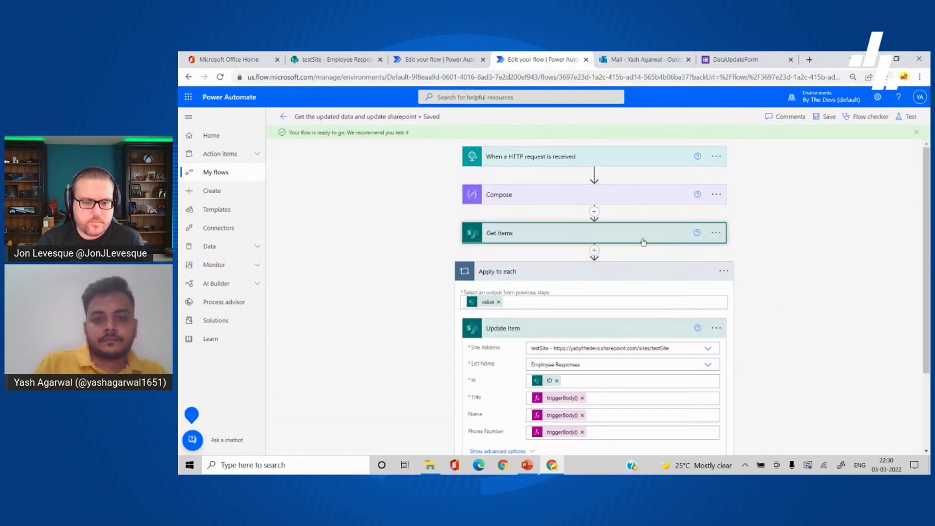
{"action": "left_click", "coordinate": [613, 269]}
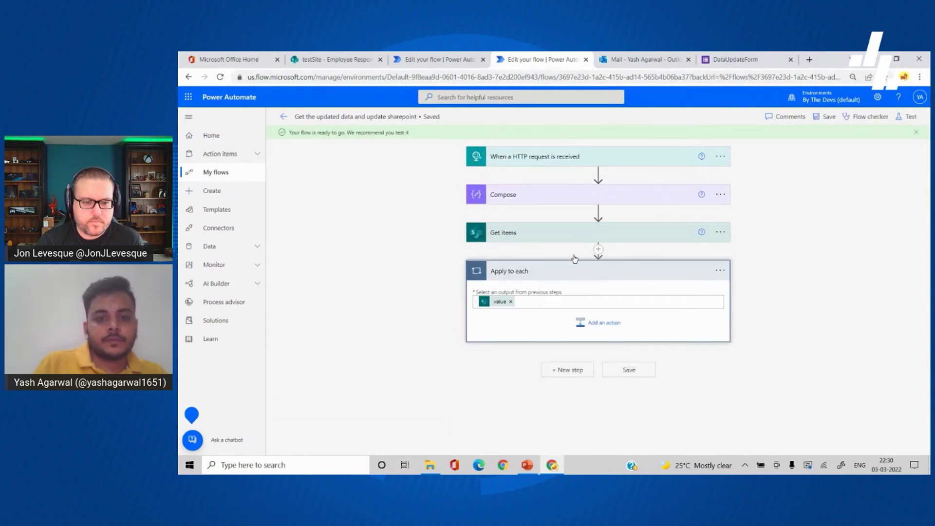
Step: Run Send form to update data on the employee's list item, then check run history and inbox
{"action": "left_click", "coordinate": [341, 57]}
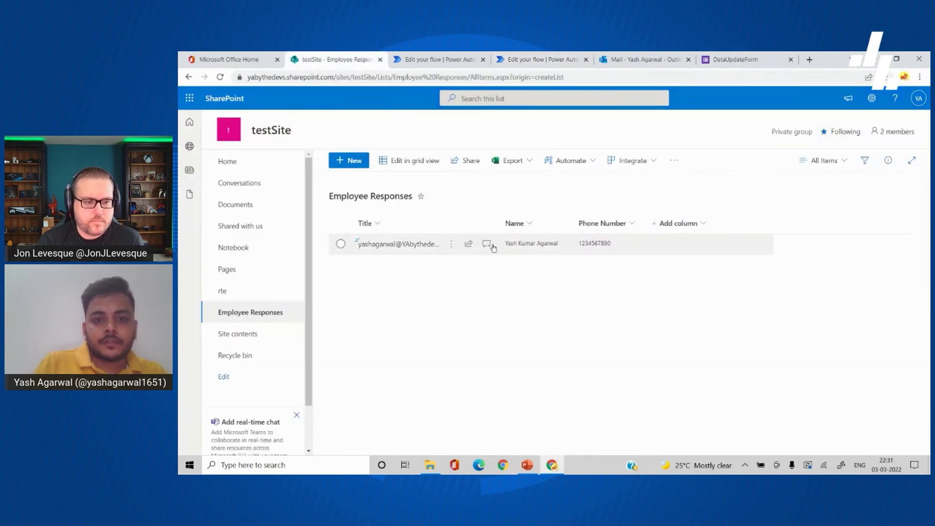
{"action": "left_click", "coordinate": [451, 244]}
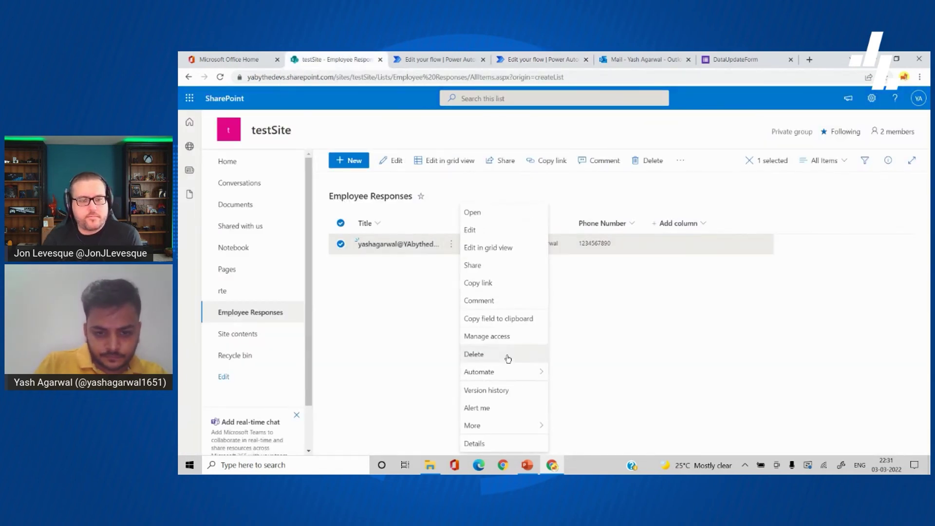
{"action": "mouse_move", "coordinate": [505, 371]}
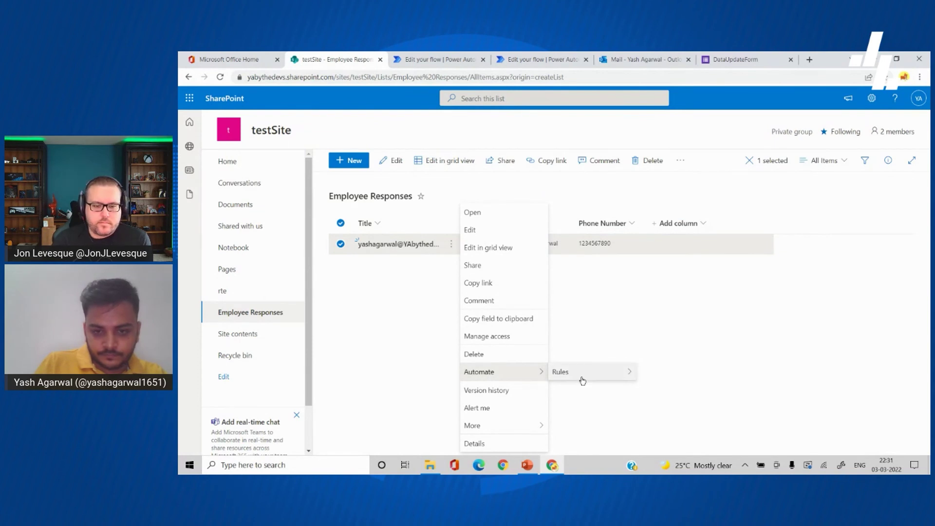
{"action": "left_click", "coordinate": [599, 393]}
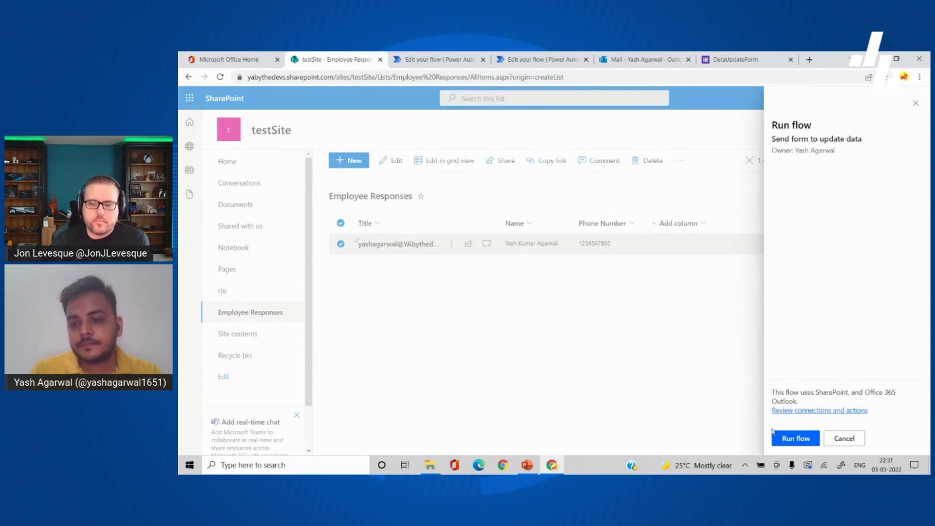
{"action": "left_click", "coordinate": [785, 439]}
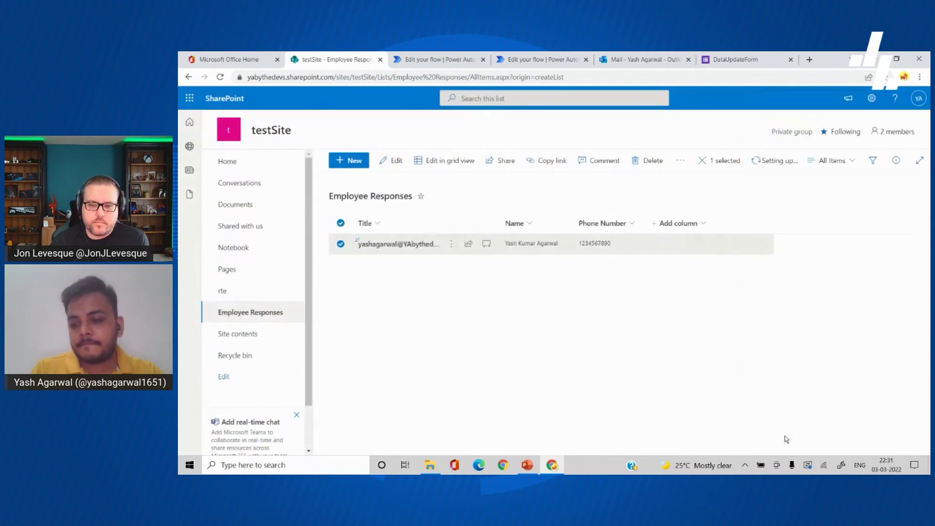
{"action": "left_click", "coordinate": [741, 317]}
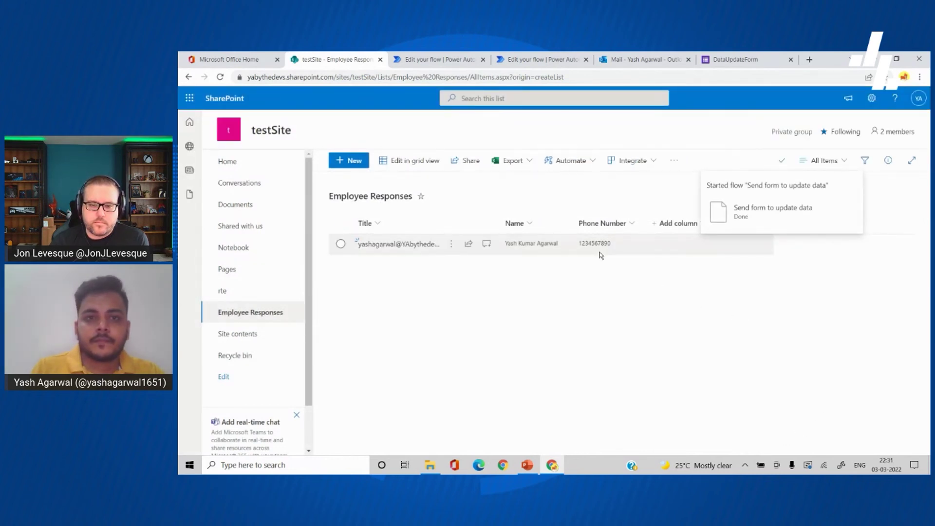
{"action": "left_click", "coordinate": [438, 59]}
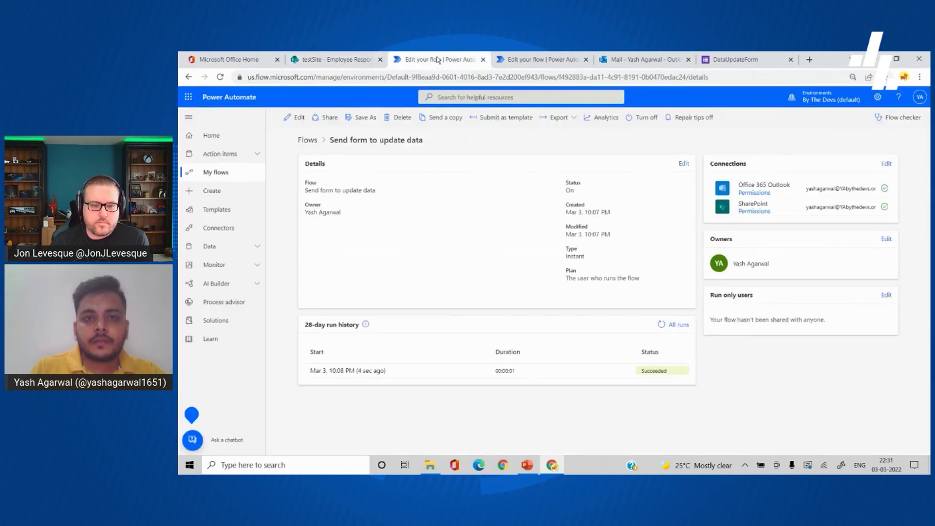
{"action": "left_click", "coordinate": [613, 59]}
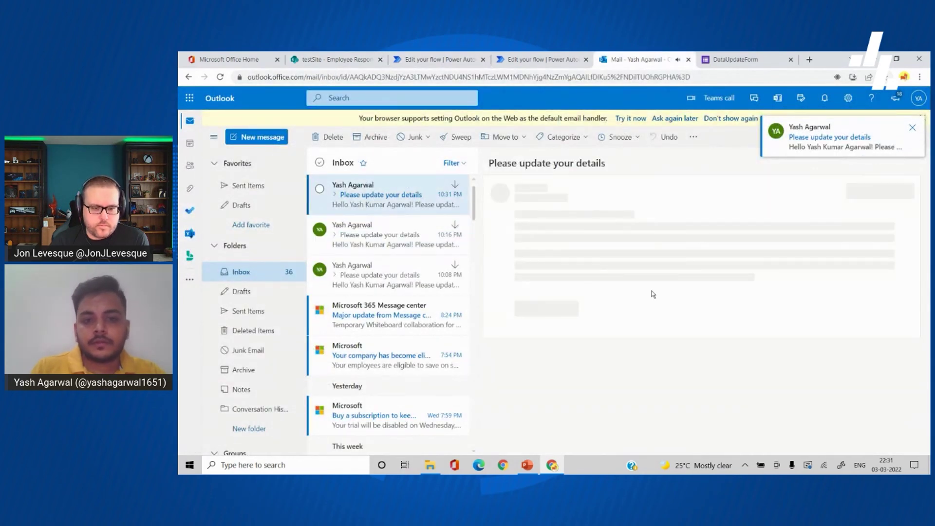
Step: Open the form from the email and fill its Email field with the Power Automate account e-mail
{"action": "left_click", "coordinate": [665, 271]}
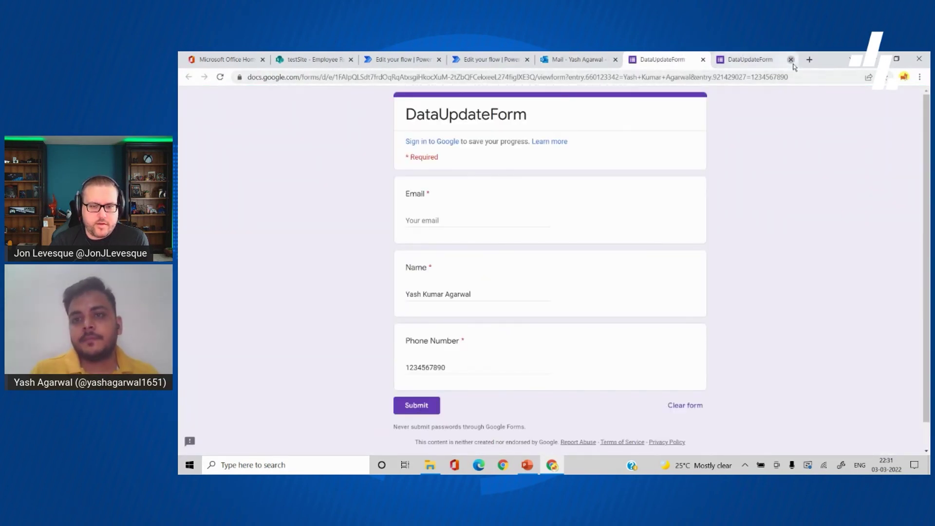
{"action": "left_click", "coordinate": [791, 62]}
{"action": "left_click", "coordinate": [507, 217]}
{"action": "type", "text": "triggerBody()[0]?['email']"}
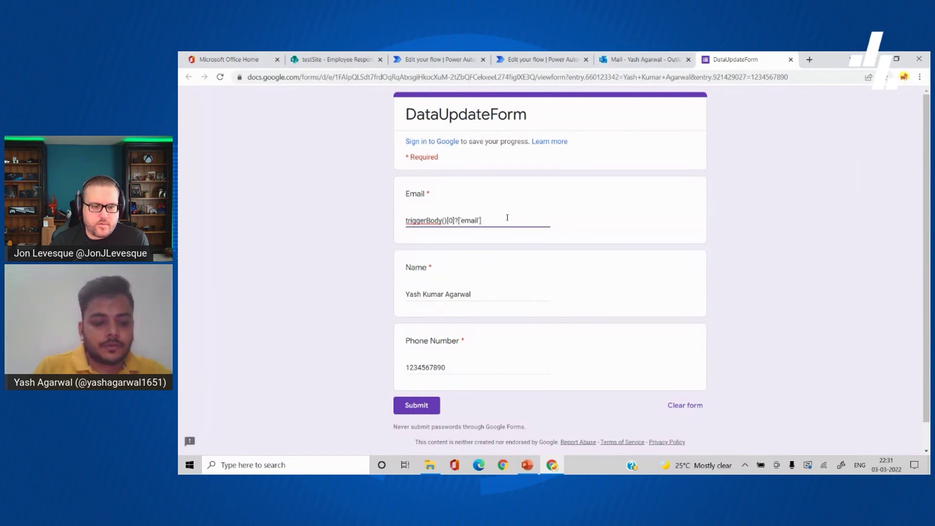
{"action": "key", "text": "BackSpace"}
{"action": "key", "text": "BackSpace"}
{"action": "key", "text": "BackSpace"}
{"action": "key", "text": "BackSpace"}
{"action": "key", "text": "BackSpace"}
{"action": "key", "text": "BackSpace"}
{"action": "key", "text": "BackSpace"}
{"action": "key", "text": "BackSpace"}
{"action": "key", "text": "BackSpace"}
{"action": "key", "text": "BackSpace"}
{"action": "key", "text": "BackSpace"}
{"action": "key", "text": "BackSpace"}
{"action": "key", "text": "BackSpace"}
{"action": "key", "text": "BackSpace"}
{"action": "key", "text": "BackSpace"}
{"action": "key", "text": "BackSpace"}
{"action": "key", "text": "BackSpace"}
{"action": "key", "text": "BackSpace"}
{"action": "key", "text": "BackSpace"}
{"action": "key", "text": "BackSpace"}
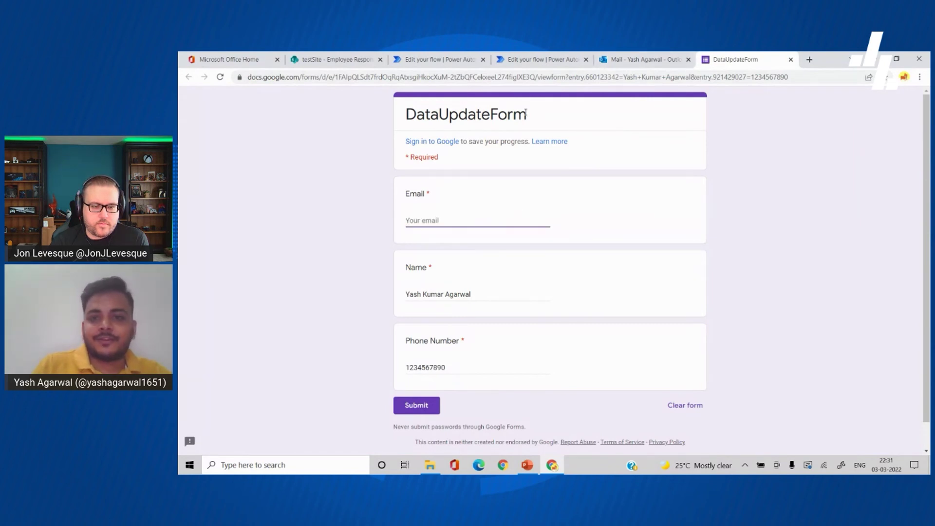
{"action": "left_click", "coordinate": [512, 59]}
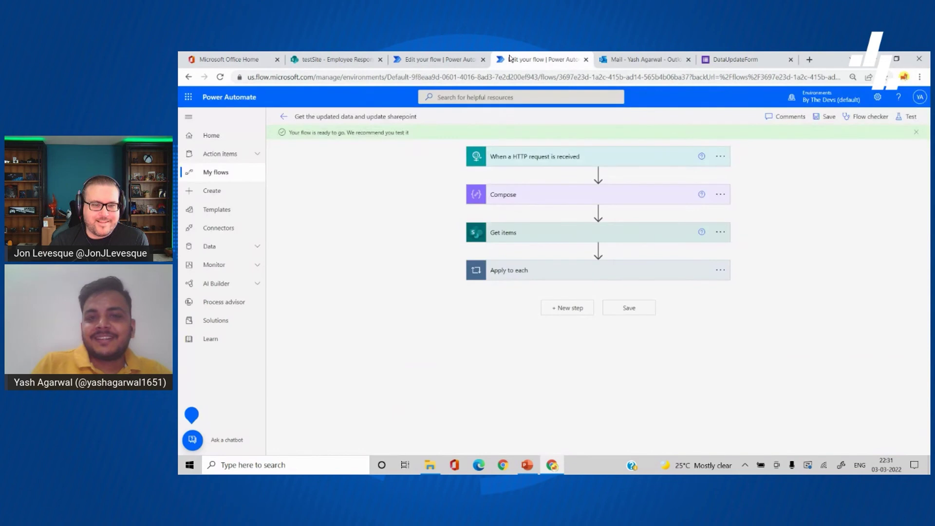
{"action": "left_click", "coordinate": [919, 98]}
{"action": "triple_click", "coordinate": [874, 153]}
{"action": "key", "text": "ctrl+c"}
{"action": "left_click", "coordinate": [736, 59]}
{"action": "key", "text": "ctrl+v"}
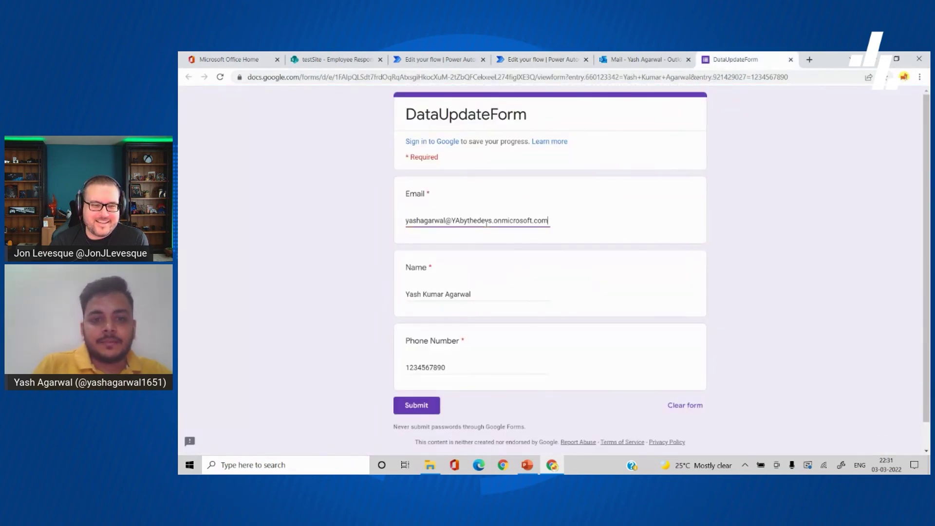
{"action": "double_click", "coordinate": [432, 295]}
{"action": "key", "text": "BackSpace"}
{"action": "key", "text": "BackSpace"}
{"action": "double_click", "coordinate": [435, 368]}
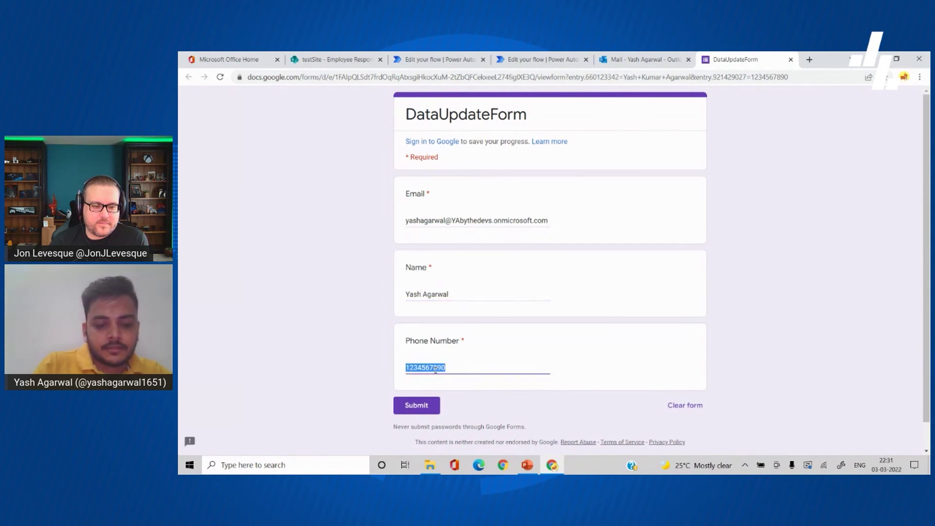
{"action": "type", "text": "09876"}
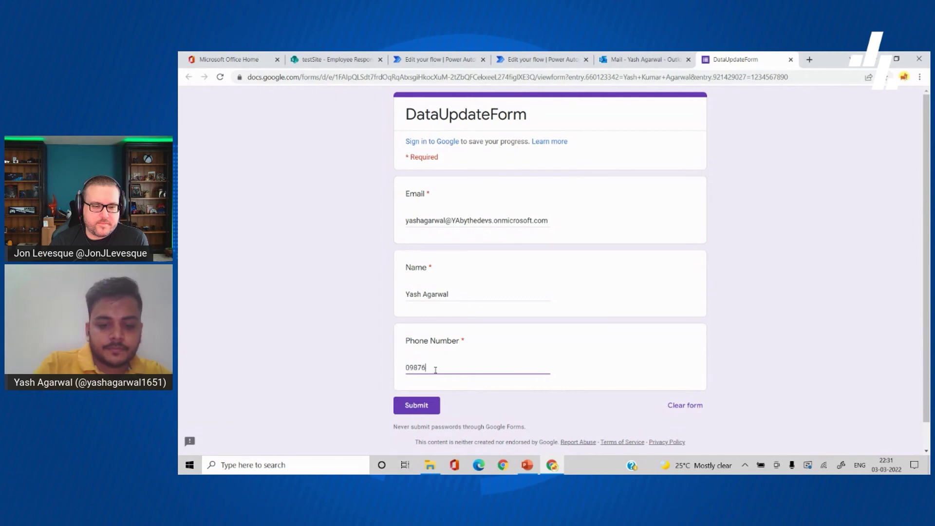
{"action": "type", "text": "54321"}
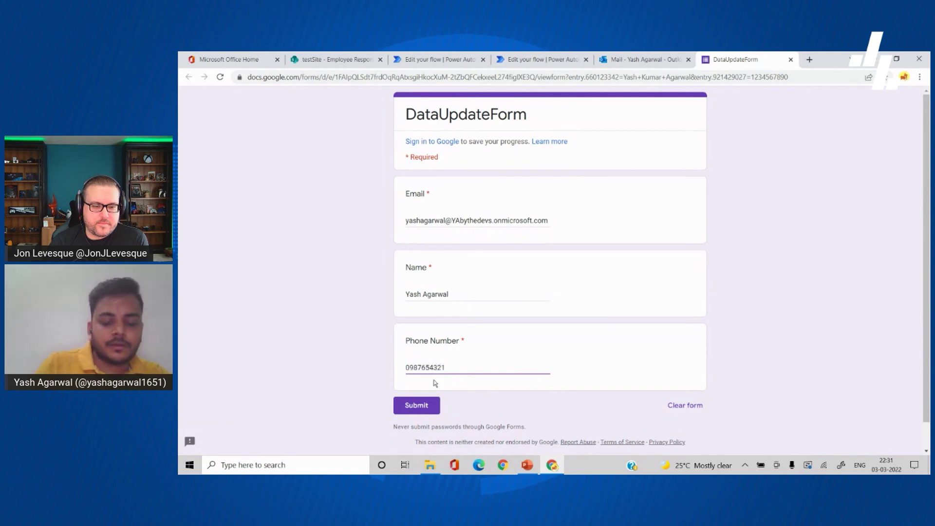
{"action": "left_click", "coordinate": [427, 411]}
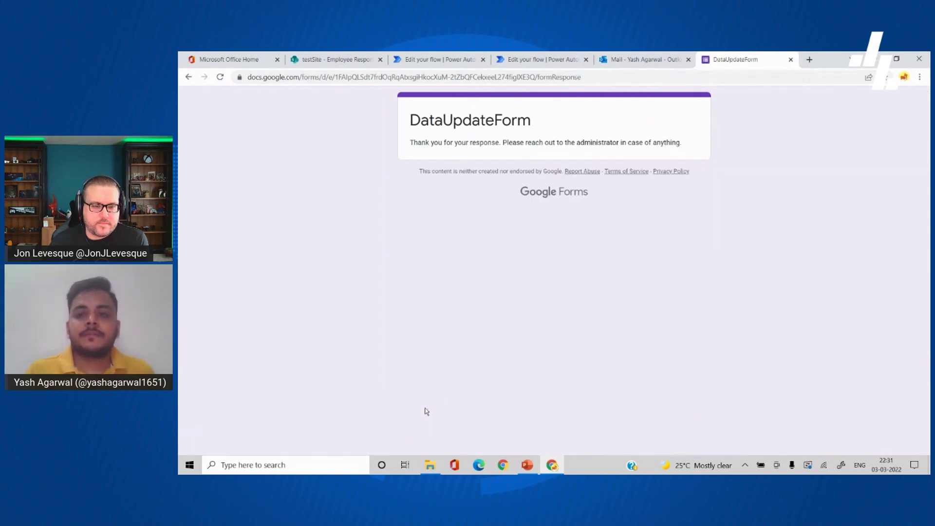
{"action": "left_click", "coordinate": [514, 68]}
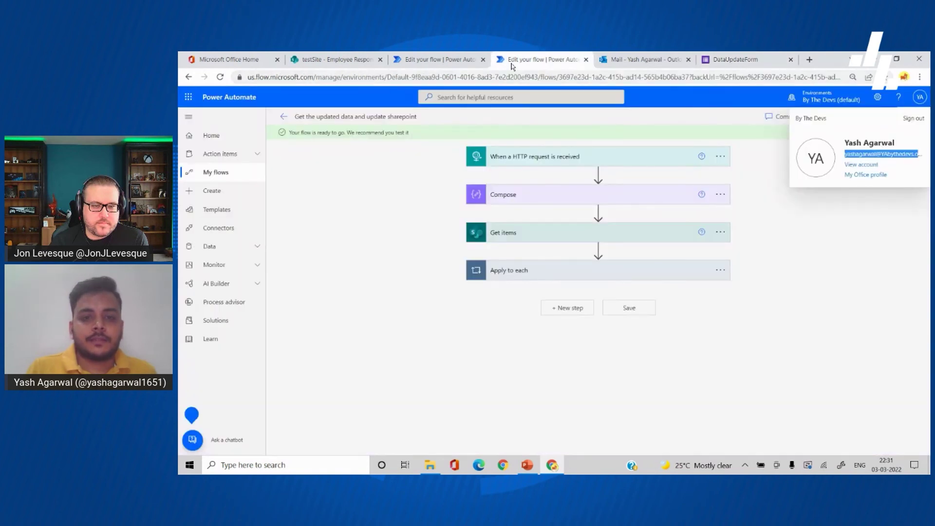
Step: Confirm the latest run succeeded, check the SharePoint item's new name and phone, then return to PowerPoint
{"action": "left_click", "coordinate": [284, 119]}
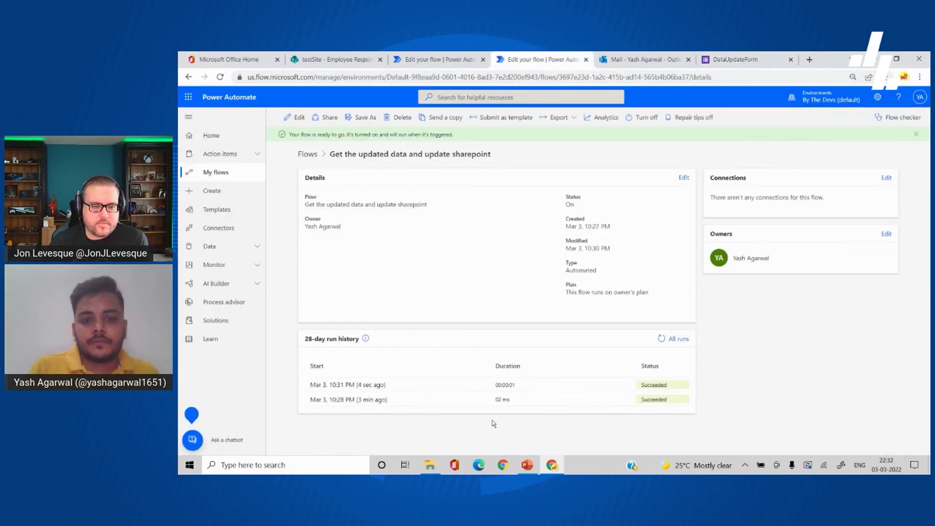
{"action": "left_click", "coordinate": [340, 57]}
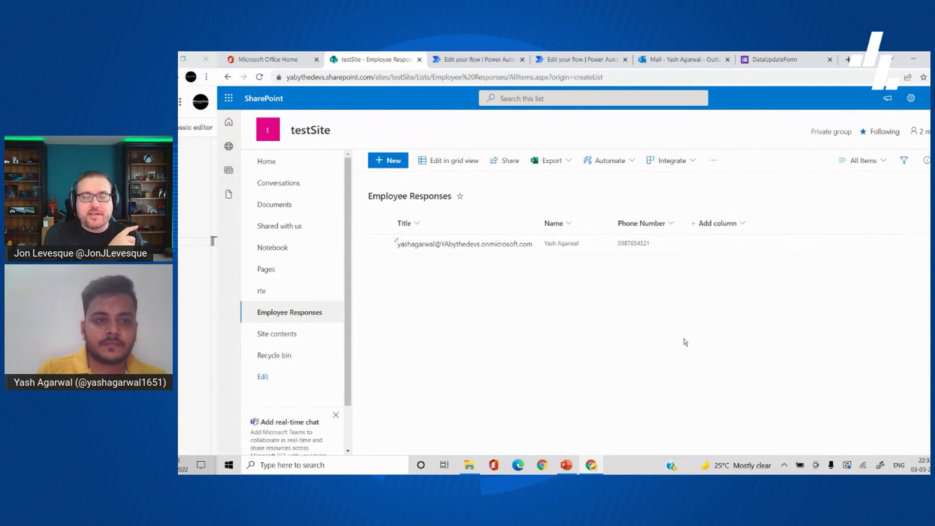
{"action": "key", "text": "alt+Tab"}
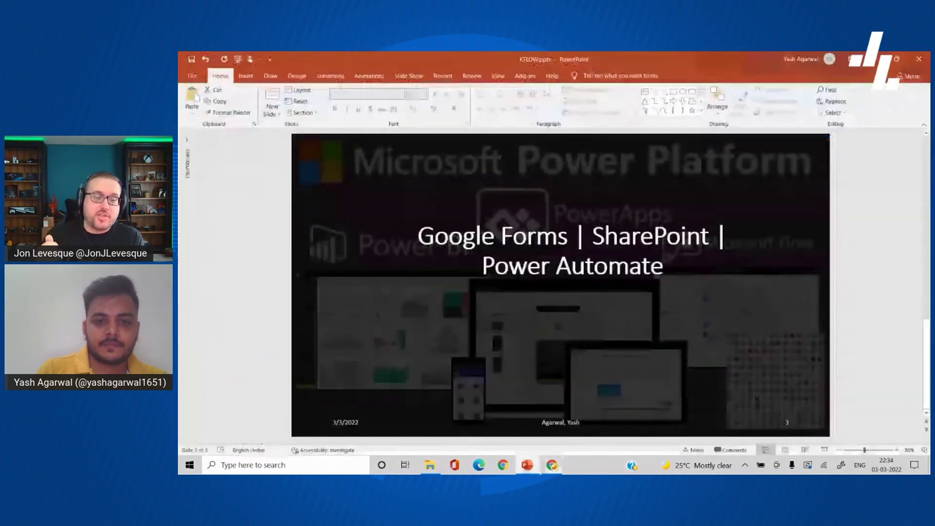
{"action": "scroll", "coordinate": [280, 166], "scroll_direction": "up", "scroll_amount": 1}
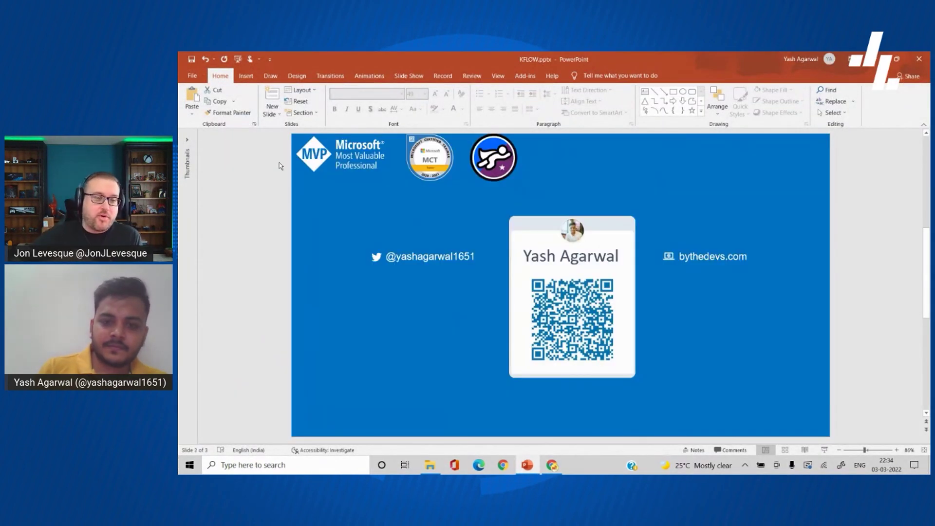